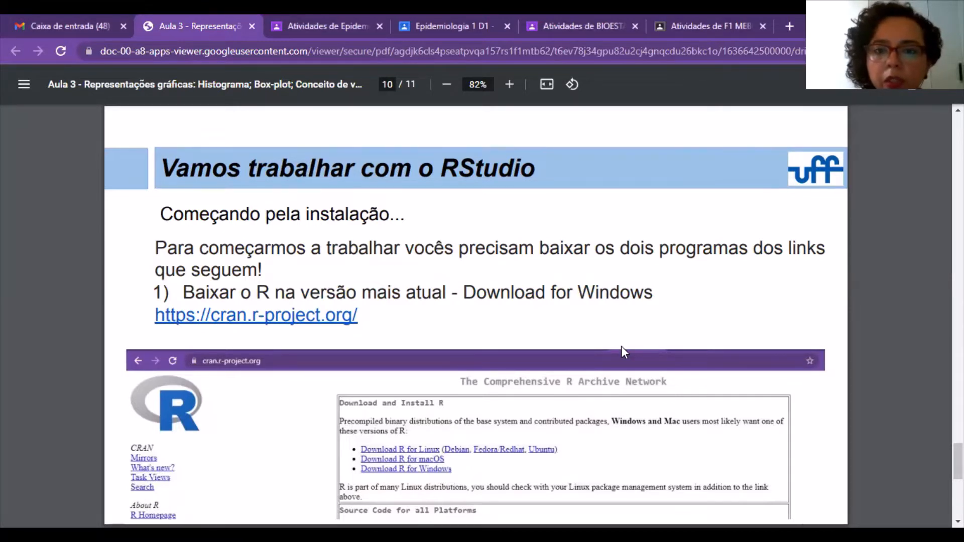
View page 11 of the lesson PDF, about downloading RStudio Desktop, and switch to the RStudio console
key(Right)
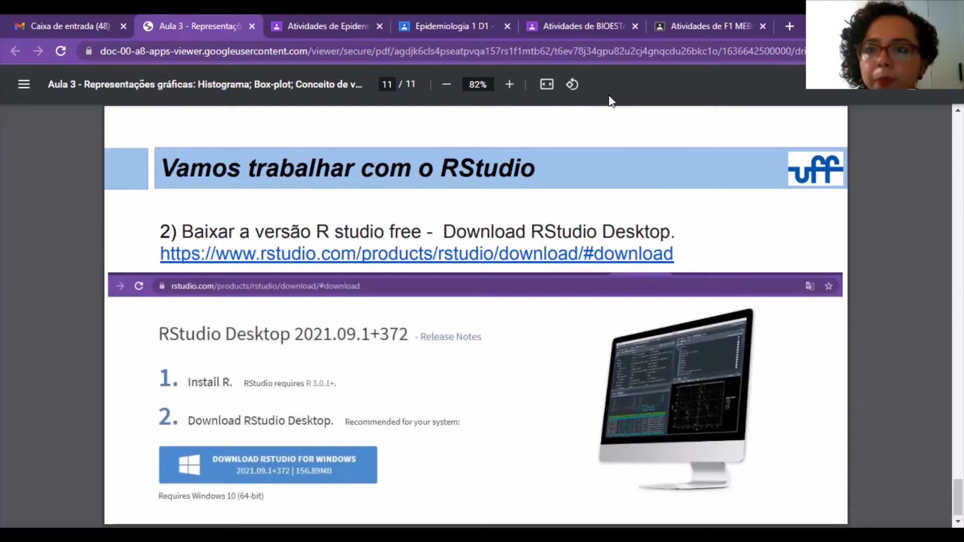
key(alt+Tab)
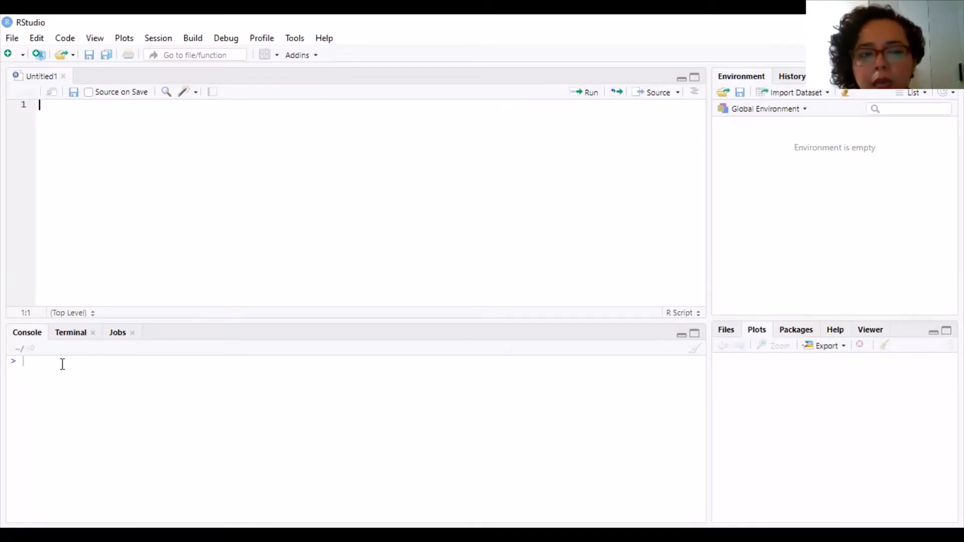
click(28, 365)
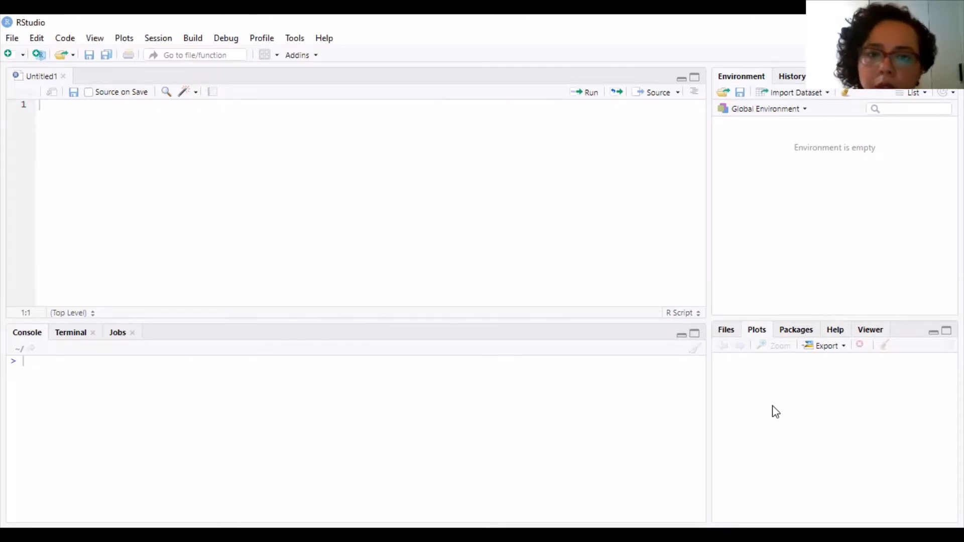
Open the script Estatistica_Descritiva_D4 from the Downloads folder
click(15, 42)
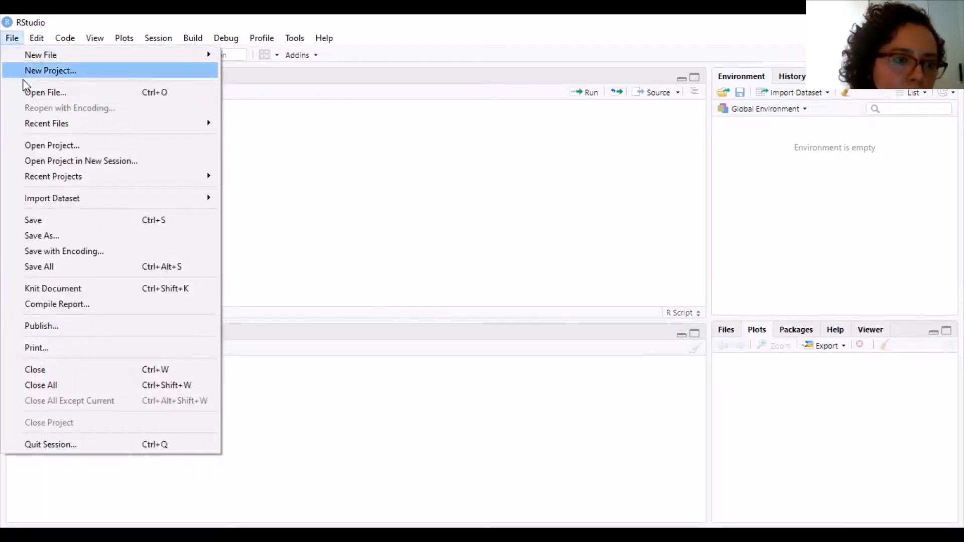
mouse_move(30, 128)
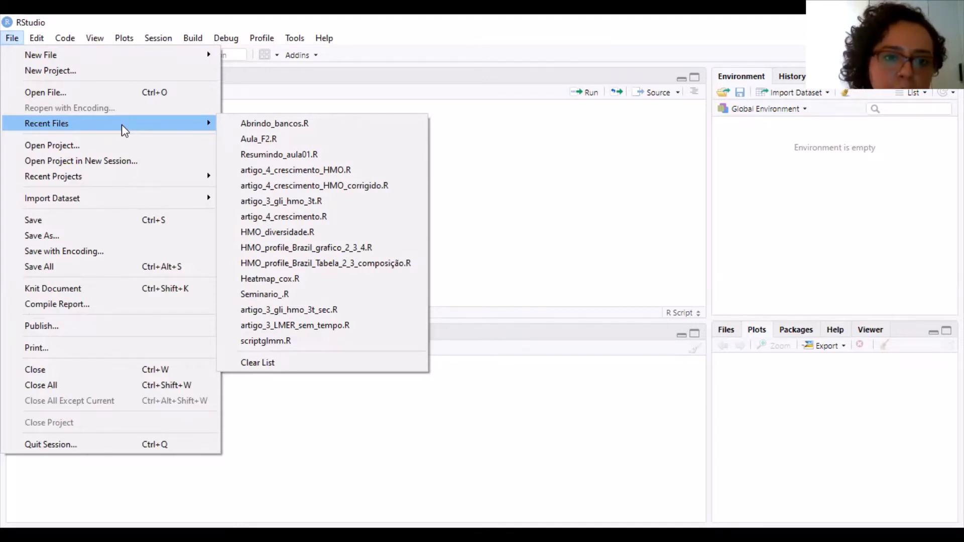
click(188, 92)
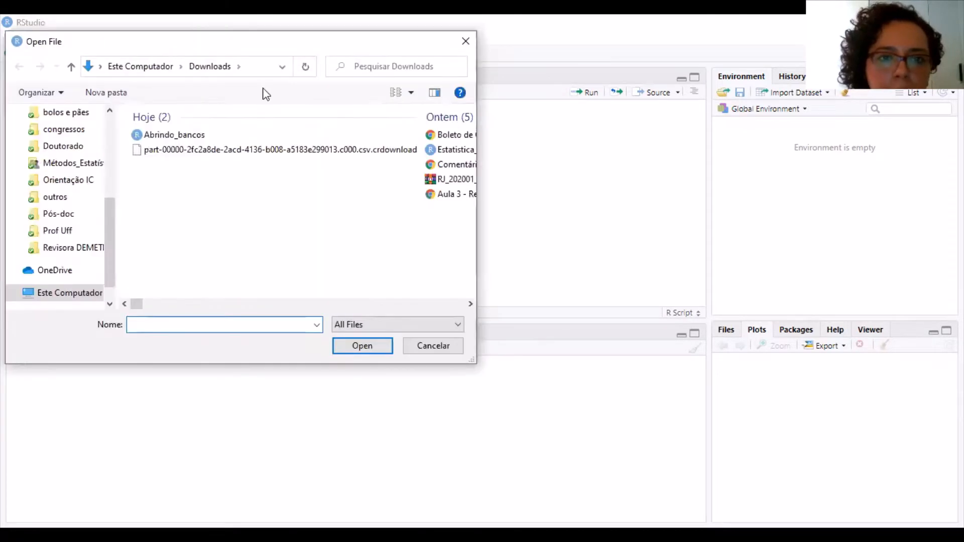
click(442, 150)
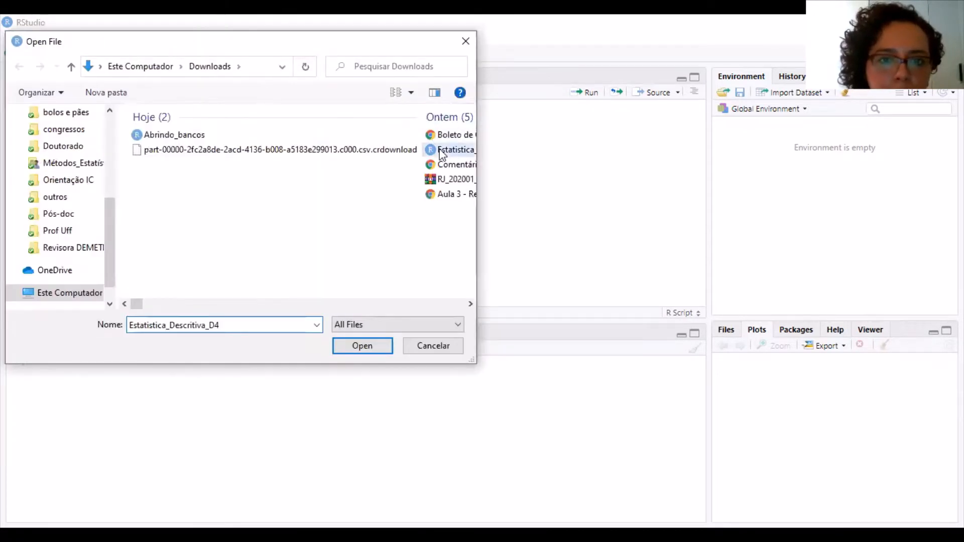
click(363, 347)
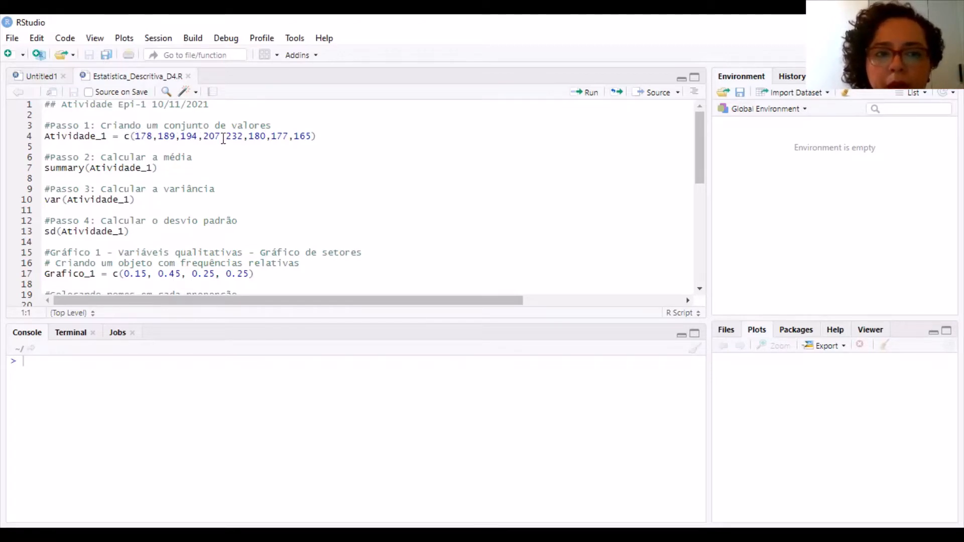
Run the script's step 1 to create the vector Atividade_1 with values 178, 189, 194, 207, 232, 180, 177 and 165
click(135, 136)
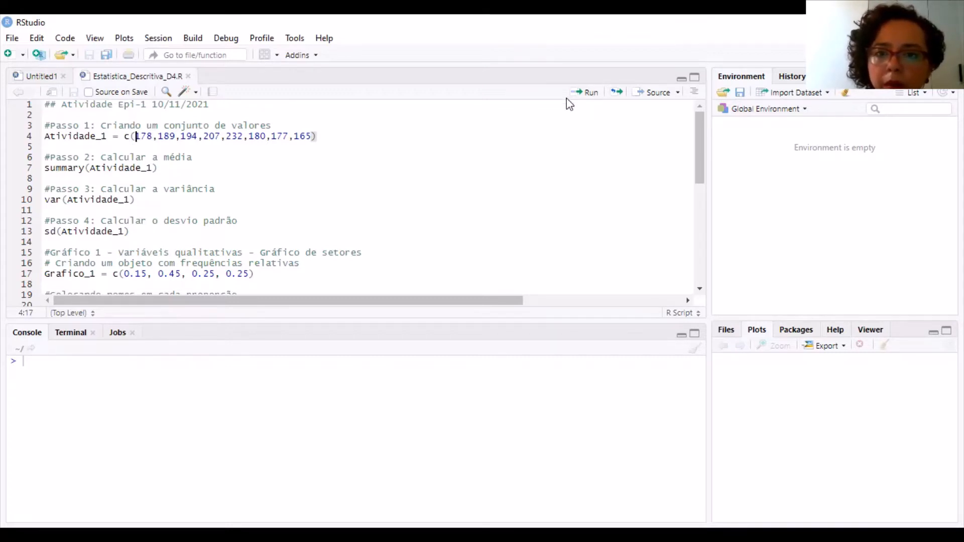
click(591, 92)
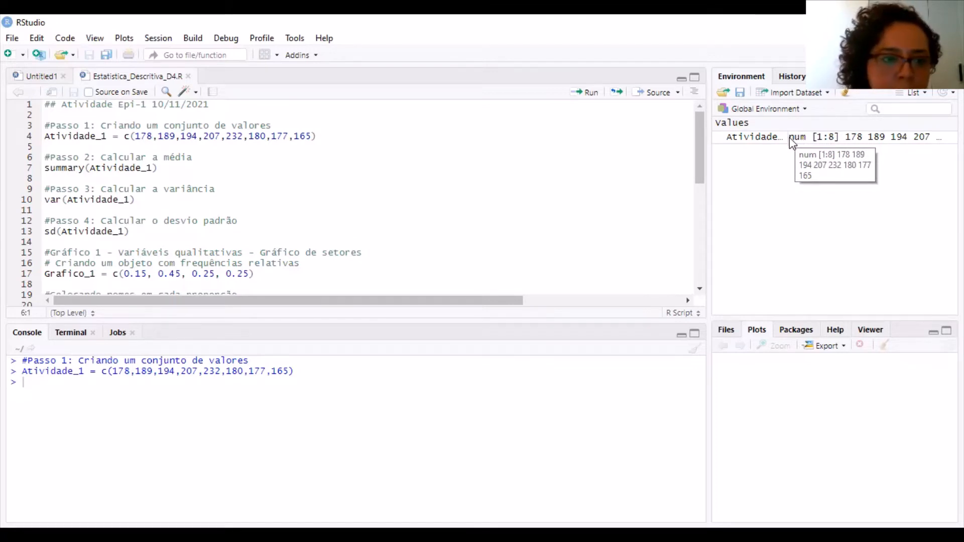
Run summary(Atividade_1) from step 2 of the script and highlight the resulting statistics in the console
click(194, 174)
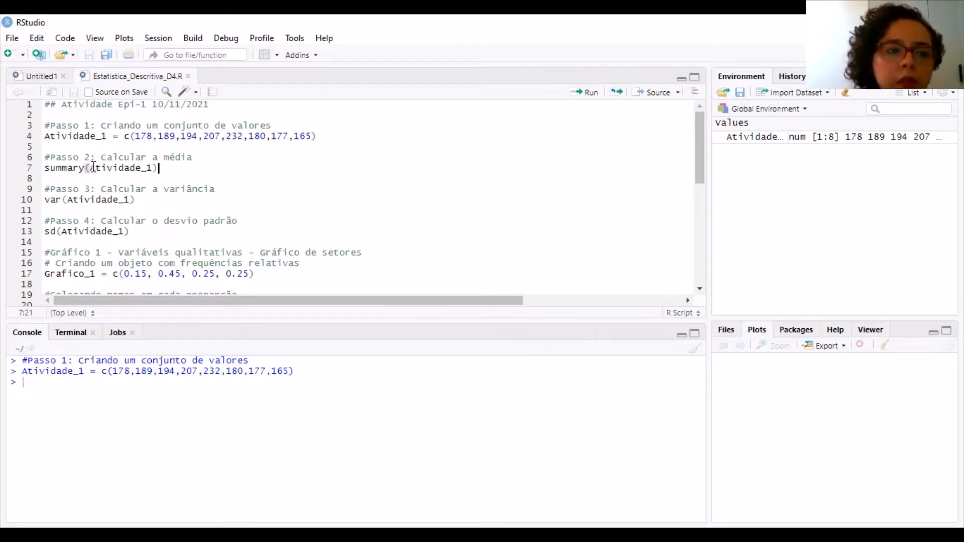
drag(89, 168, 34, 164)
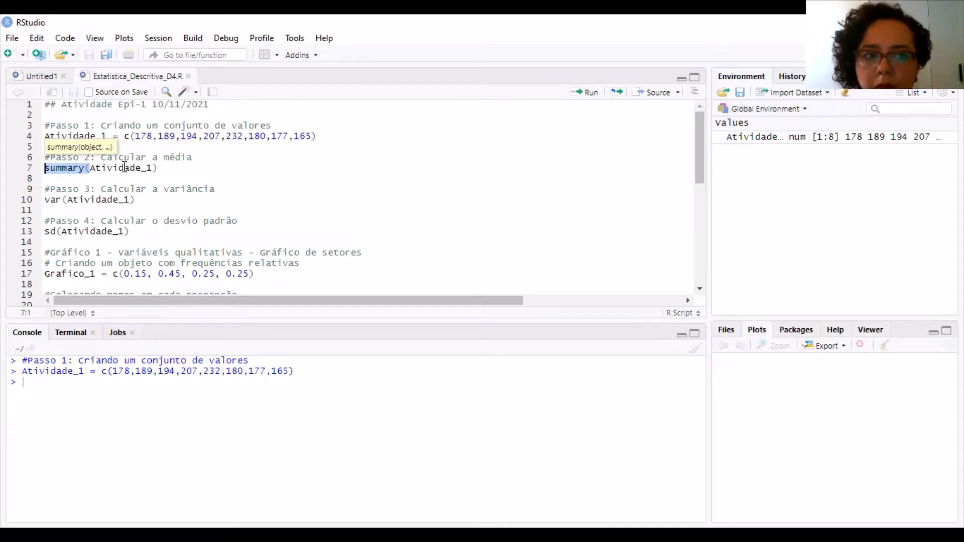
key(Up)
key(ctrl+Return)
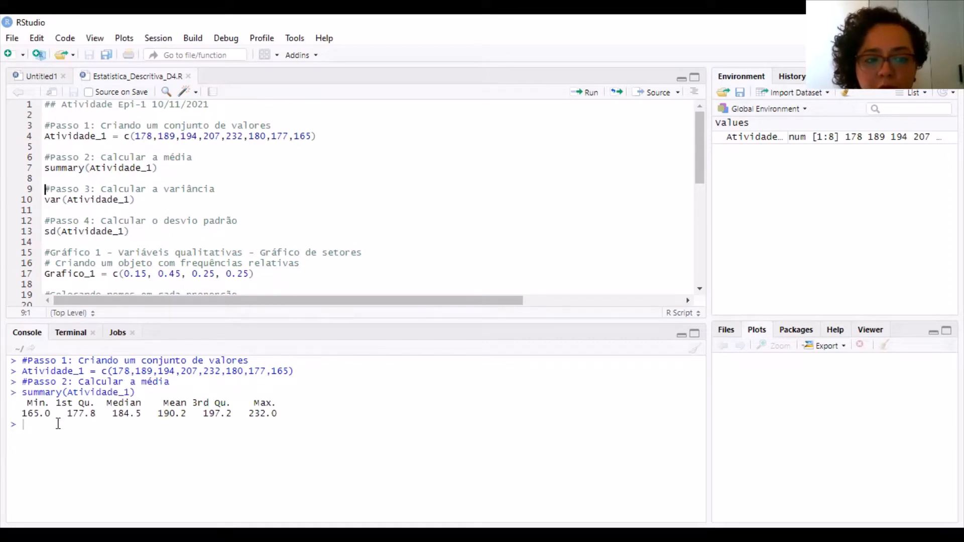
drag(27, 403, 287, 418)
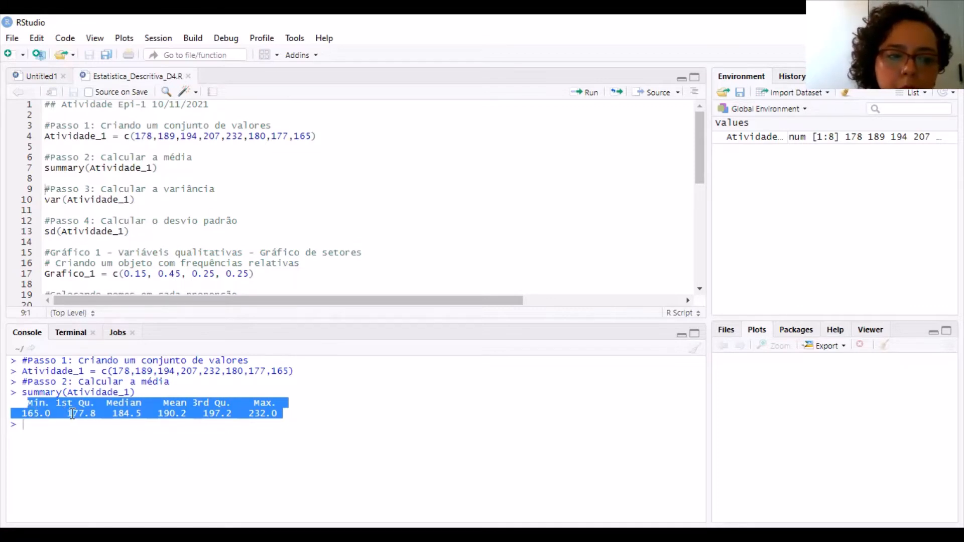
click(149, 419)
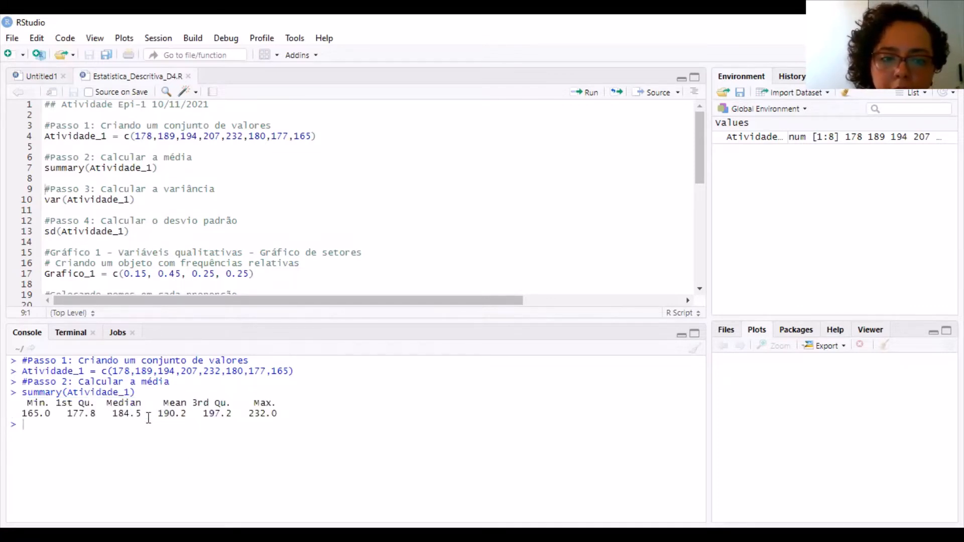
drag(158, 417, 181, 425)
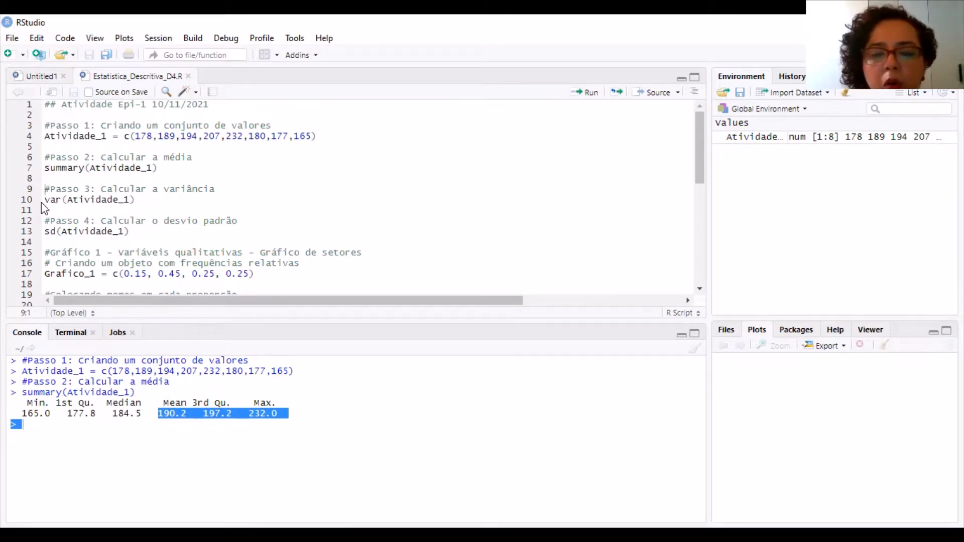
Calculate the variance and standard deviation by running the script lines var(Atividade_1) and sd(Atividade_1)
click(69, 201)
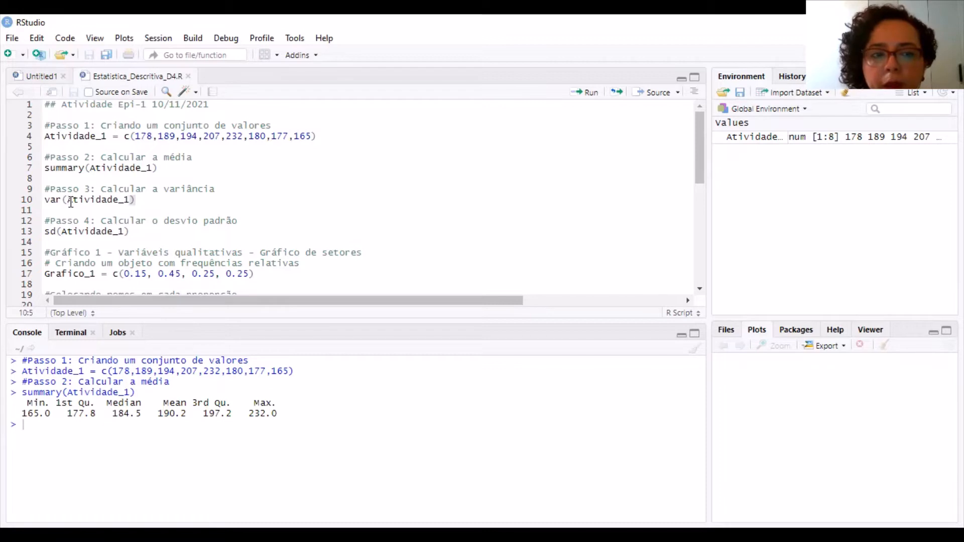
key(ctrl+Return)
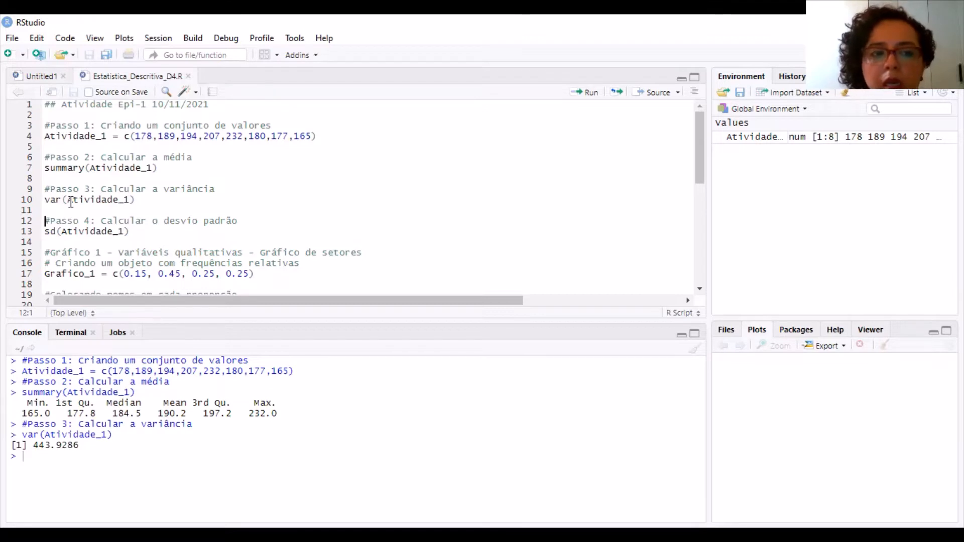
key(Down)
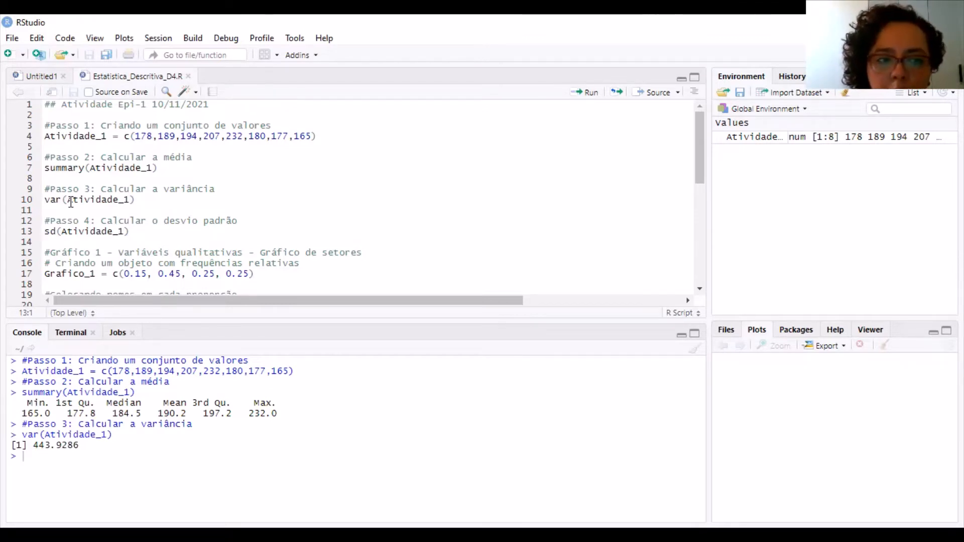
key(shift+Right)
key(shift+Right)
key(shift+Right)
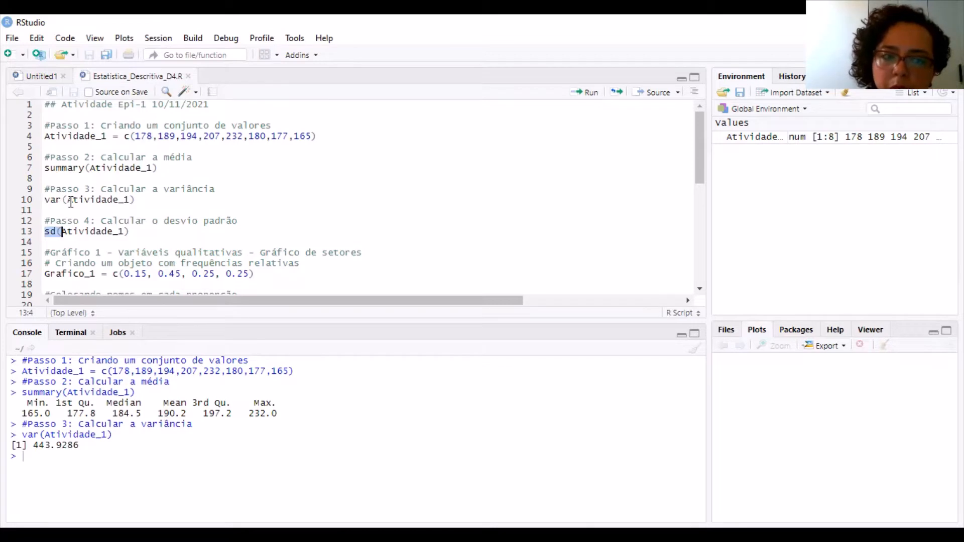
key(Left)
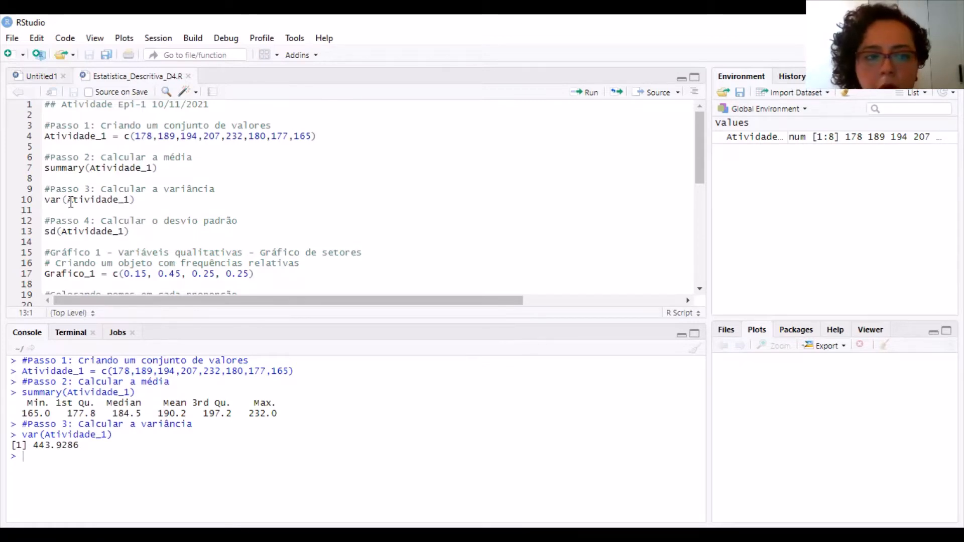
key(ctrl+Return)
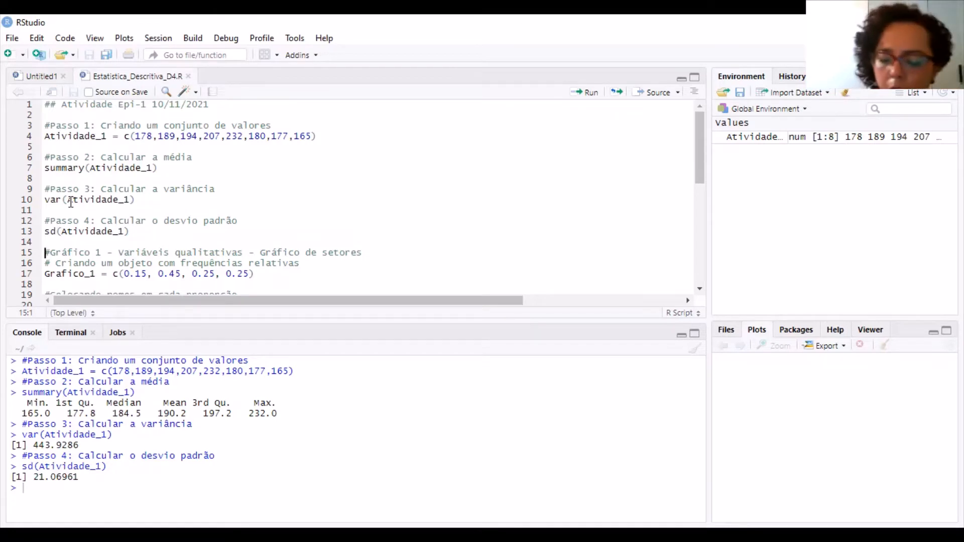
Run the line creating Grafico_1 with relative frequencies 0.15, 0.45, 0.25 and 0.25, and highlight it in the console
key(Down)
key(Down)
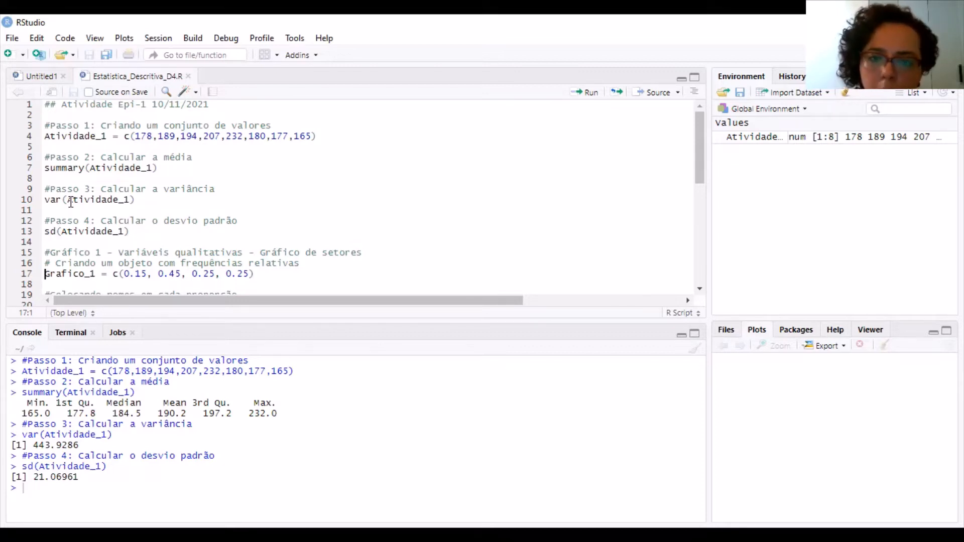
key(ctrl+Return)
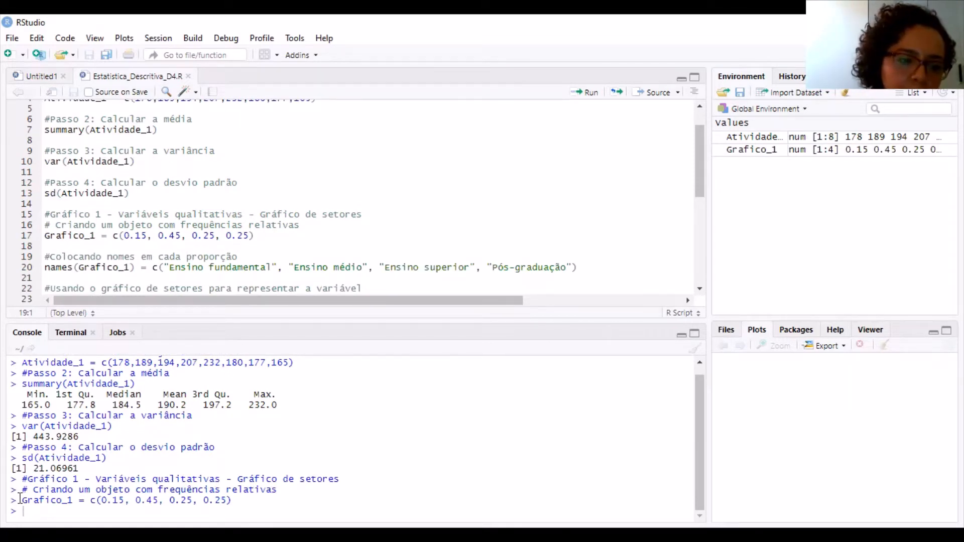
drag(27, 500, 30, 509)
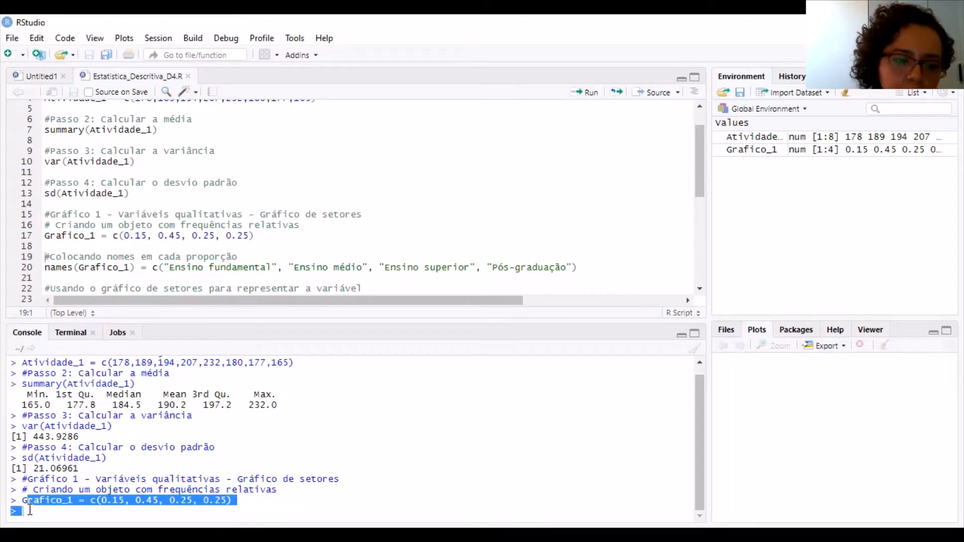
click(19, 511)
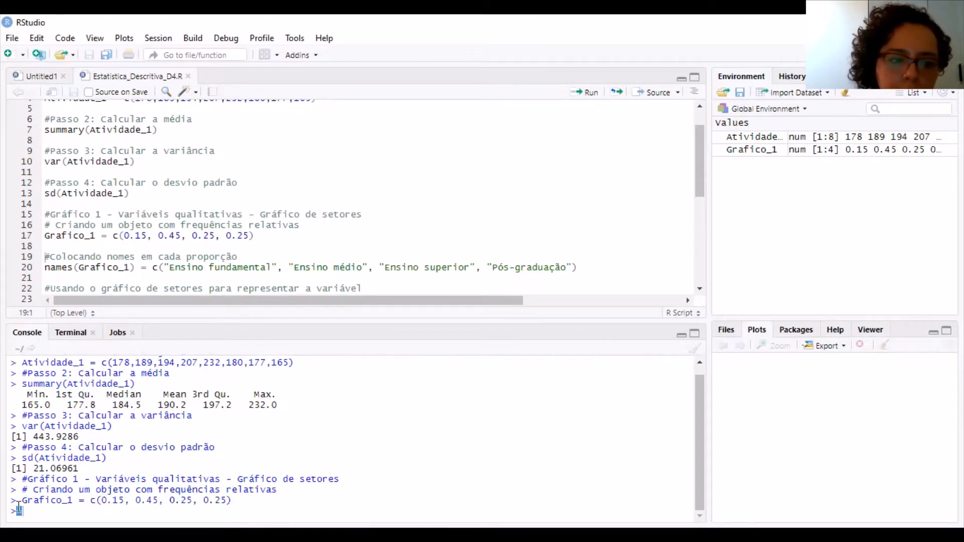
drag(19, 510, 22, 500)
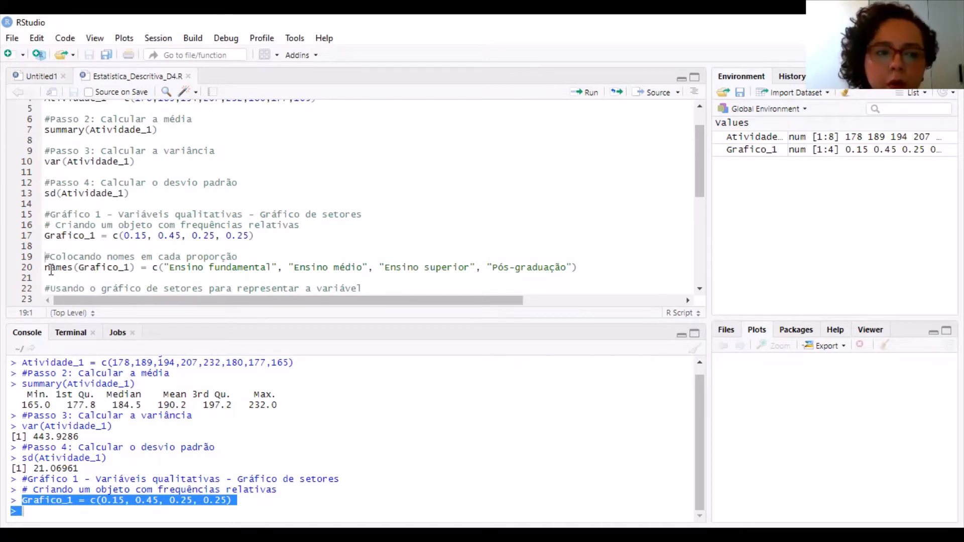
Examine the names(Grafico_1) line, highlighting its function, object and education-level labels, and the chart commands below it
drag(45, 269, 79, 269)
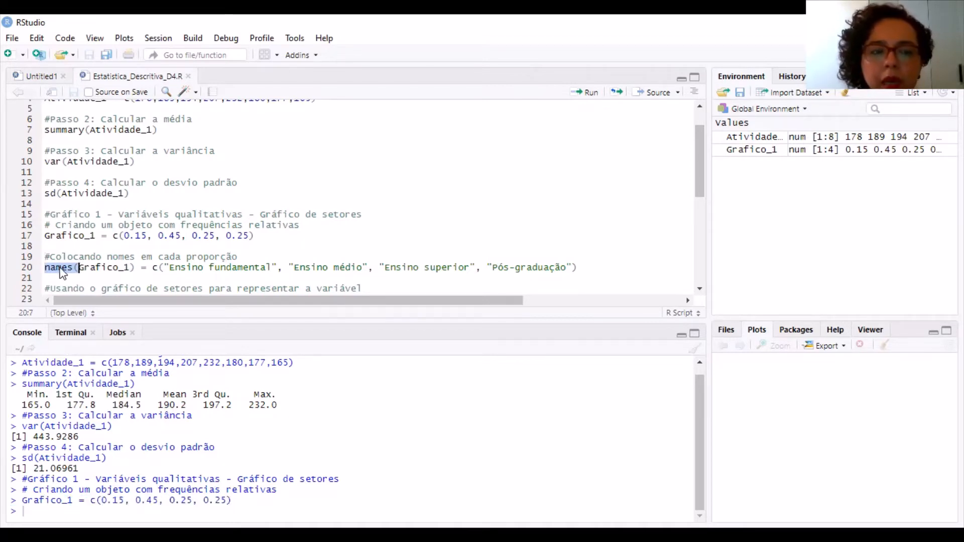
click(62, 268)
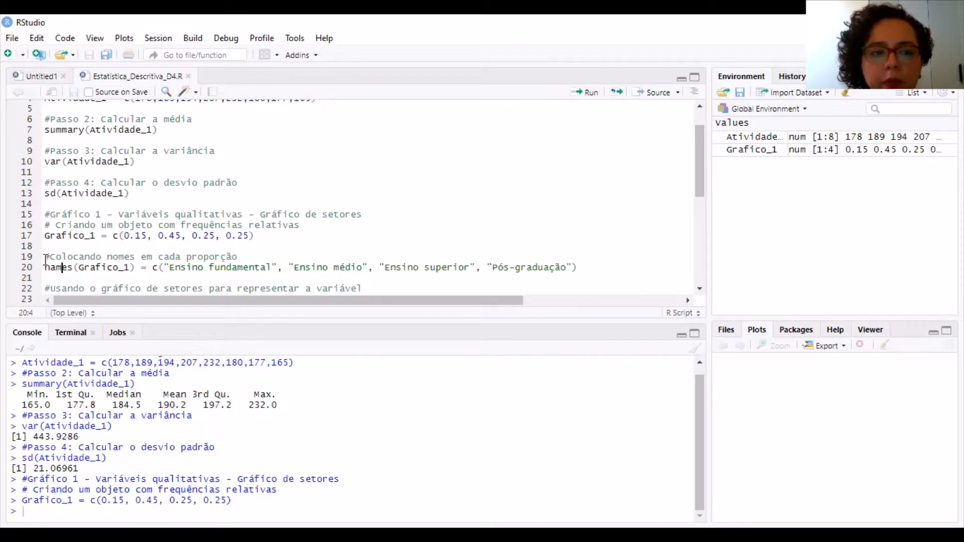
drag(55, 268, 78, 267)
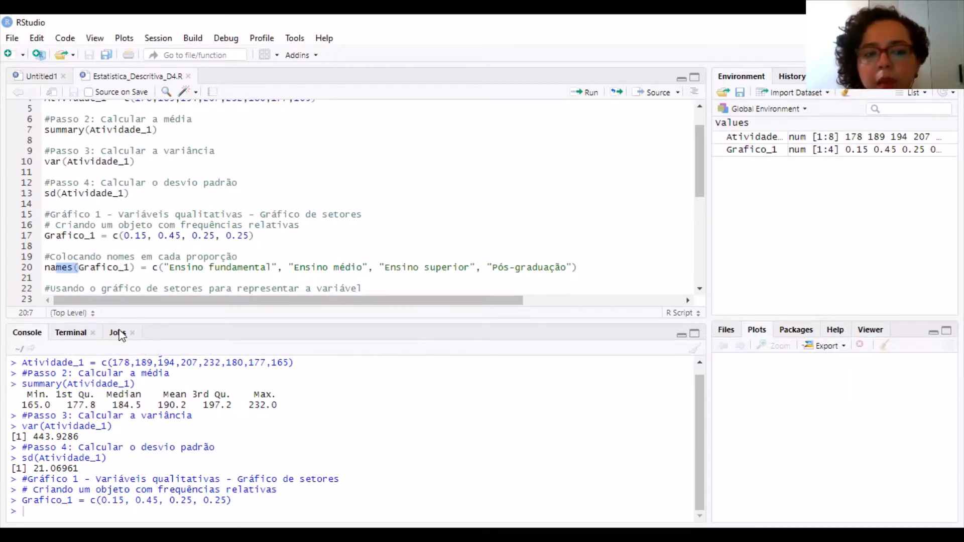
click(93, 269)
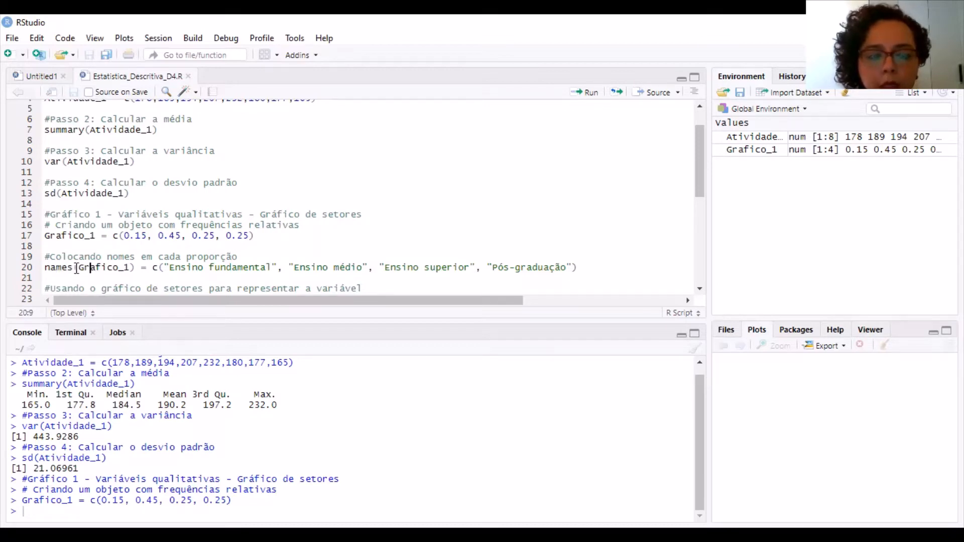
triple_click(162, 269)
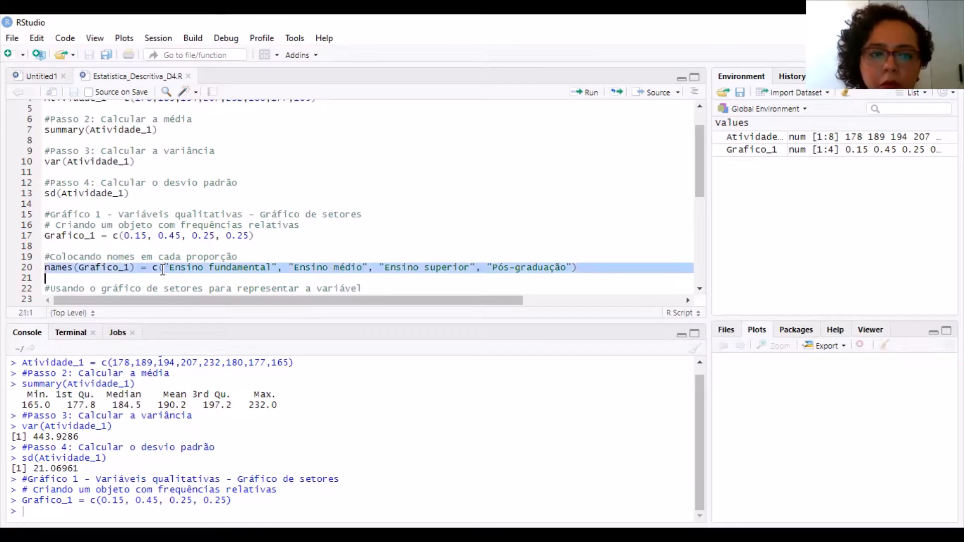
click(162, 269)
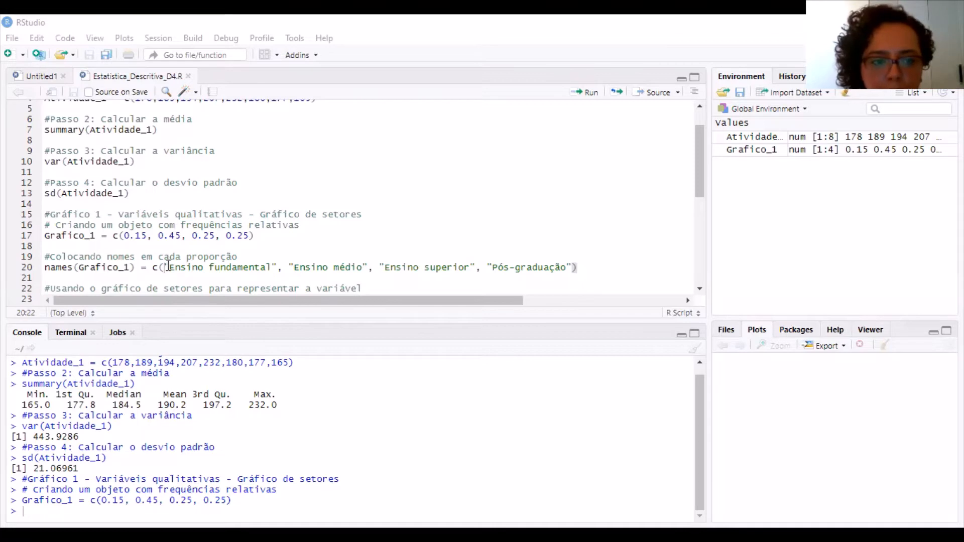
drag(167, 267, 573, 270)
click(489, 265)
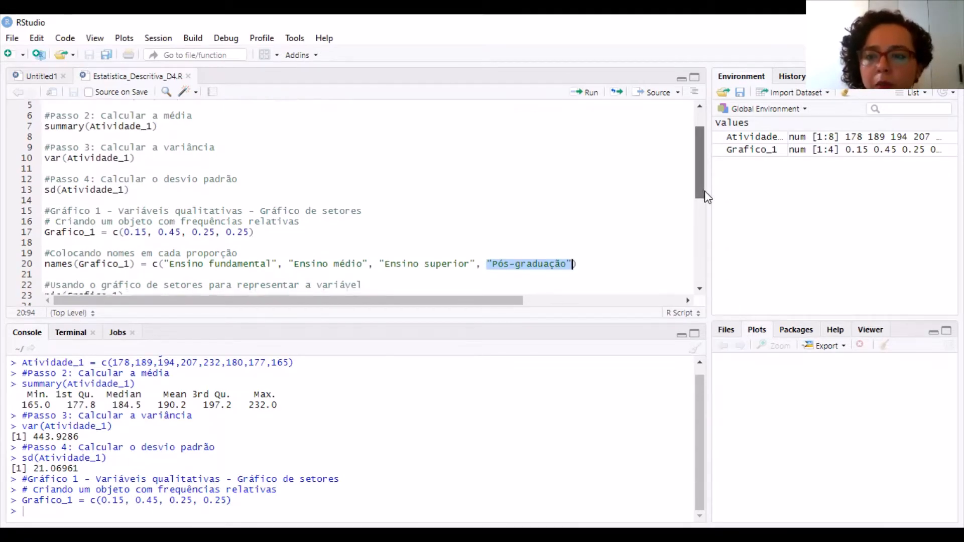
scroll(704, 193, down, 2)
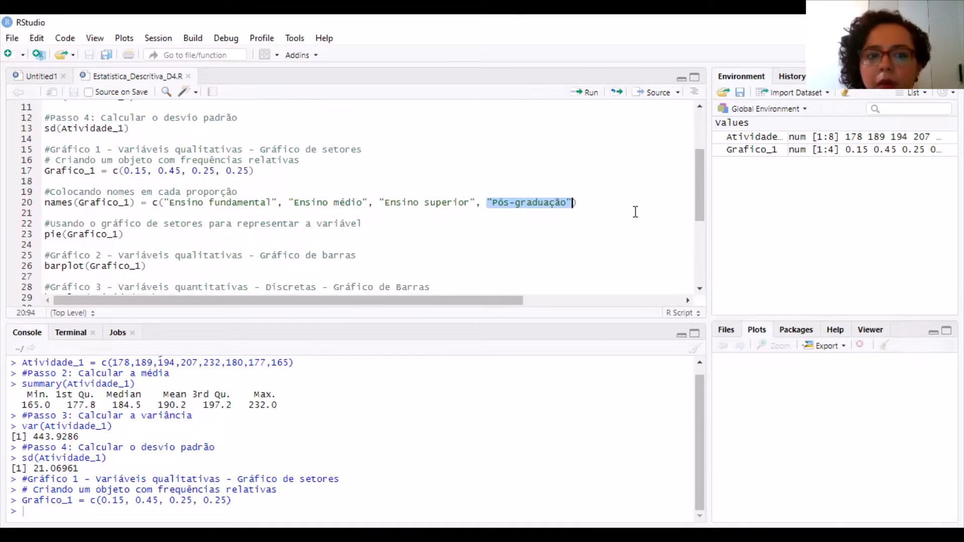
Highlight the pie function in the script, then run pie(Grafico_1) to draw the pie chart without category names
click(587, 202)
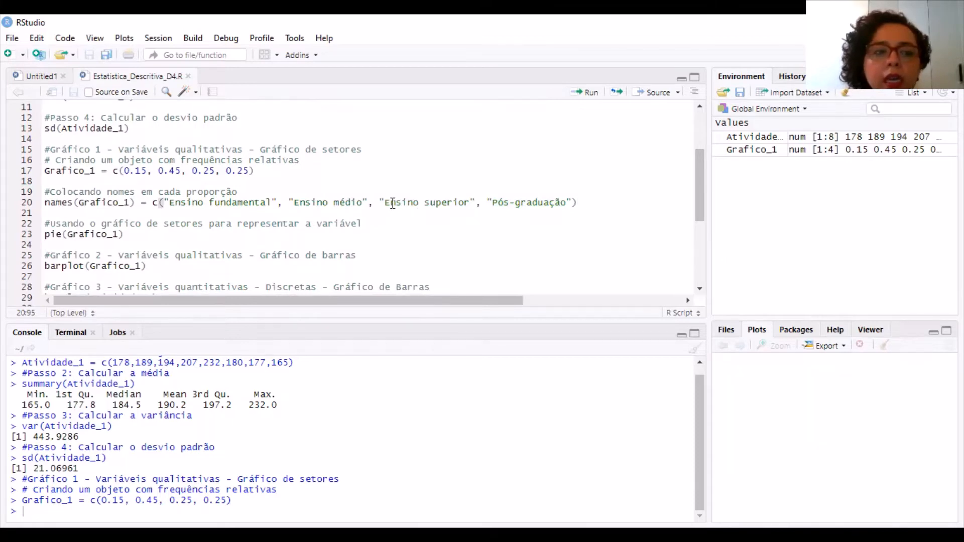
drag(69, 235, 44, 235)
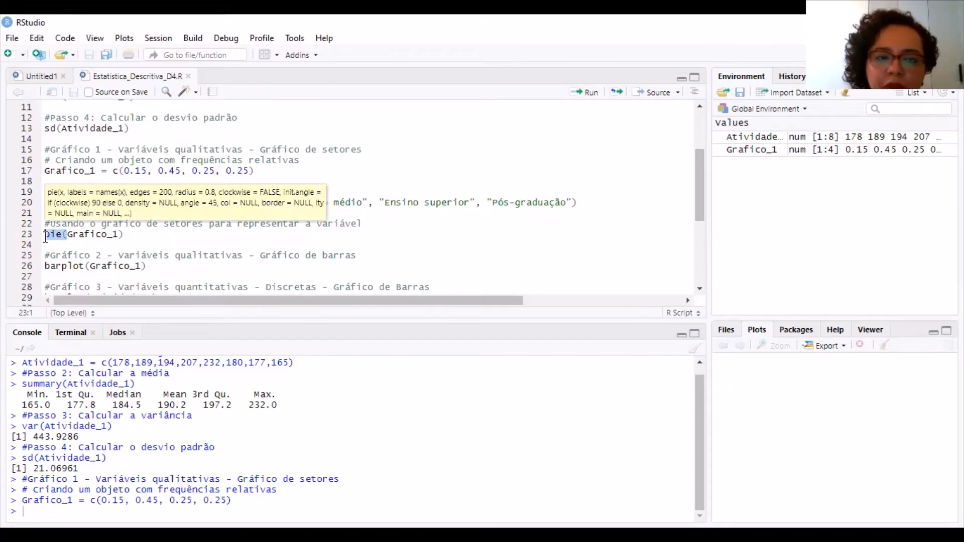
click(83, 234)
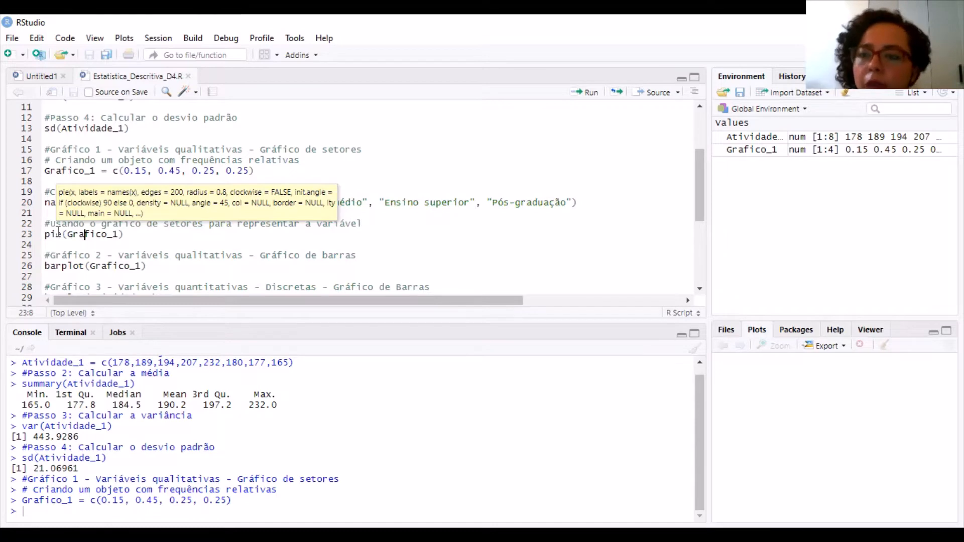
click(74, 234)
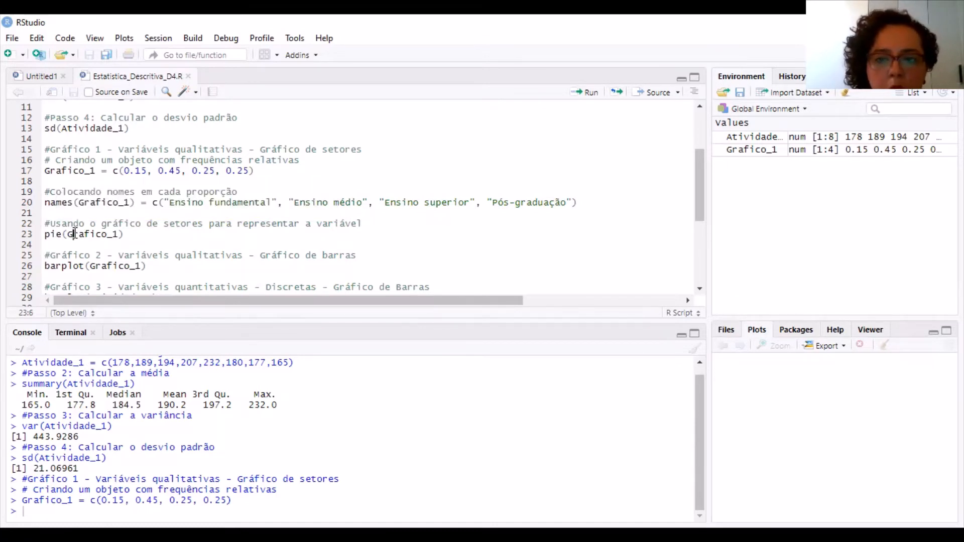
key(ctrl+Return)
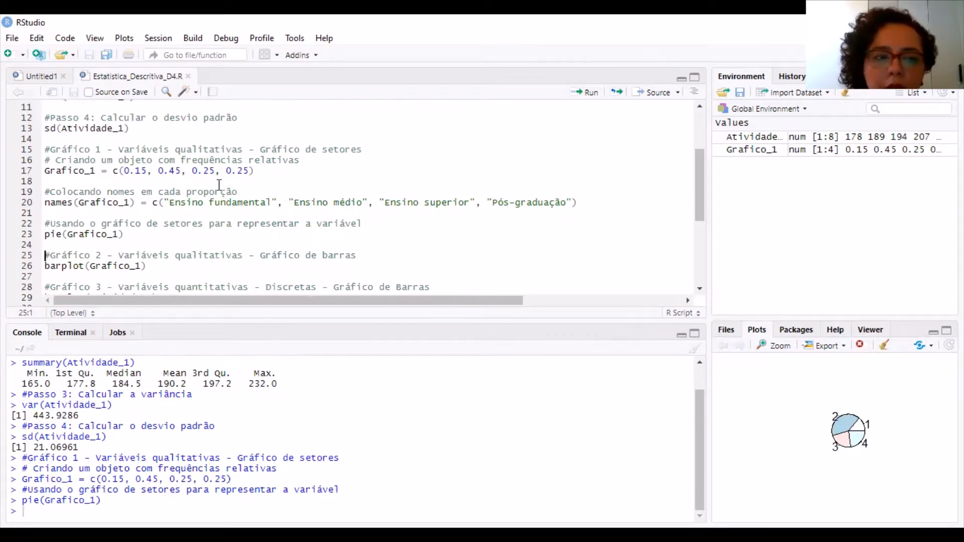
Run the names(Grafico_1) line to assign the education-level labels, then redraw the pie chart and inspect it enlarged
click(193, 202)
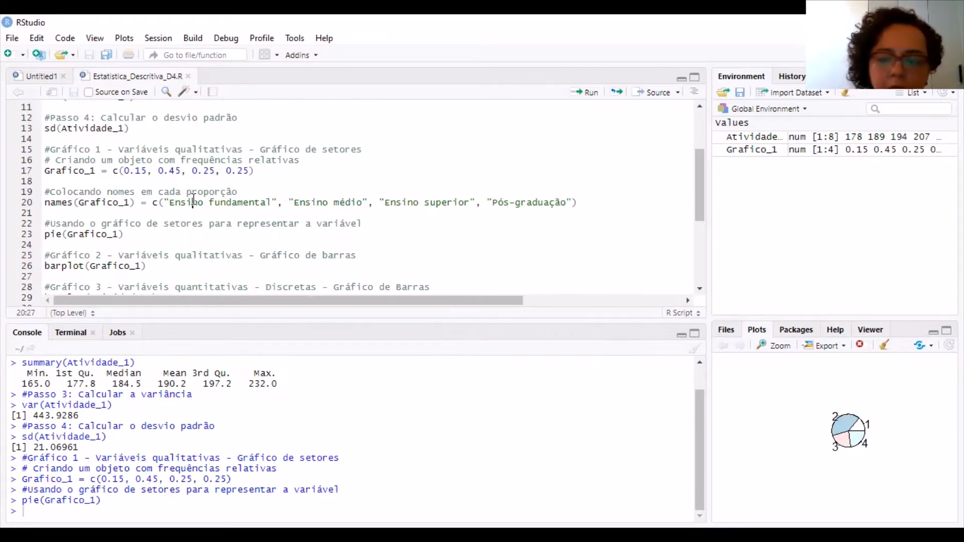
key(ctrl+Return)
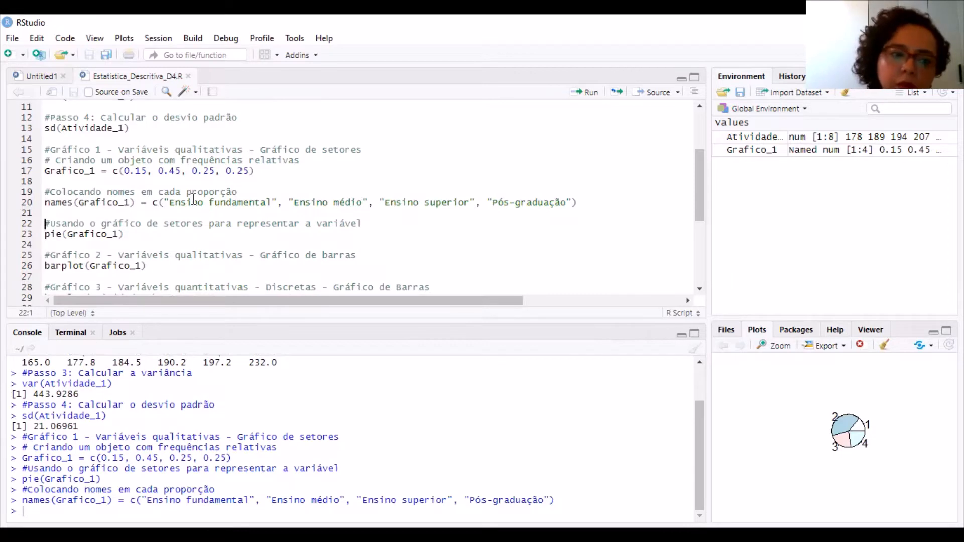
key(ctrl+Return)
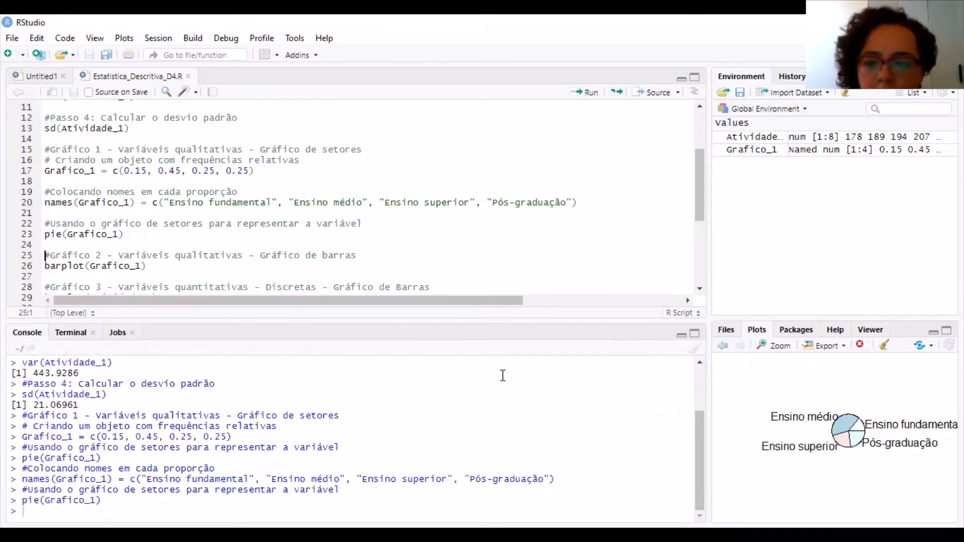
click(787, 350)
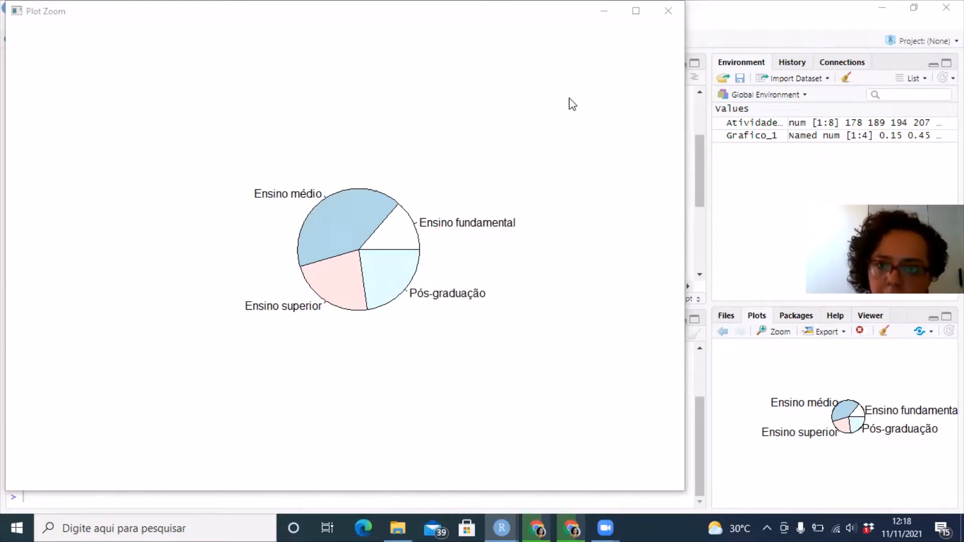
click(668, 6)
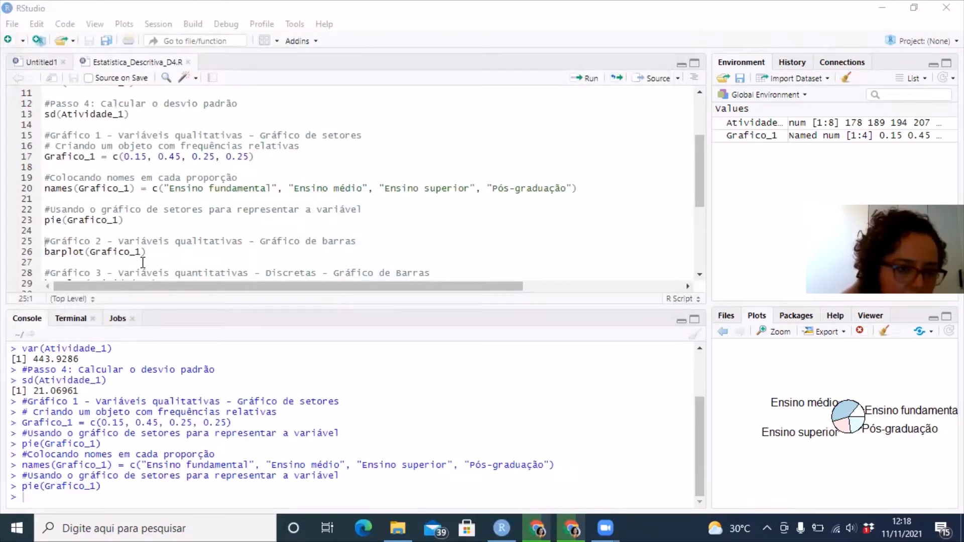
Draw the bar chart of the education levels by running barplot(Grafico_1), and inspect it in an enlarged window
click(88, 256)
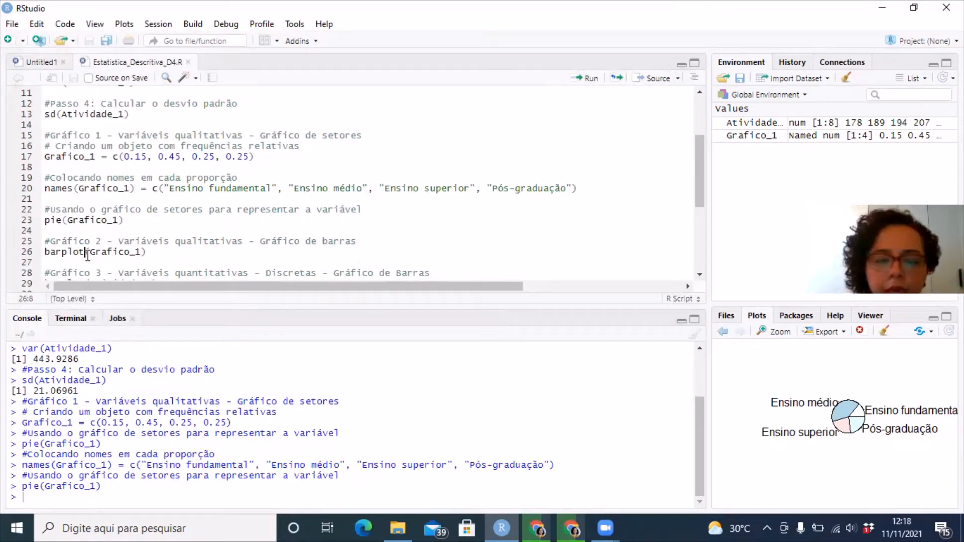
key(ctrl+Return)
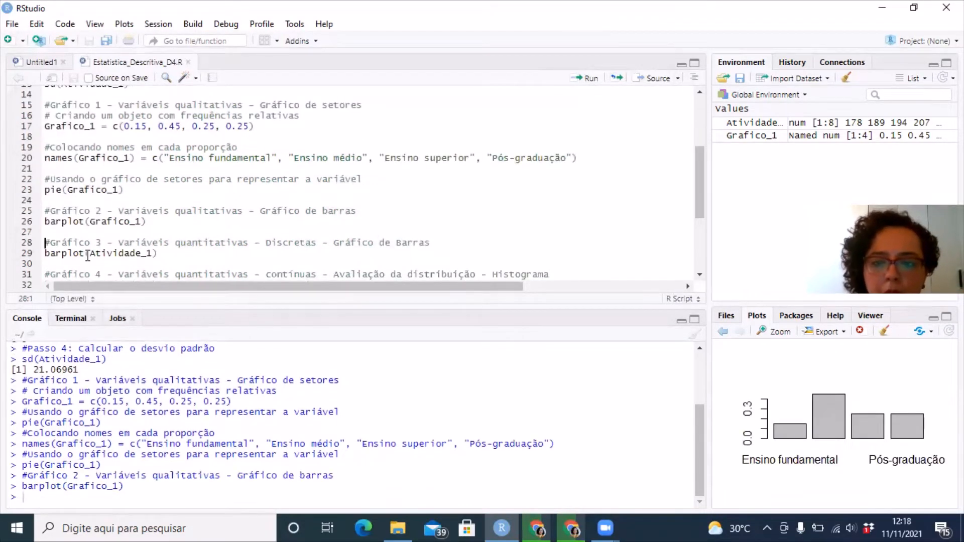
click(780, 333)
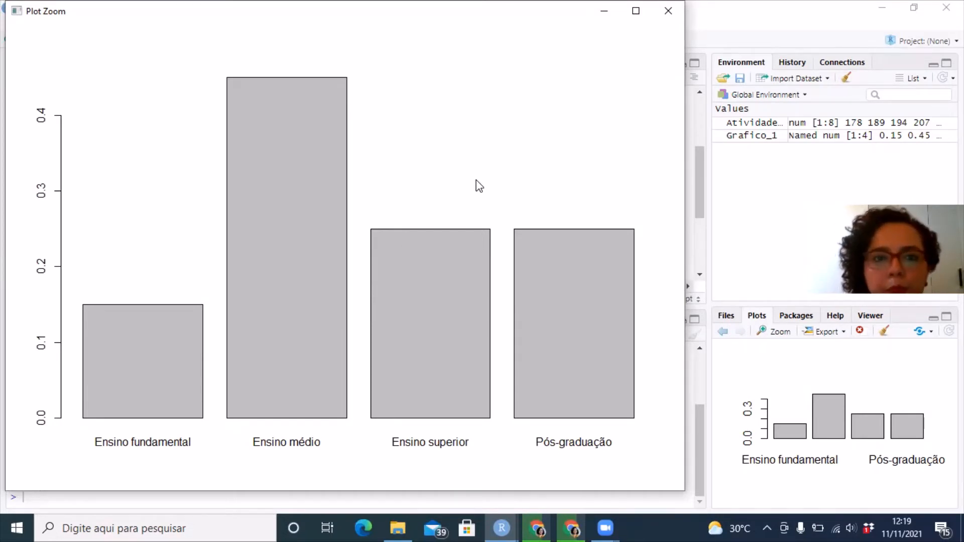
click(669, 8)
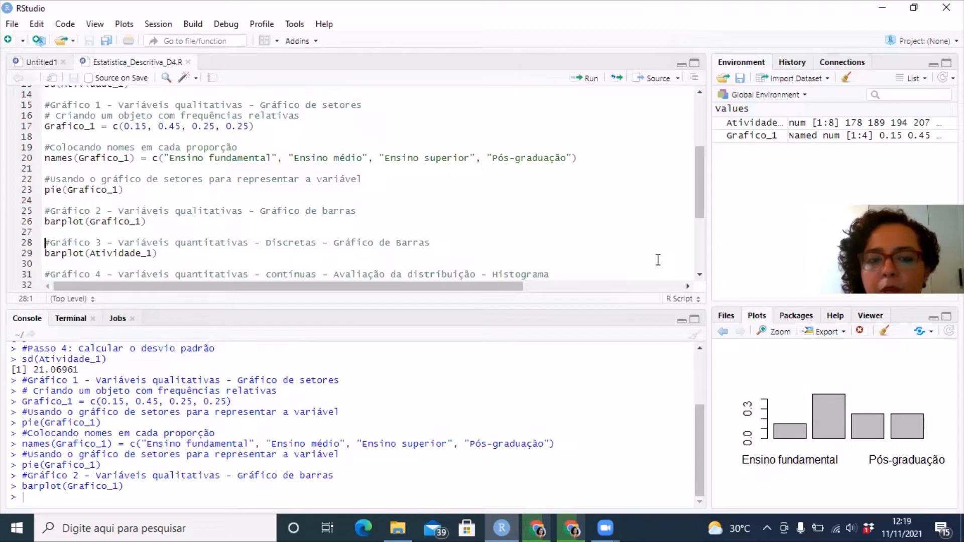
Run barplot(Atividade_1) under Gráfico 3 to chart the discrete quantitative variable, and inspect the enlarged plot
click(700, 274)
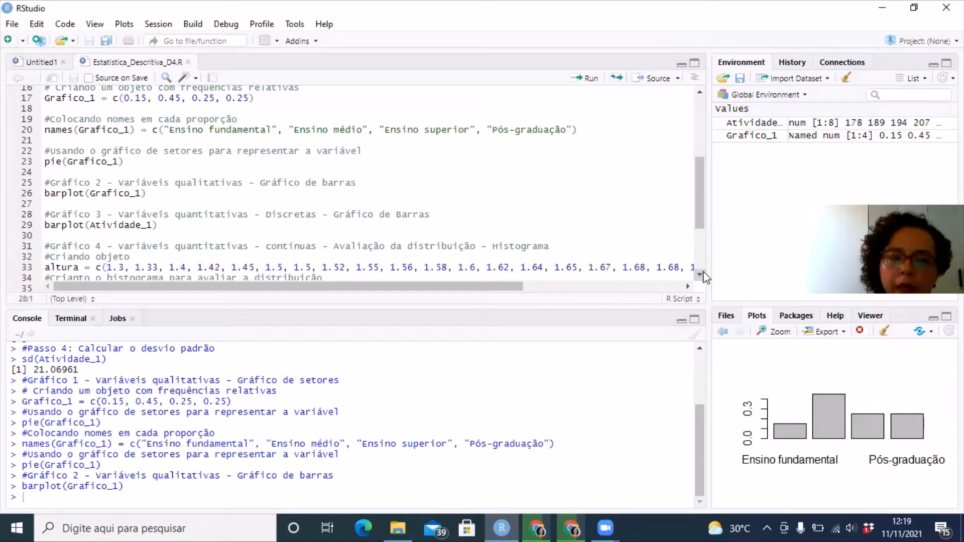
key(ctrl+Return)
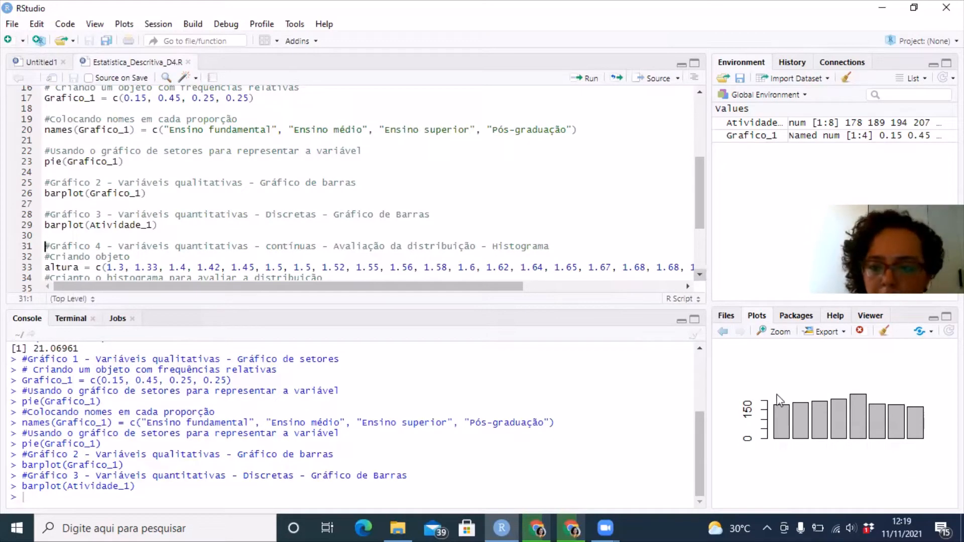
click(781, 334)
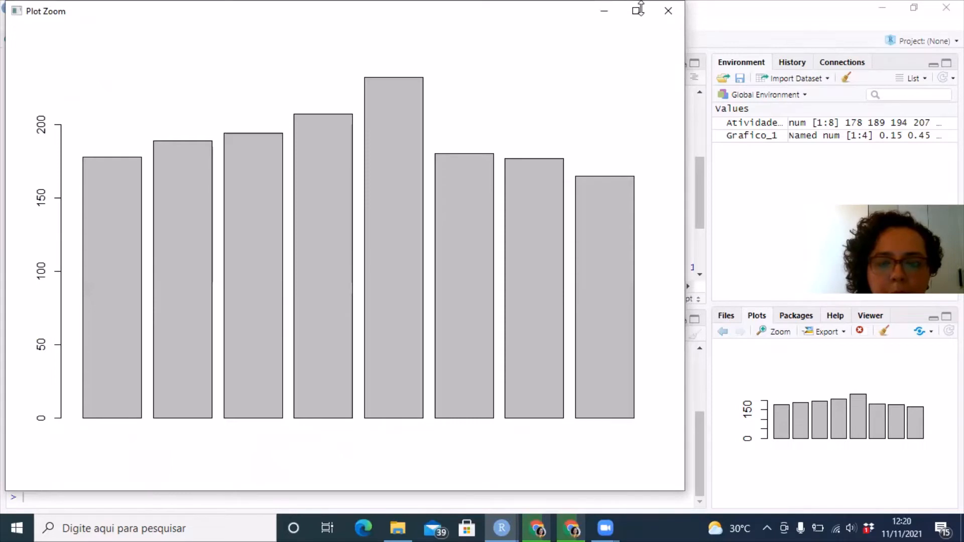
click(670, 10)
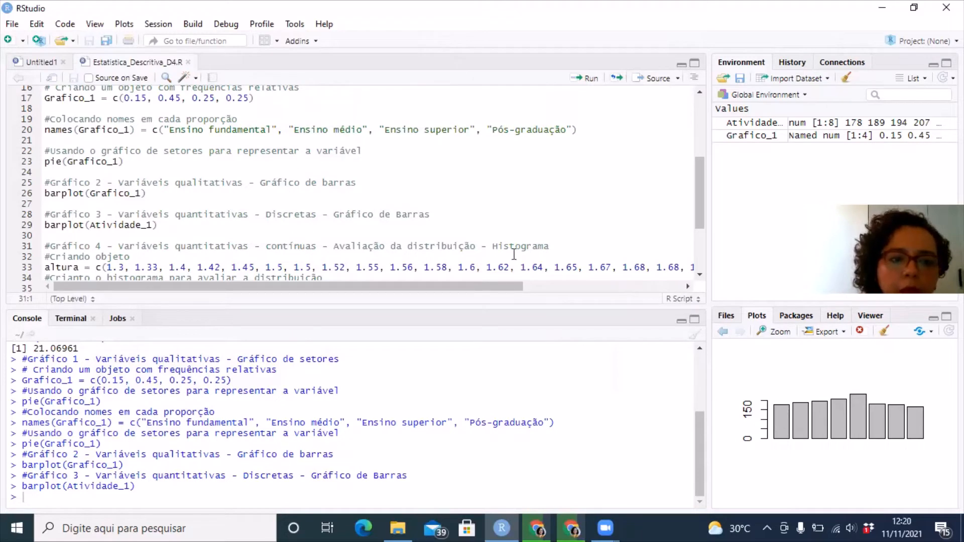
Run the Gráfico 4 line creating altura with the heights from 1.3 to 1.85, and highlight the command in the console
click(700, 274)
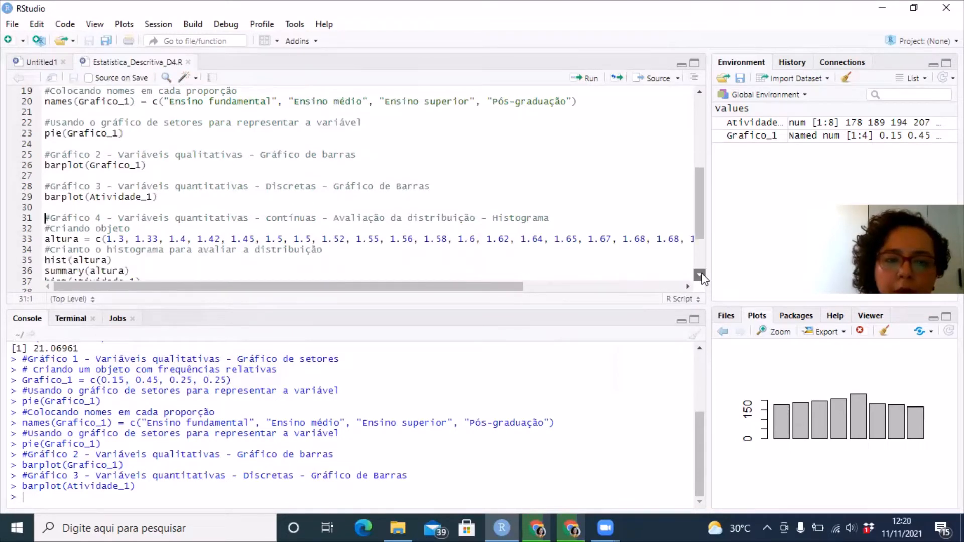
click(701, 275)
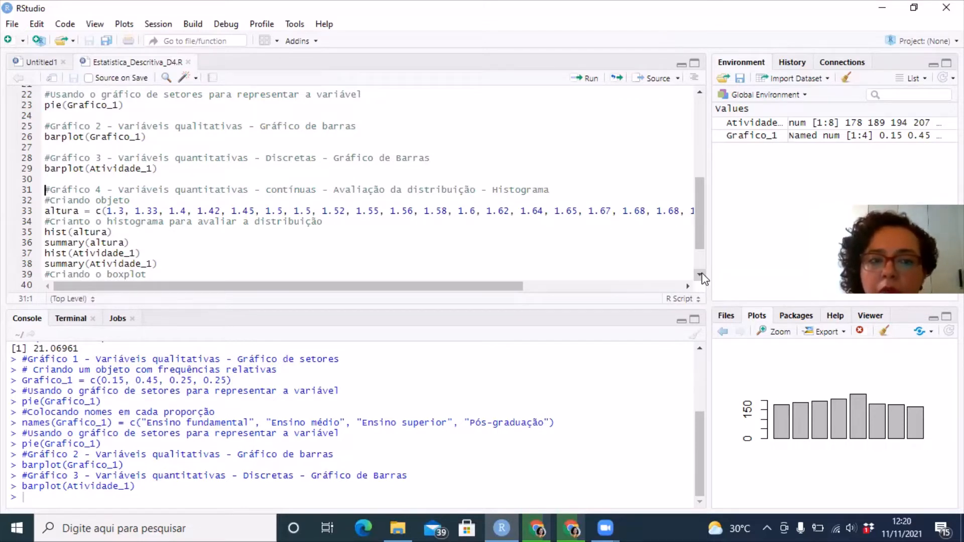
key(Down)
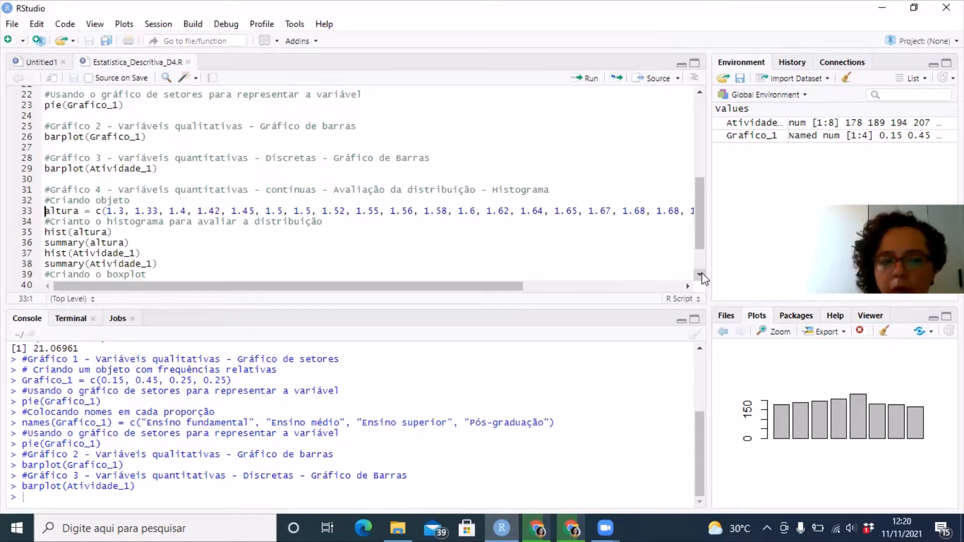
key(shift+Right)
key(shift+Right)
key(shift+Right)
key(shift+Right)
key(shift+Right)
key(shift+Right)
key(shift+Right)
key(shift+Right)
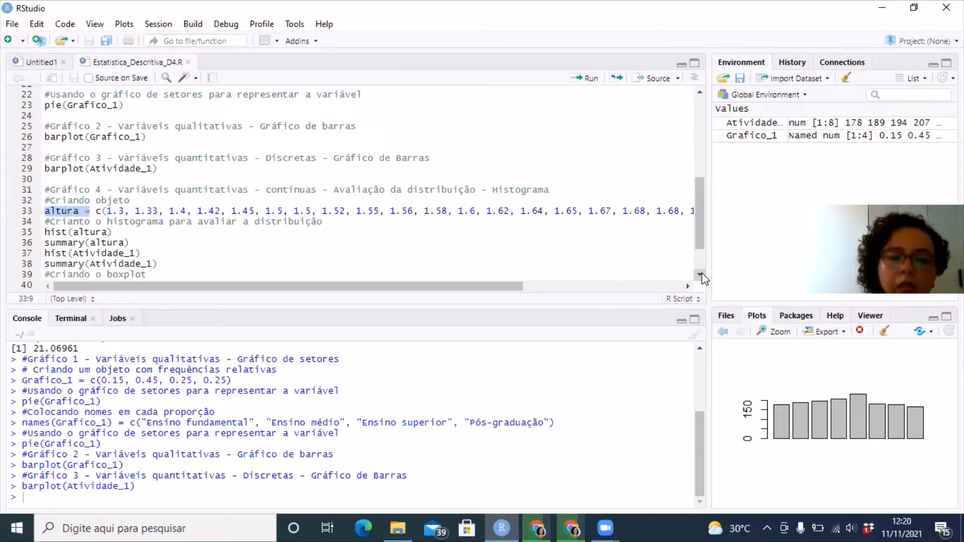
key(Right)
key(Right)
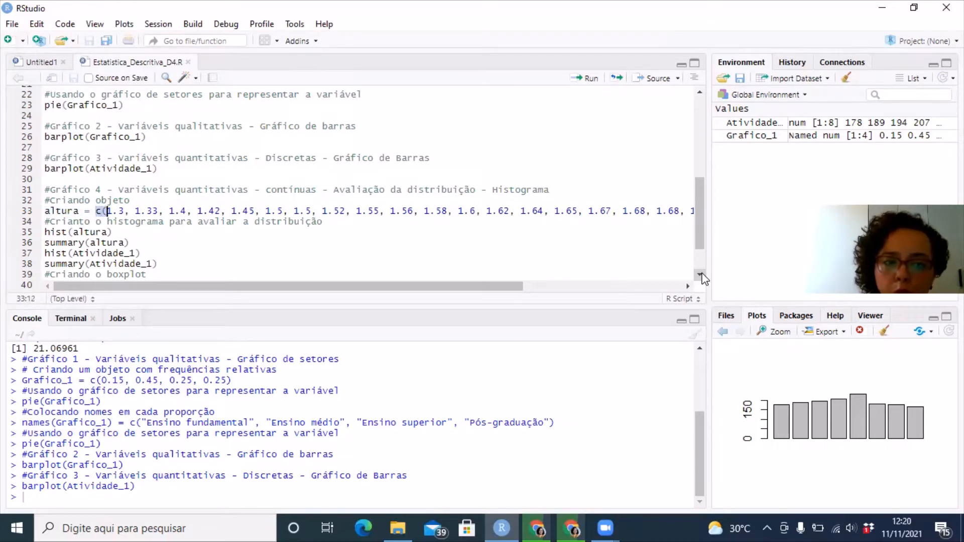
key(Right)
key(Right)
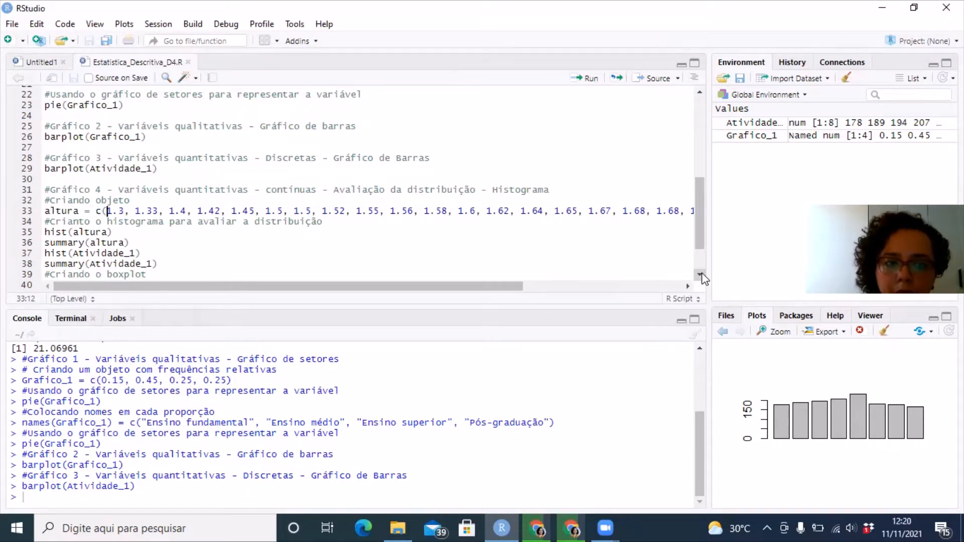
key(ctrl+Return)
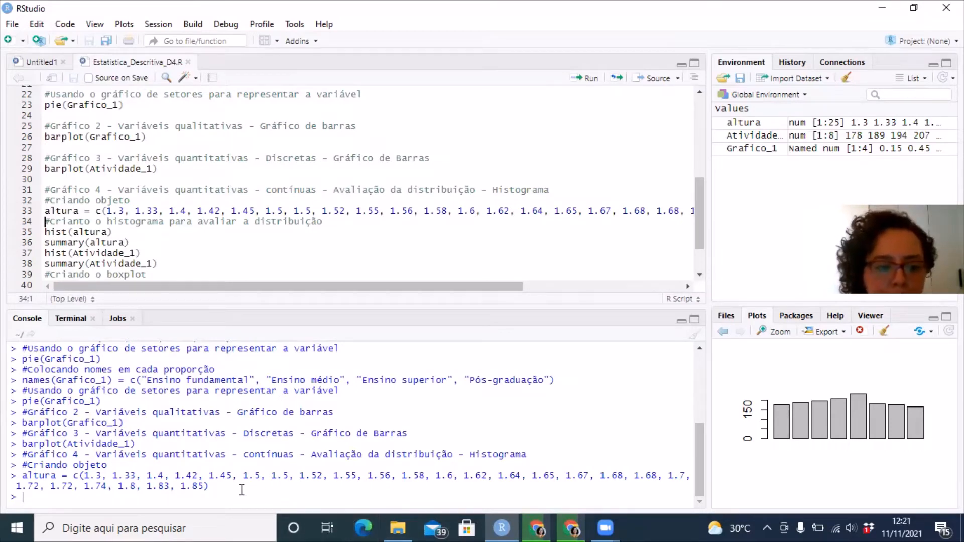
drag(209, 486, 23, 475)
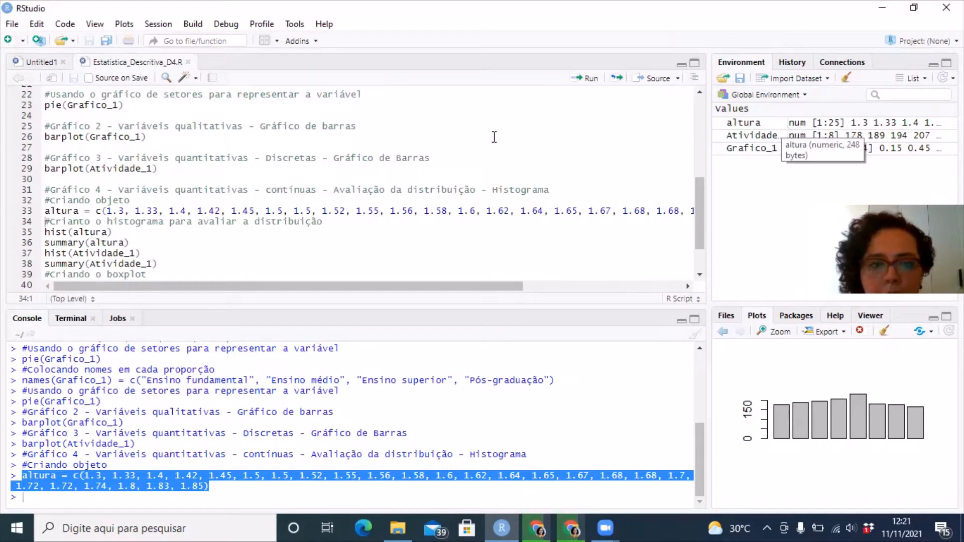
Delete the opening parenthesis after c in the altura line, run it, and highlight the error message in the console
click(107, 211)
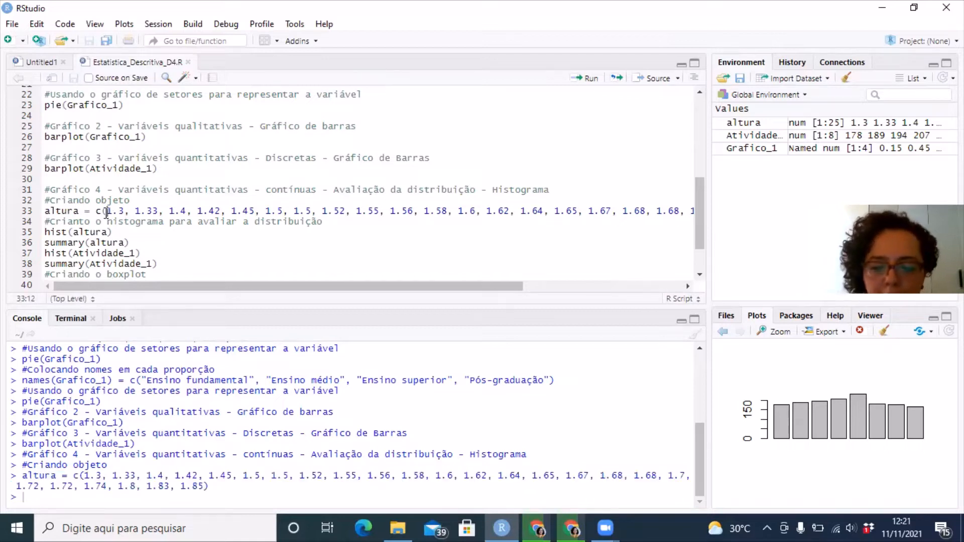
key(BackSpace)
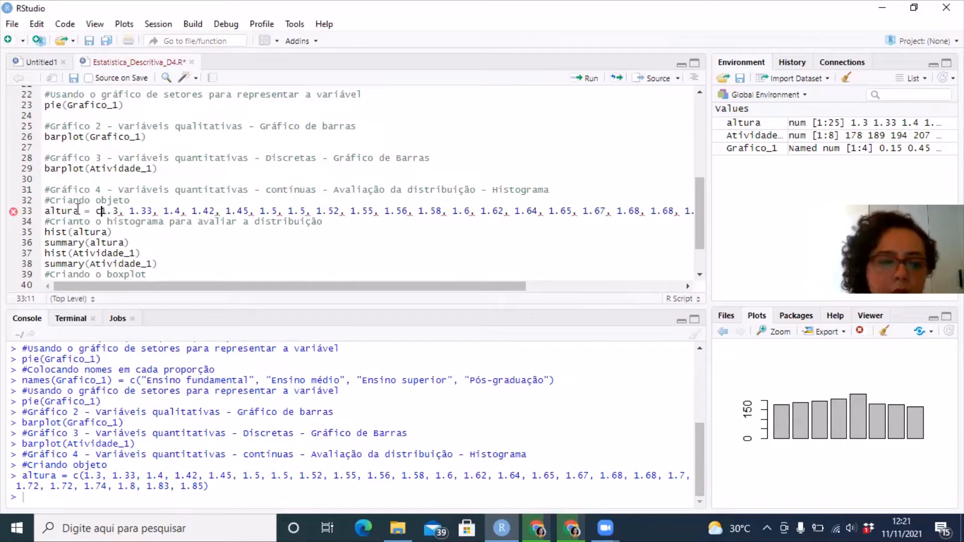
mouse_move(13, 215)
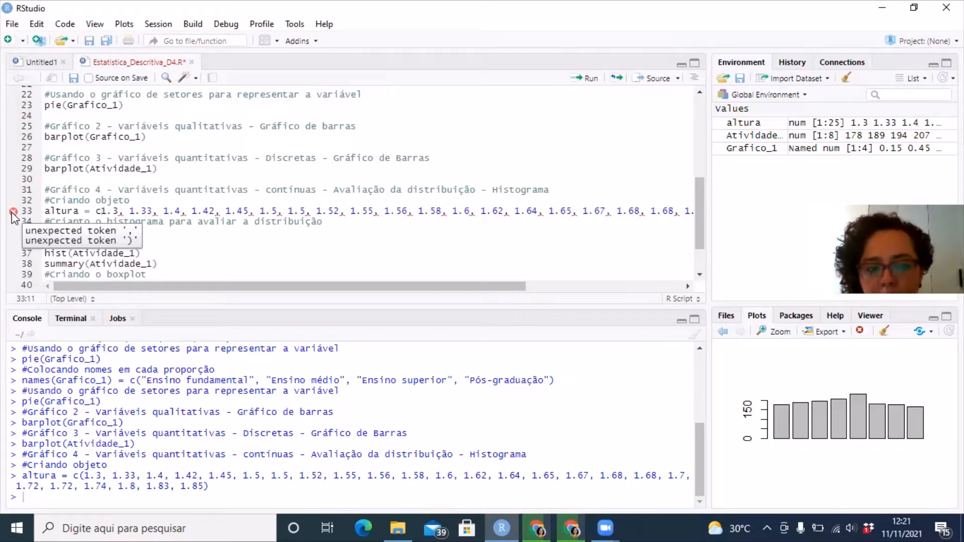
key(ctrl+Return)
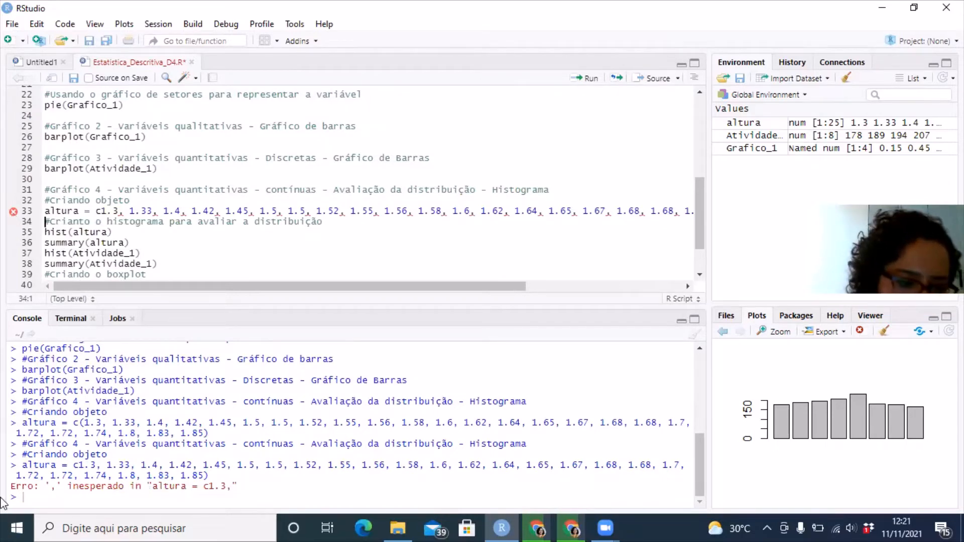
drag(12, 486, 239, 488)
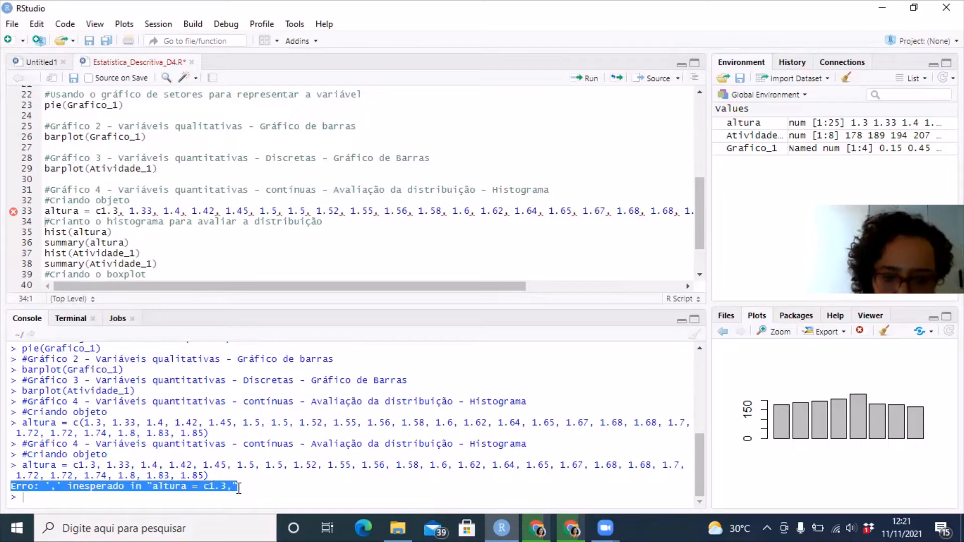
Restore the opening parenthesis after c in the altura line and run the corrected line again
click(102, 211)
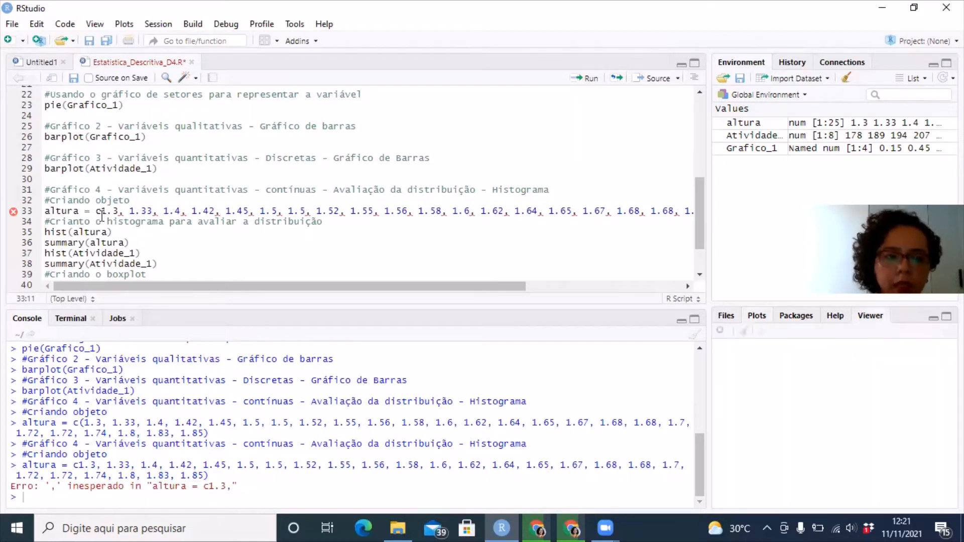
text(()
key(ctrl+Return)
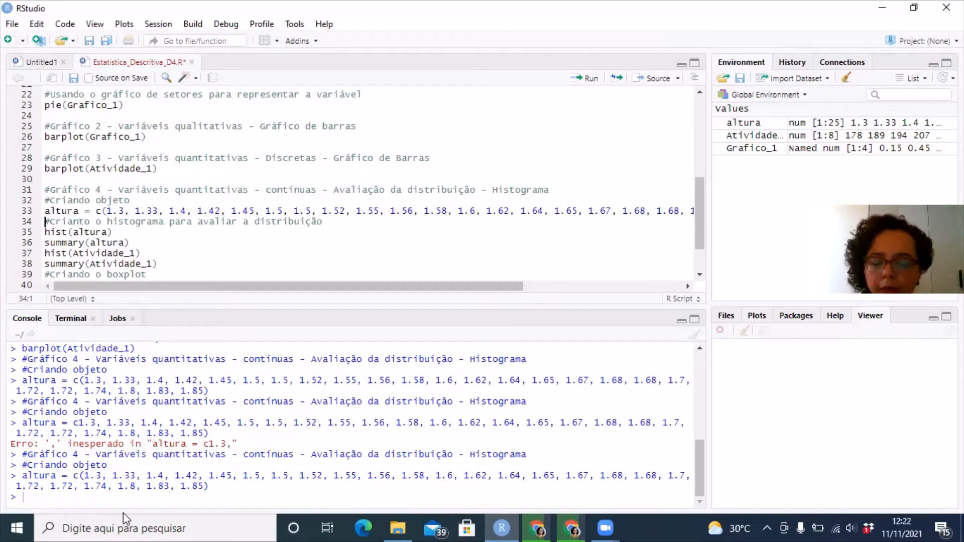
Run hist(altura) to draw the histogram of the heights, and view the plot in an enlarged window
key(ctrl+Return)
key(ctrl+Return)
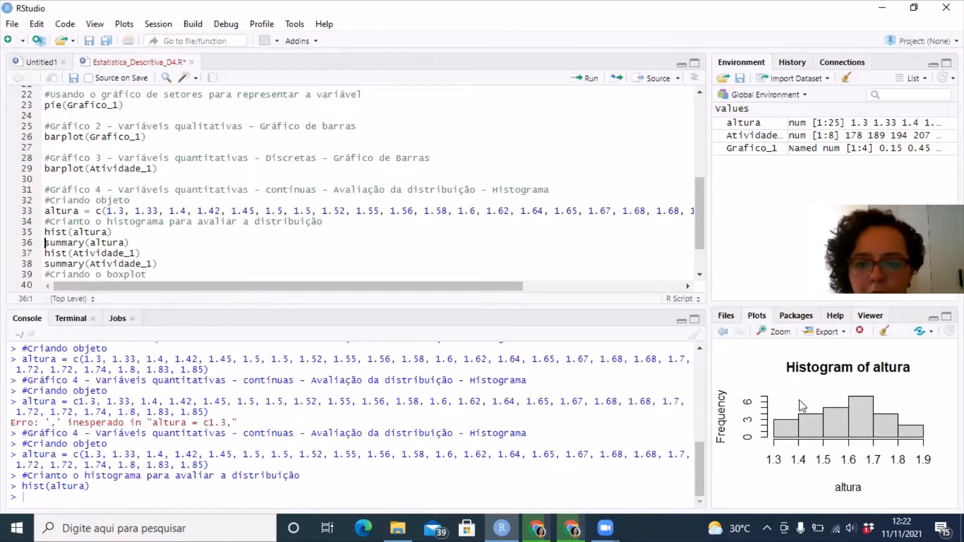
click(772, 332)
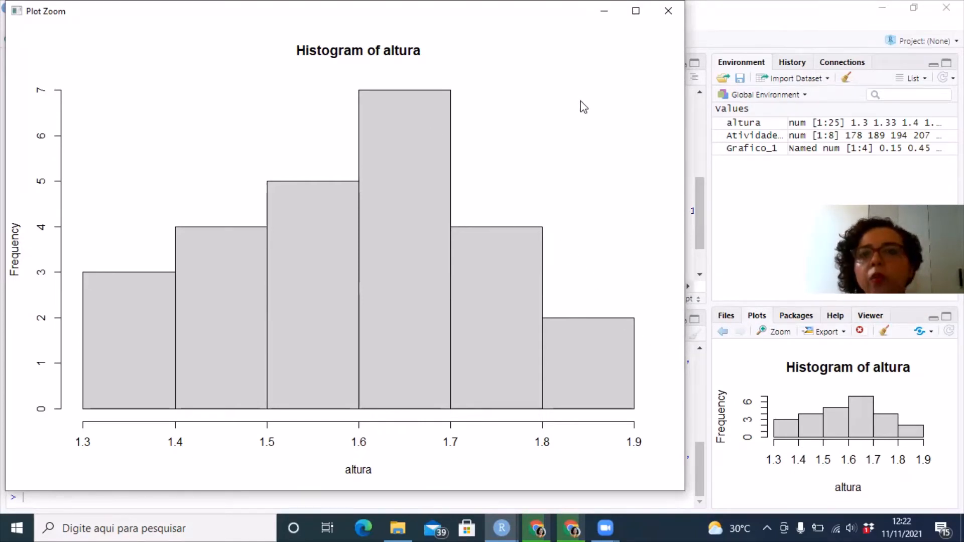
Close the enlarged histogram, run summary(altura), and highlight the resulting statistics in the console
click(658, 10)
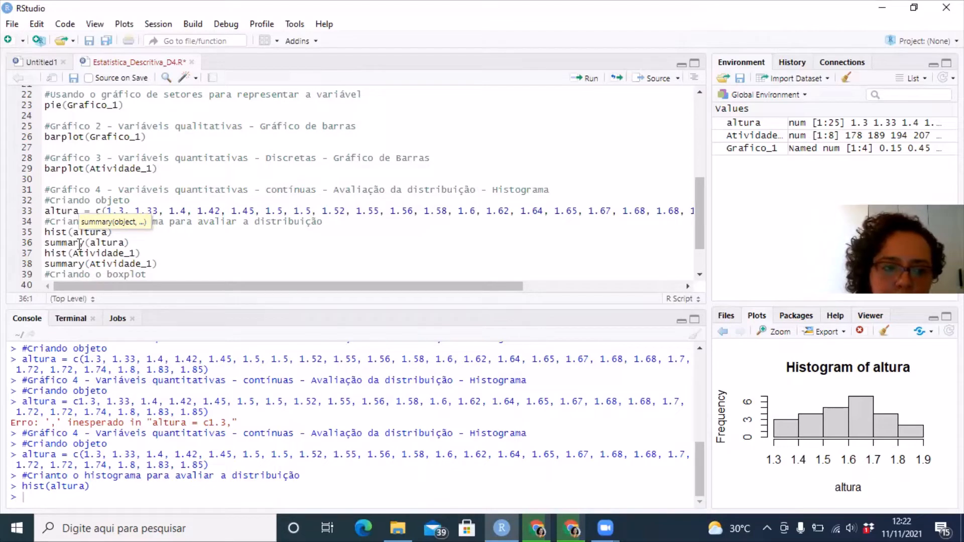
key(ctrl+Return)
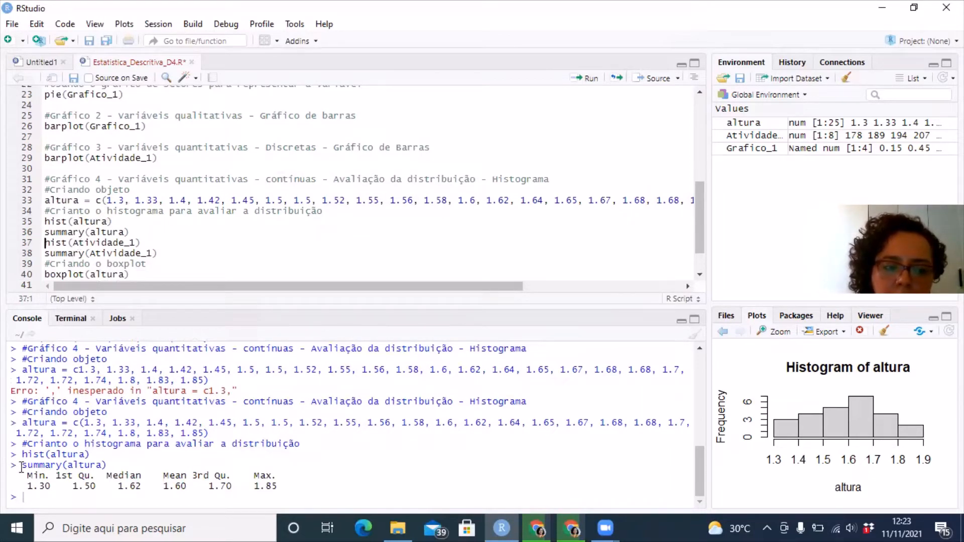
drag(27, 475, 288, 487)
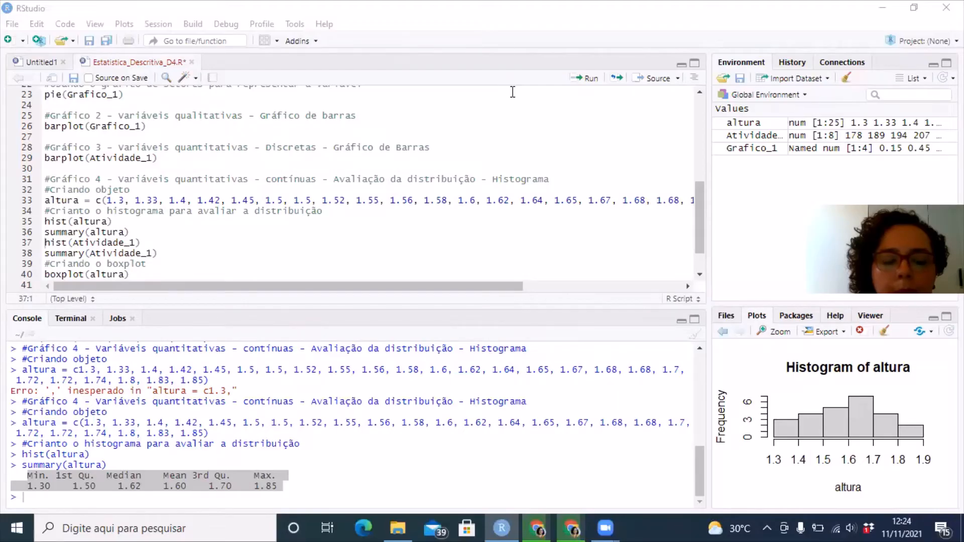
click(94, 491)
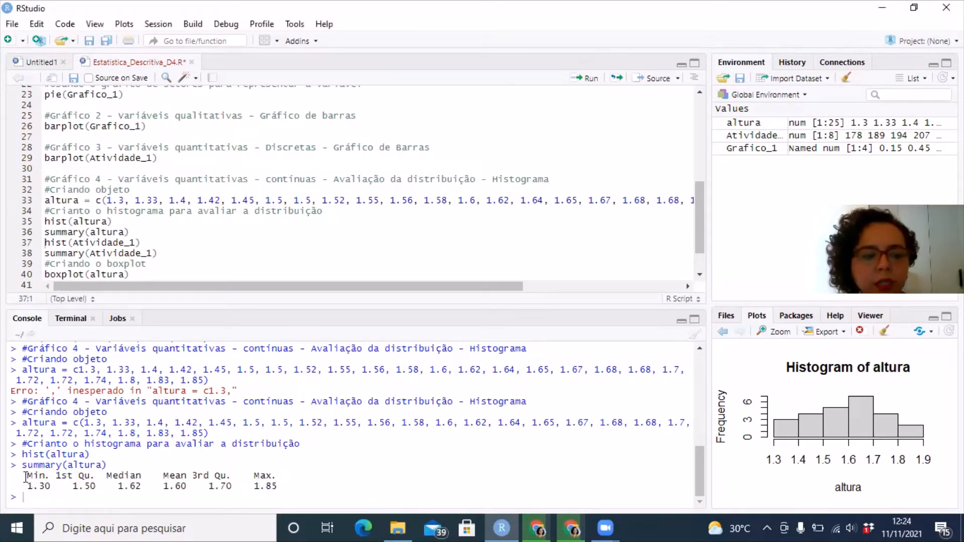
drag(25, 476, 278, 482)
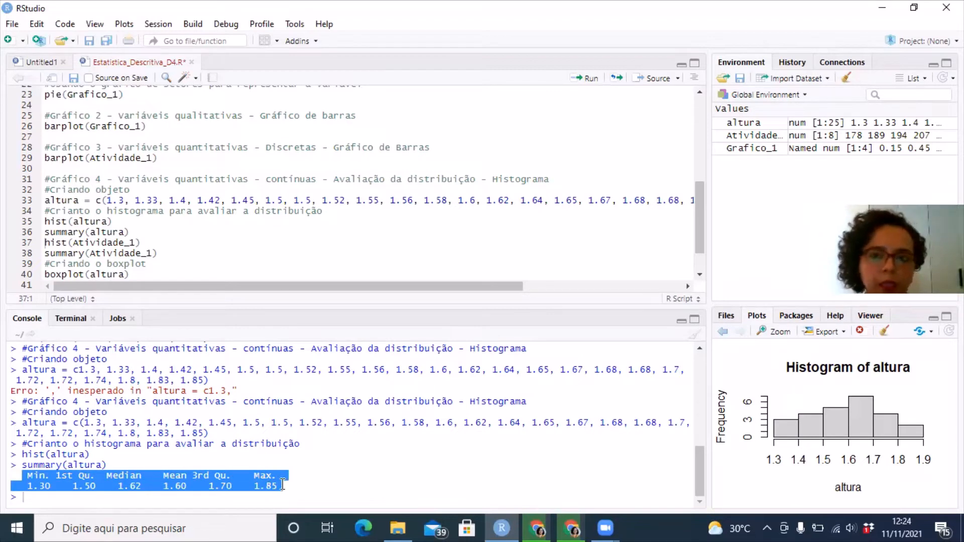
Delete the hist(Atividade_1) and summary(Atividade_1) lines from the script below summary(altura)
click(157, 254)
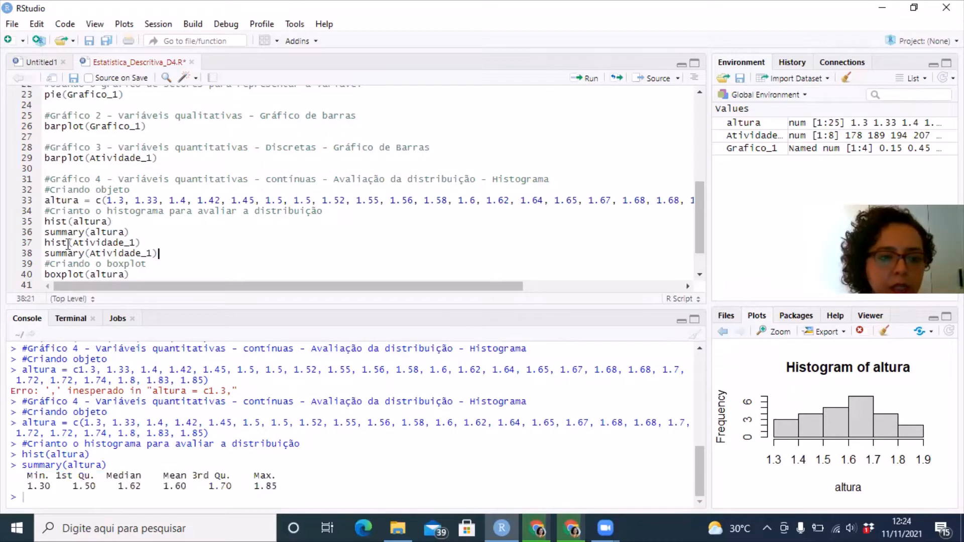
click(50, 232)
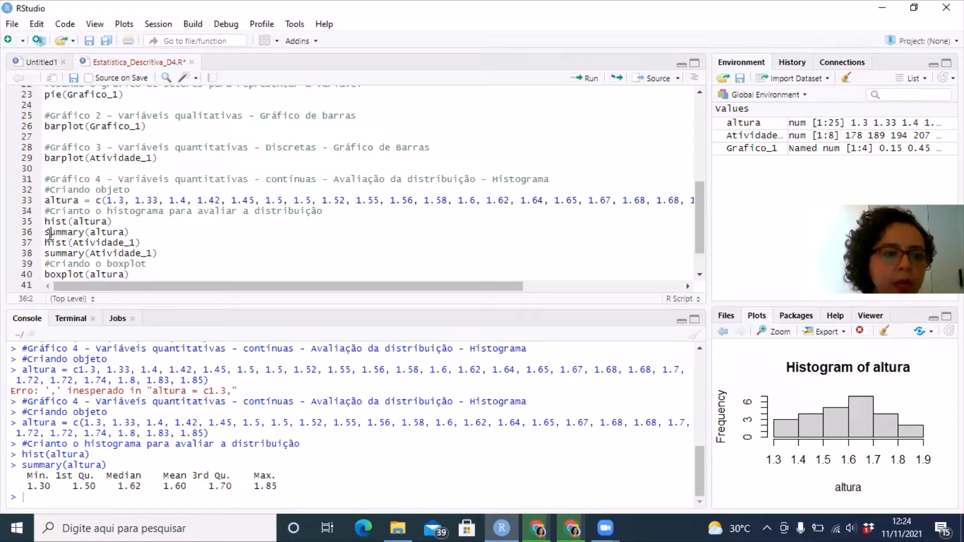
drag(46, 232, 157, 251)
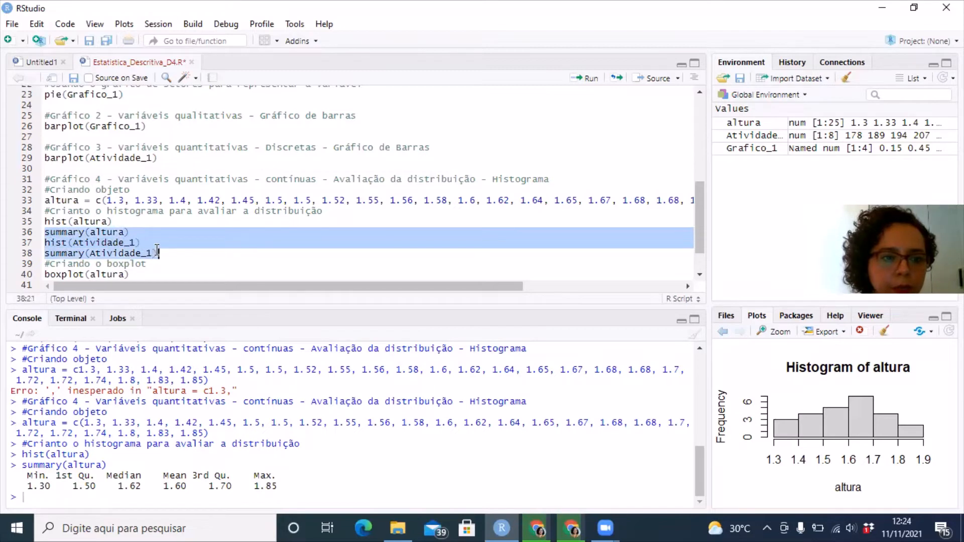
click(77, 242)
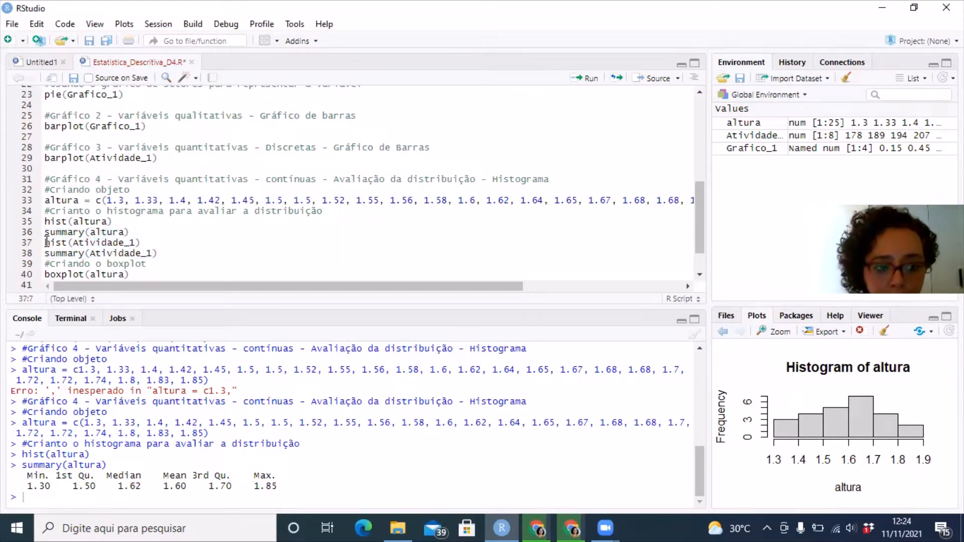
drag(45, 242, 157, 252)
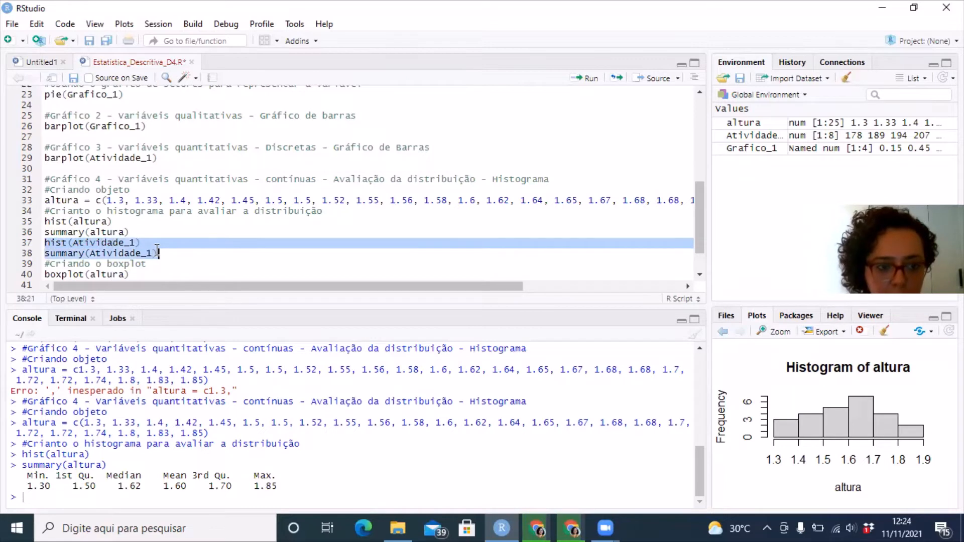
key(BackSpace)
Run the summary(altura) line again and return the cursor to that line
key(Up)
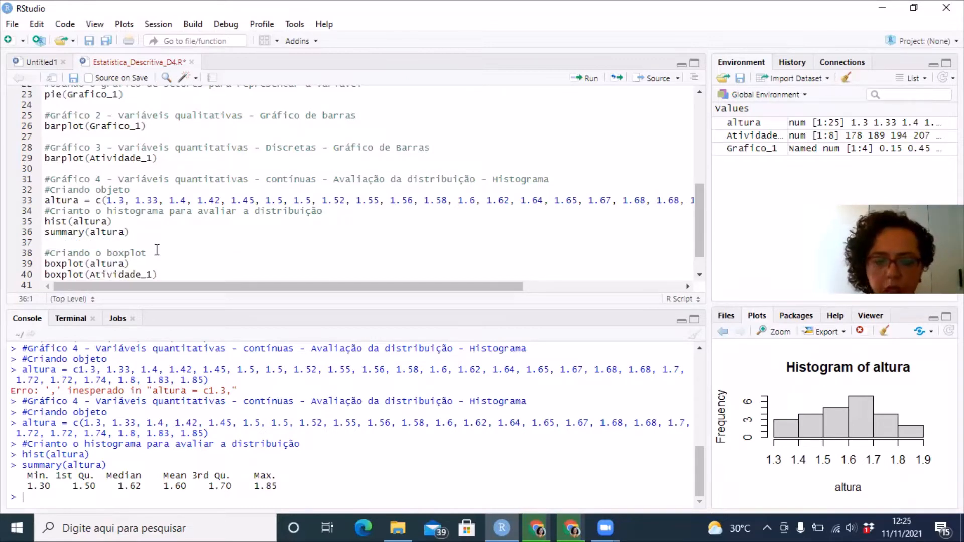
key(Up)
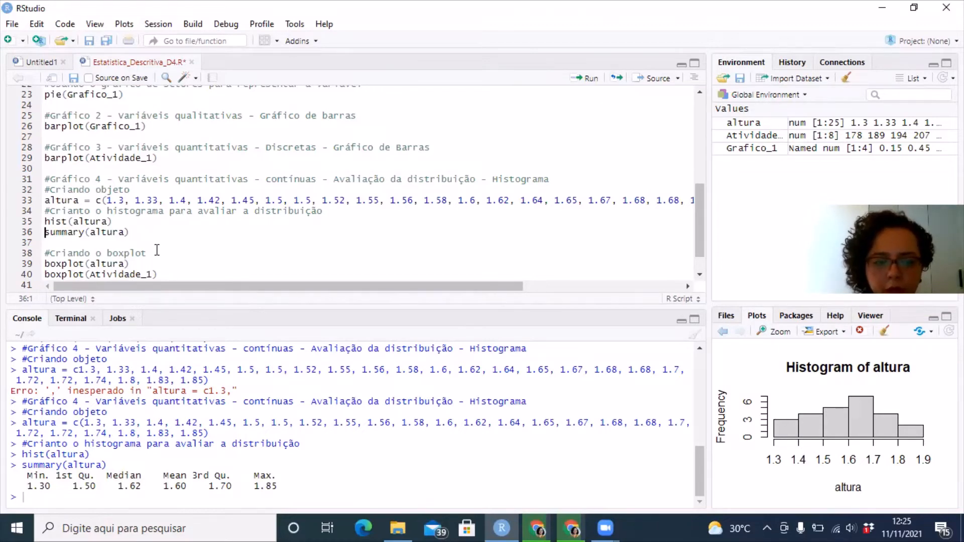
key(ctrl+Return)
key(Up)
key(Up)
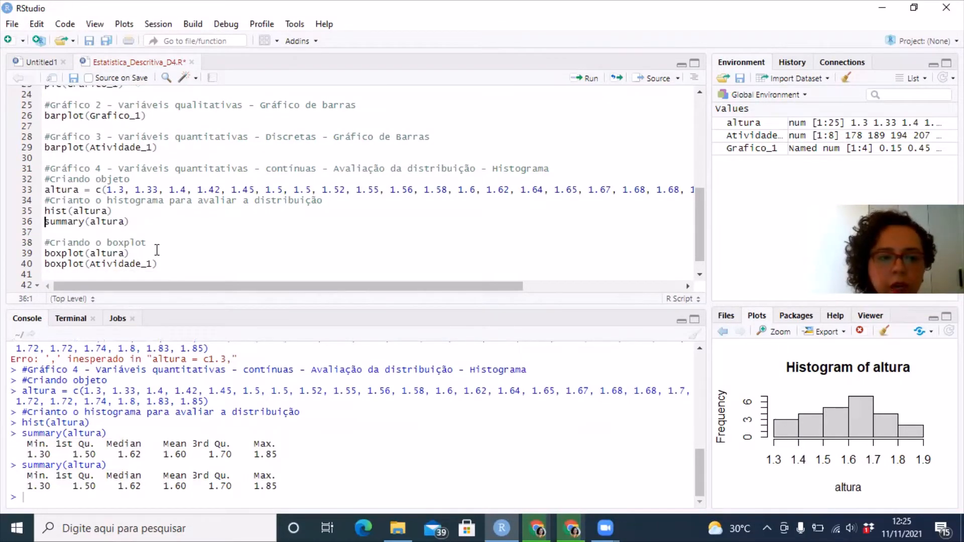
Add the line sd(altura) below summary(altura) and run it to calculate the standard deviation of the heights
key(Down)
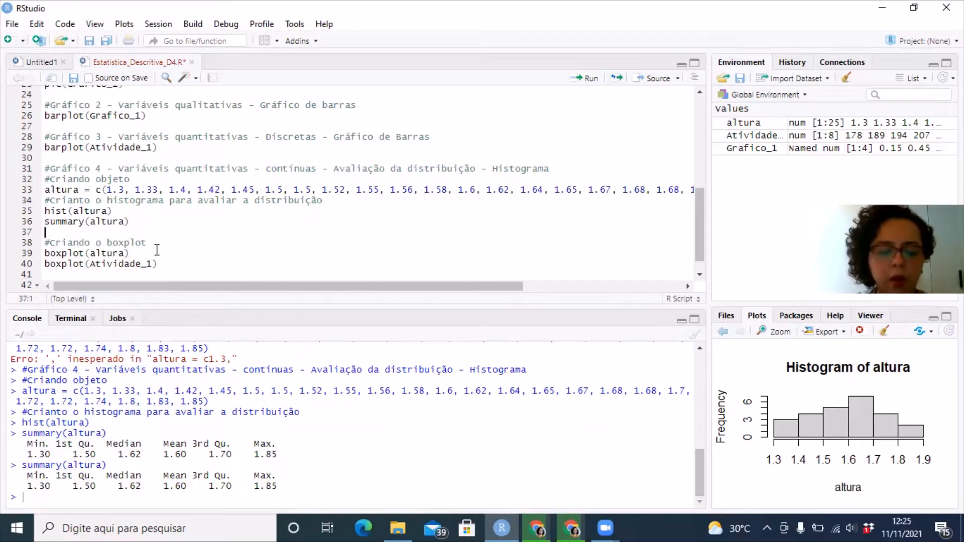
text(sd)
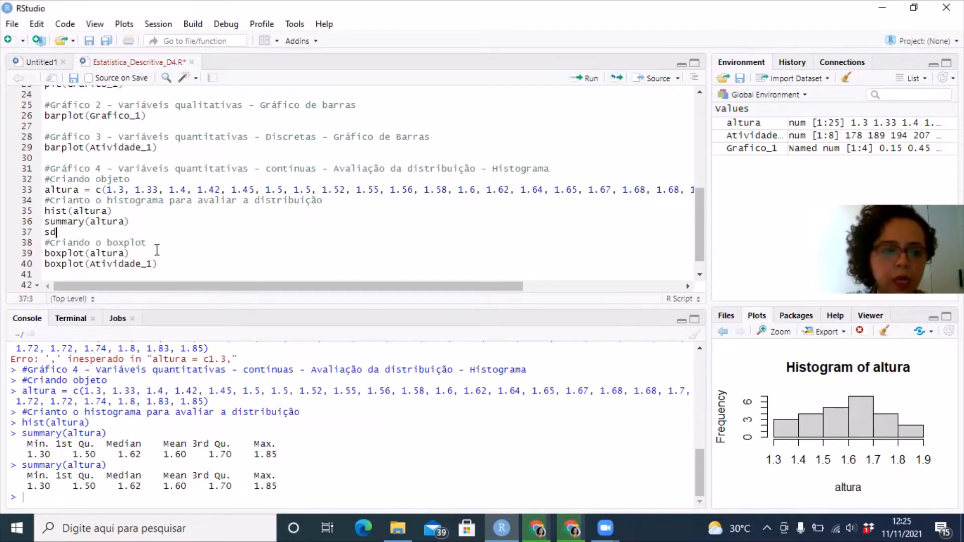
text(()
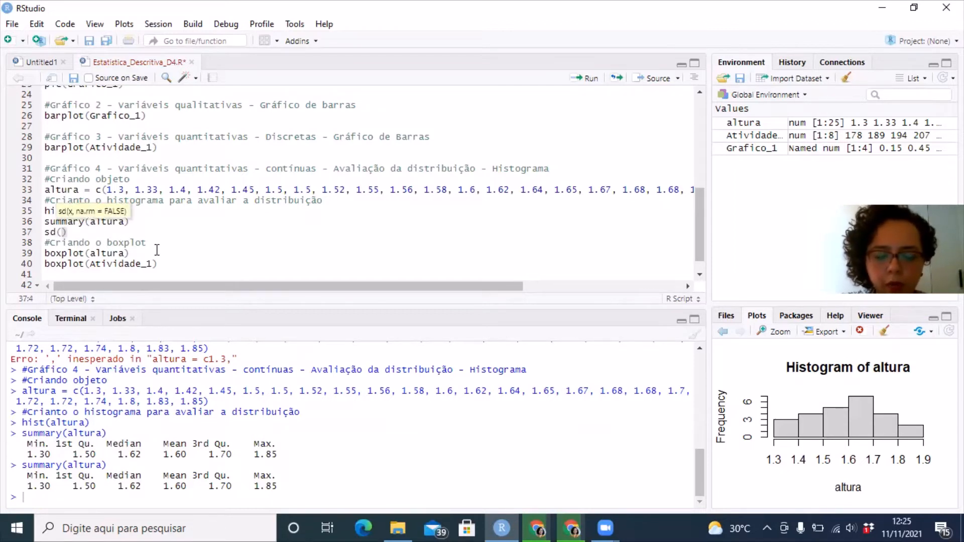
text(alt)
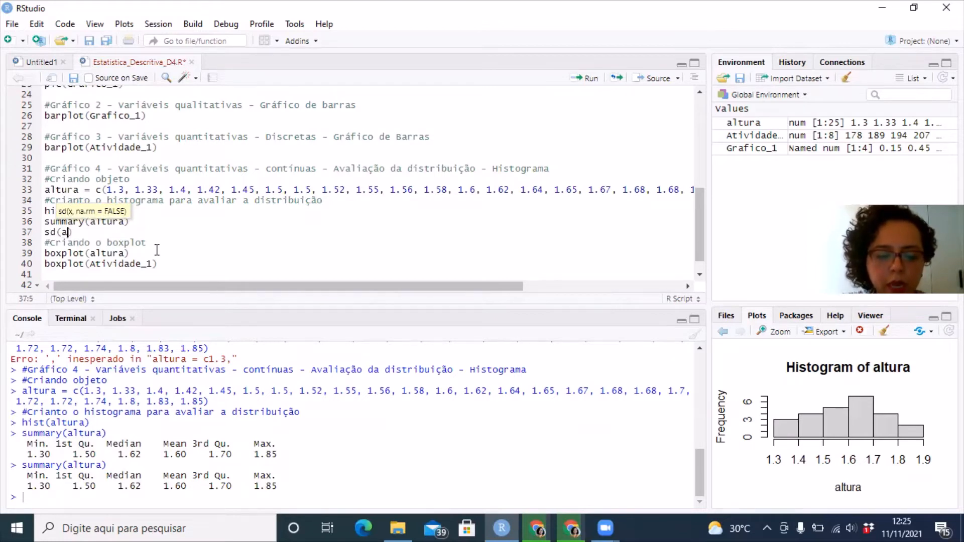
text(ura)
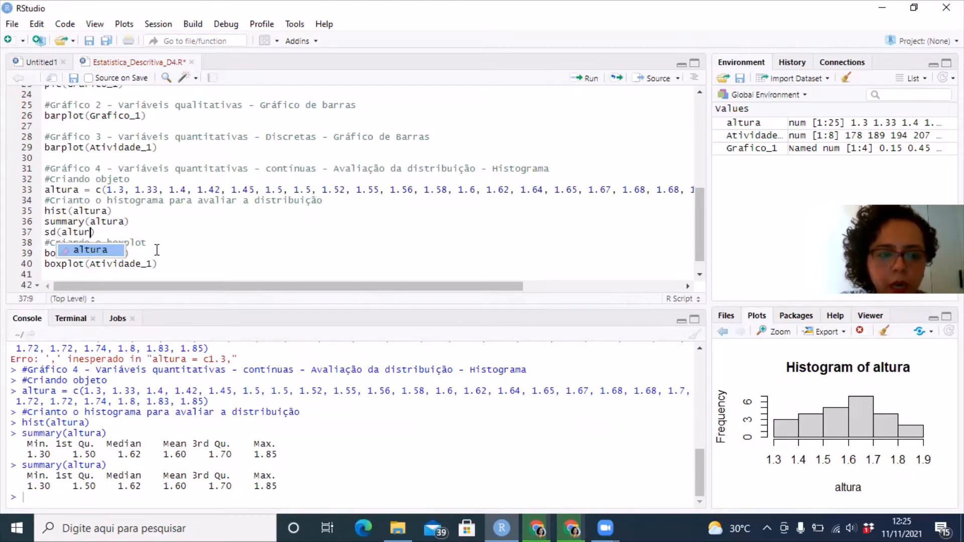
key(ctrl+Return)
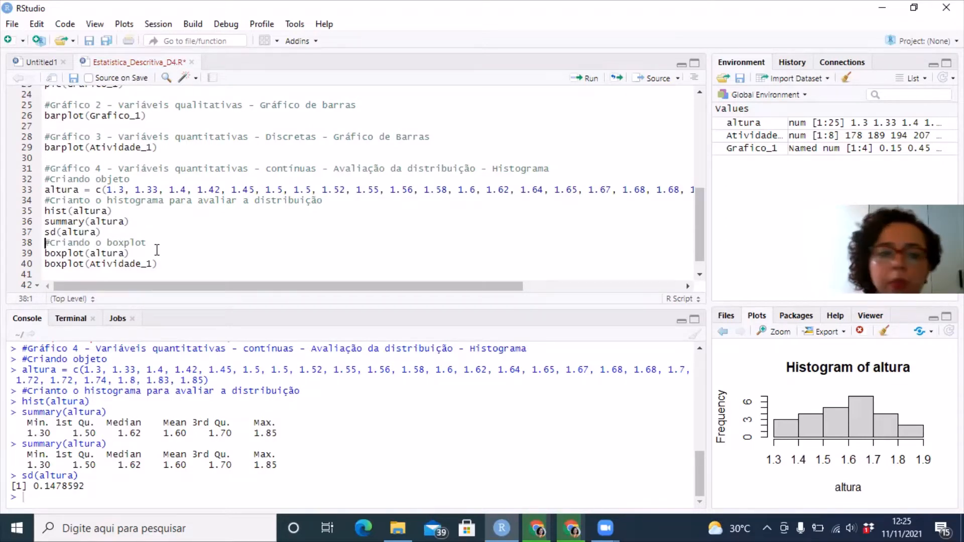
Run boxplot(altura) to draw the boxplot of the heights, and view the plot in an enlarged window
key(Down)
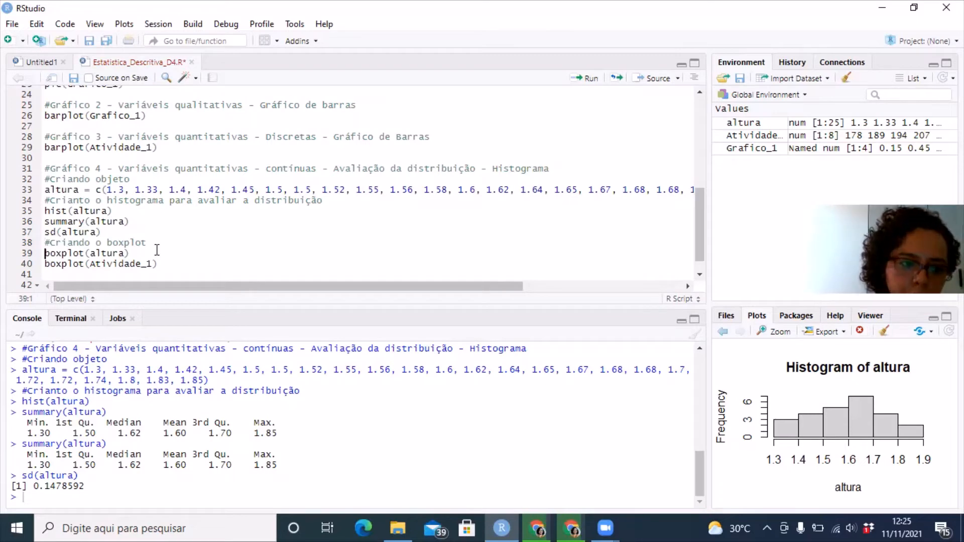
key(ctrl+Return)
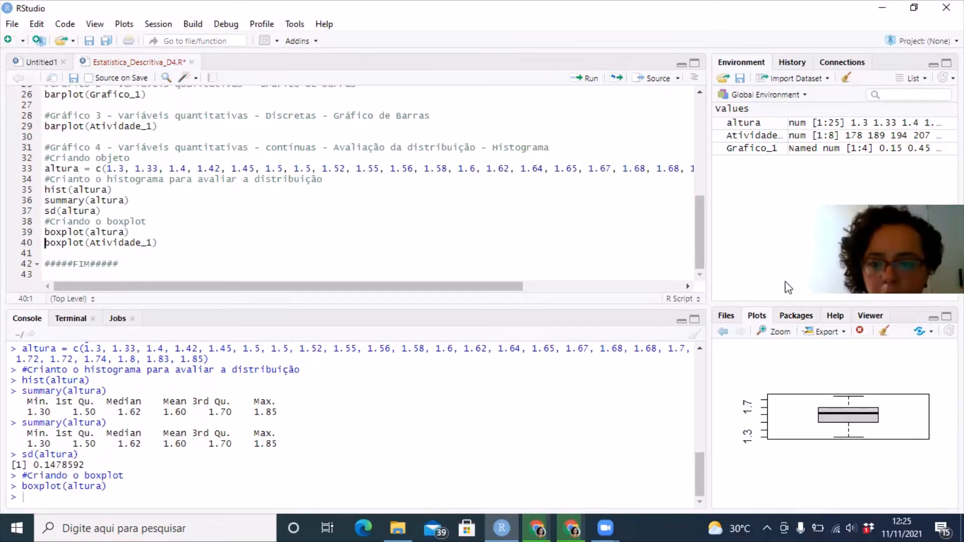
click(769, 333)
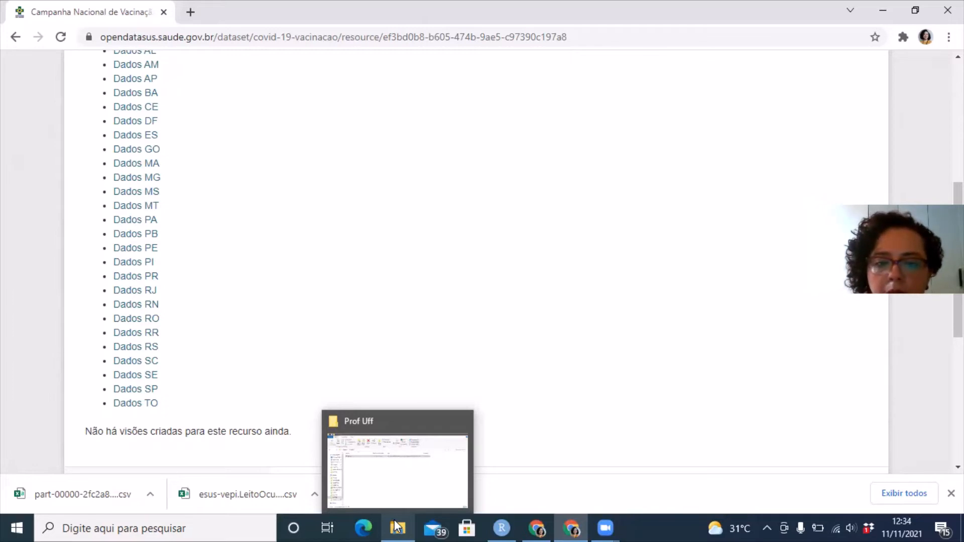
Switch to File Explorer, select the full path of the Prof Uff folder containing banco, and return to RStudio
click(396, 526)
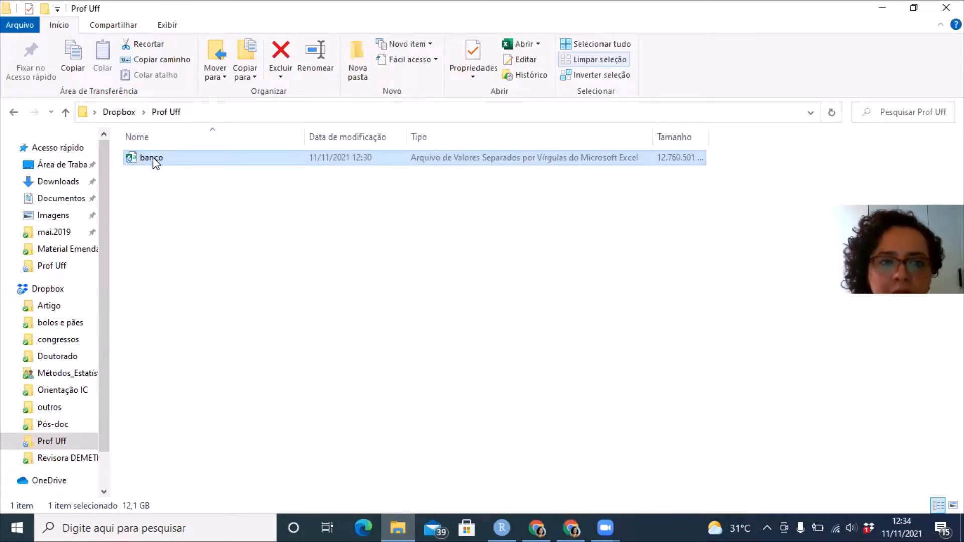
click(189, 115)
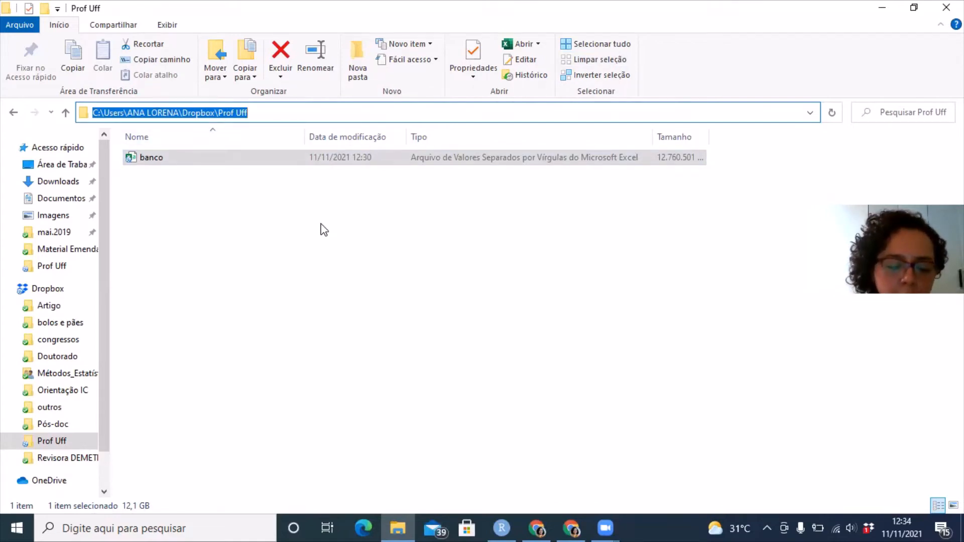
click(496, 526)
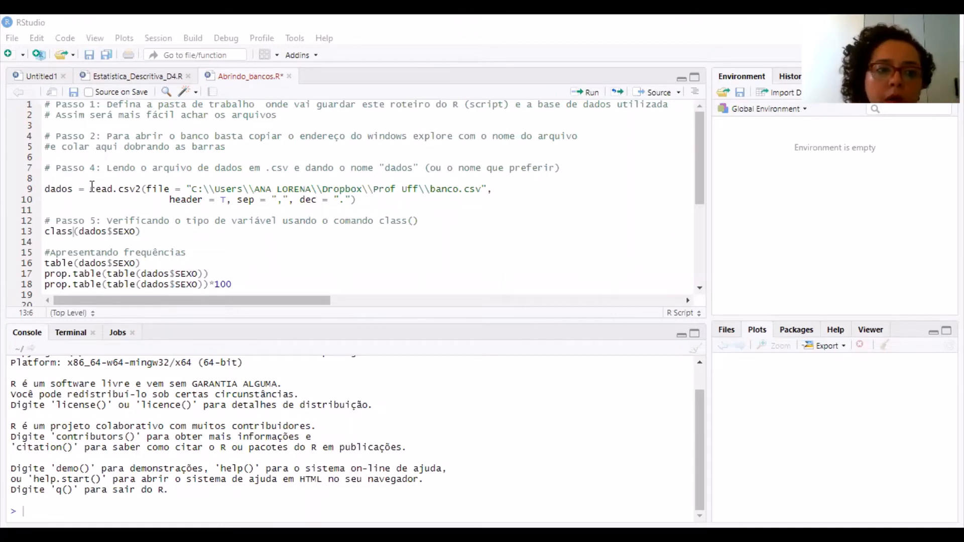
Highlight read.csv2 in the dados line, and reduce the first three double backslashes in the banco.csv path to single ones
drag(90, 187, 143, 189)
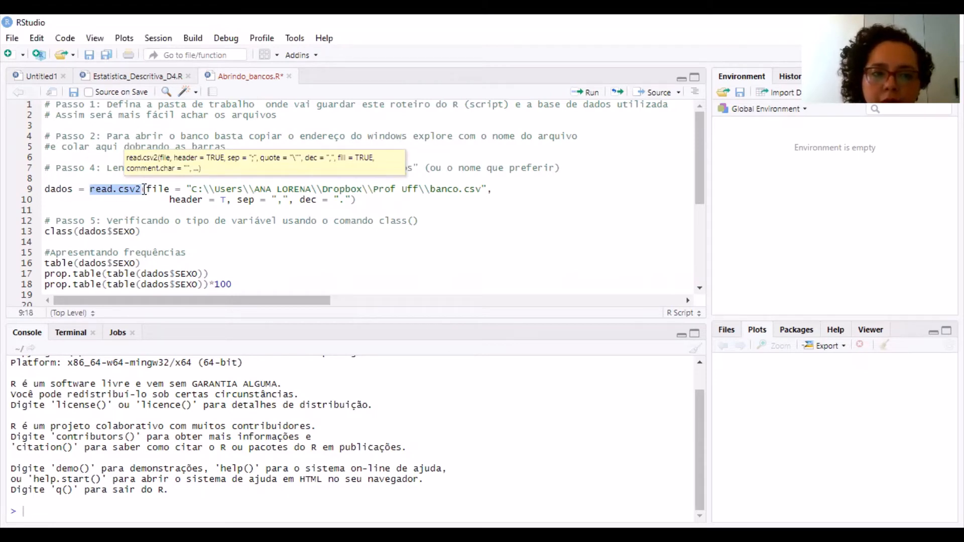
click(209, 191)
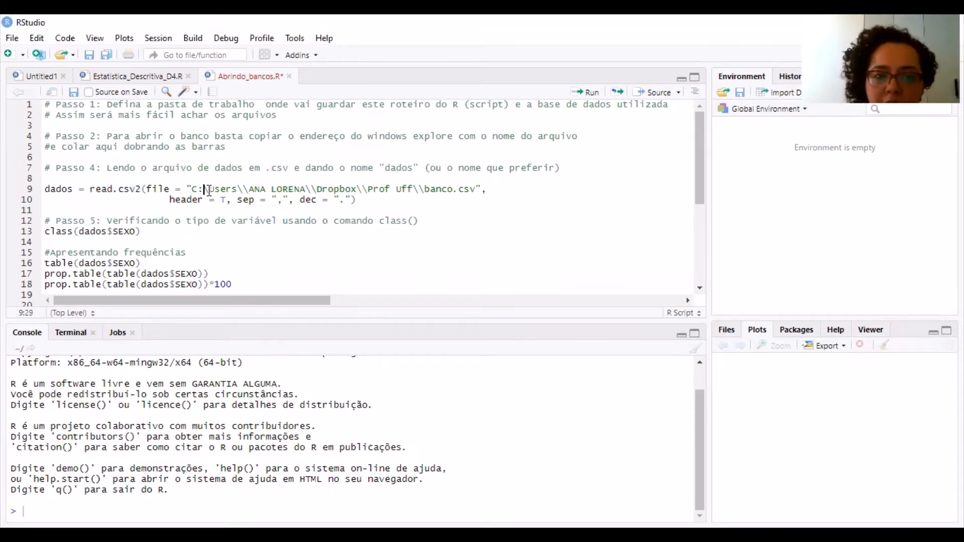
key(Delete)
click(242, 190)
key(Delete)
click(305, 189)
key(Delete)
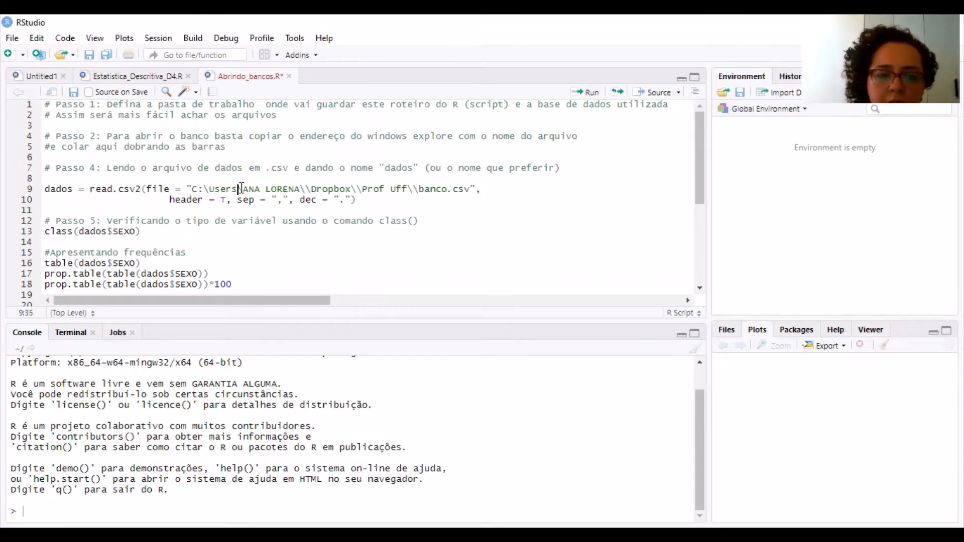
key(BackSpace)
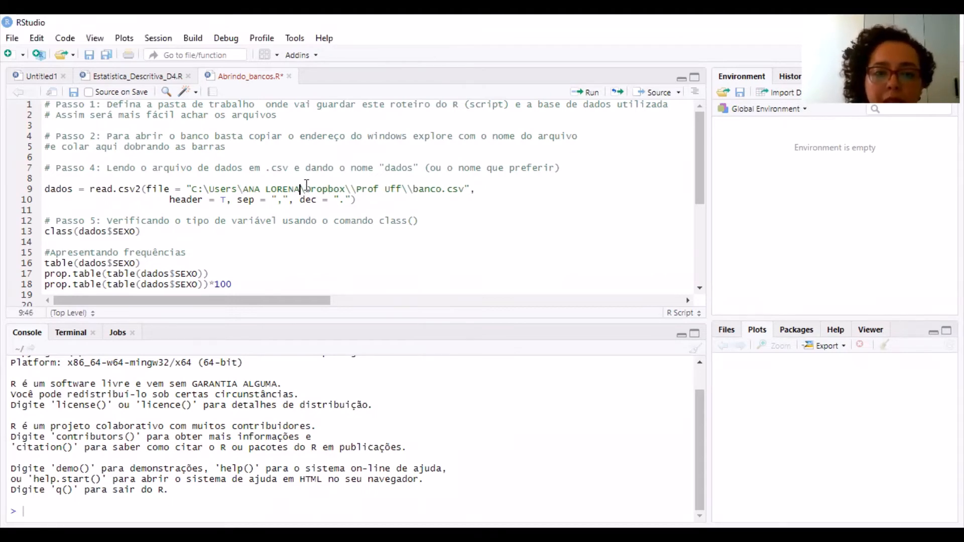
Restore the three removed backslashes in the banco.csv path and highlight the dados line up to the file name
click(307, 189)
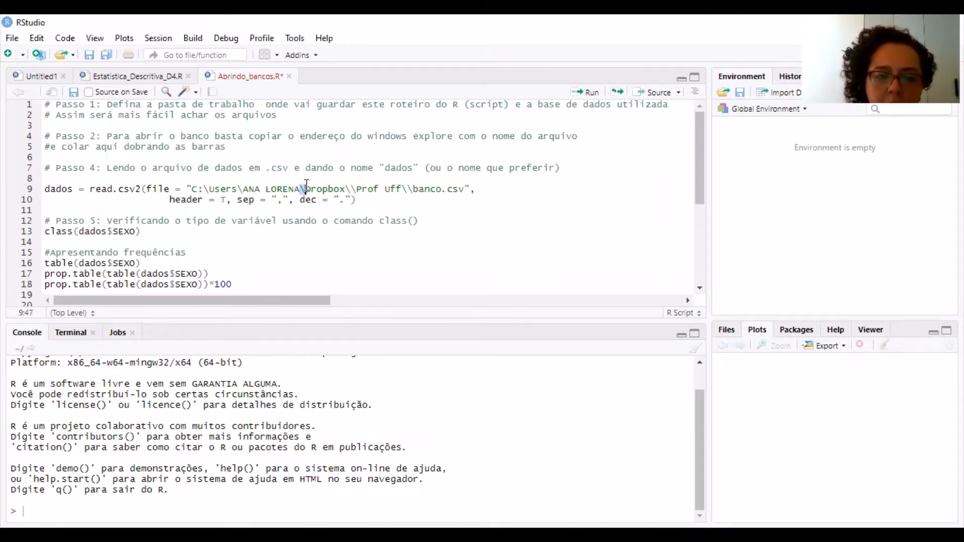
text(\)
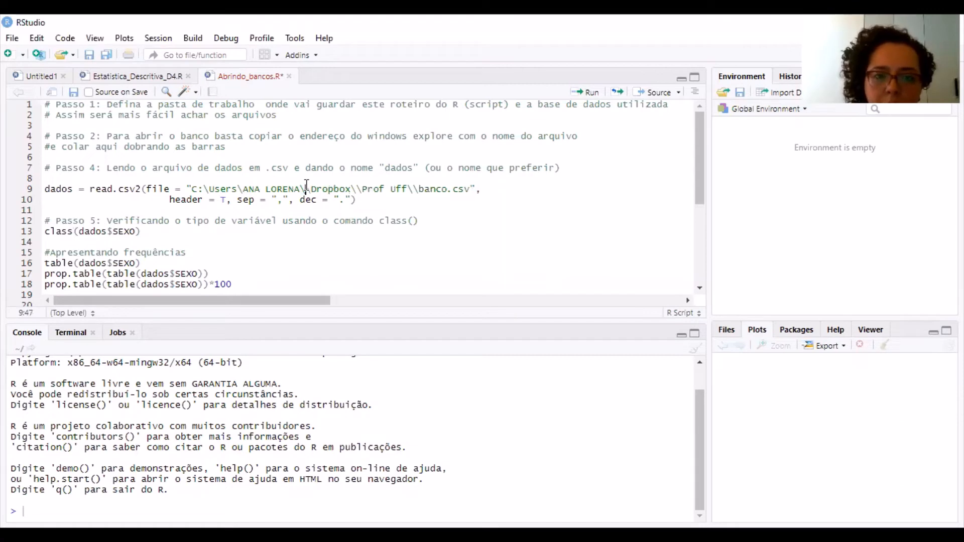
key(Left)
key(Left)
key(Left)
key(Left)
key(Left)
key(Left)
key(Left)
key(Left)
key(Left)
key(Left)
key(Left)
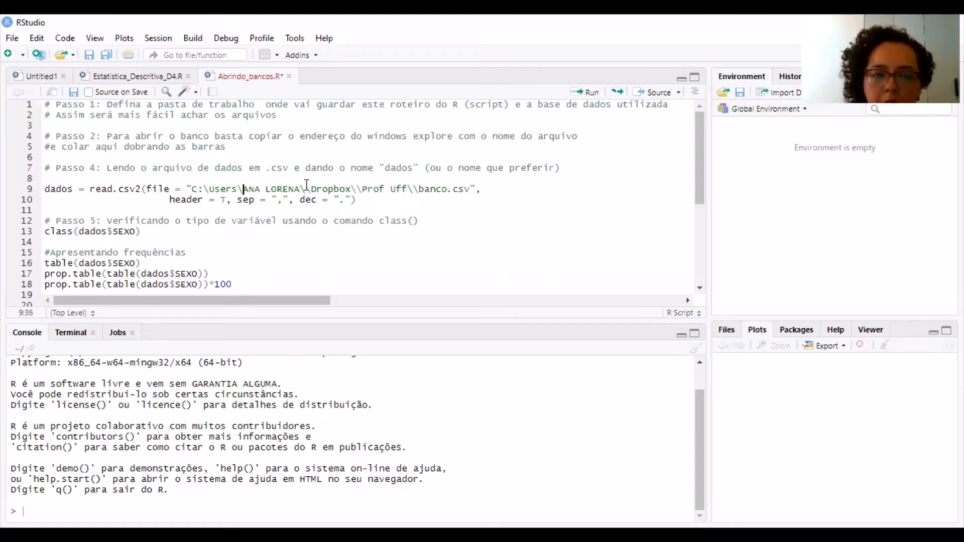
text(\)
key(Left)
key(Left)
key(Left)
key(Left)
key(Left)
key(Left)
key(Left)
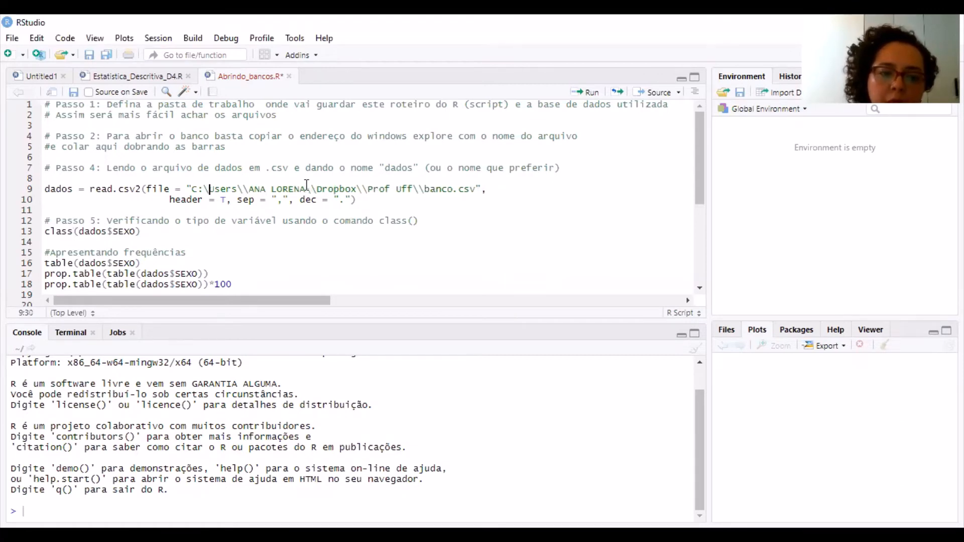
text(\)
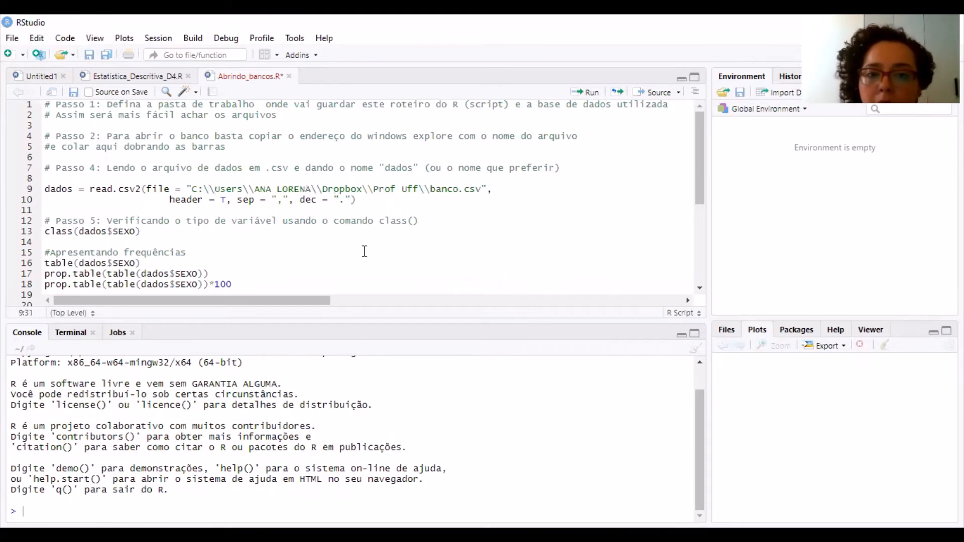
drag(438, 179, 442, 185)
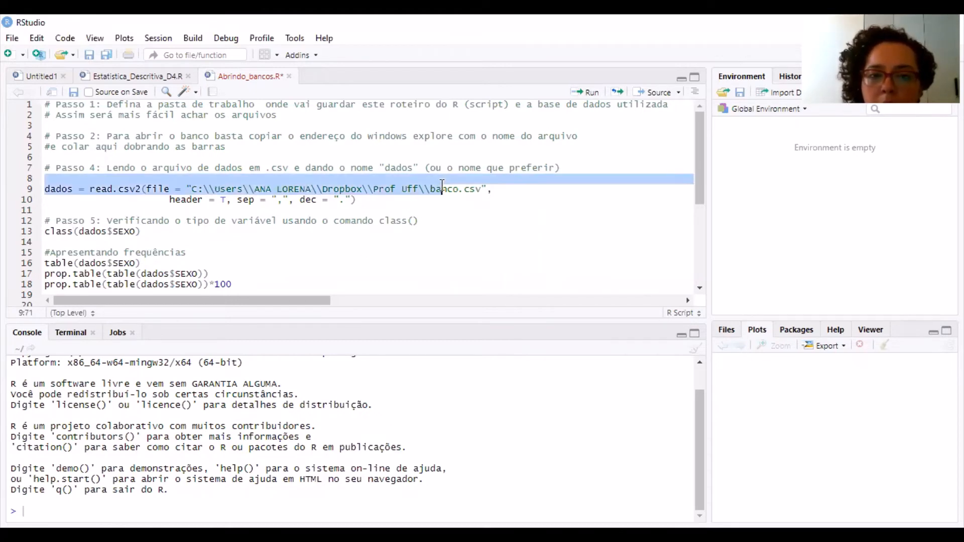
Highlight banco.csv in the file path and try to read the file into dados with header = T, sep = "," and dec = "."
click(445, 188)
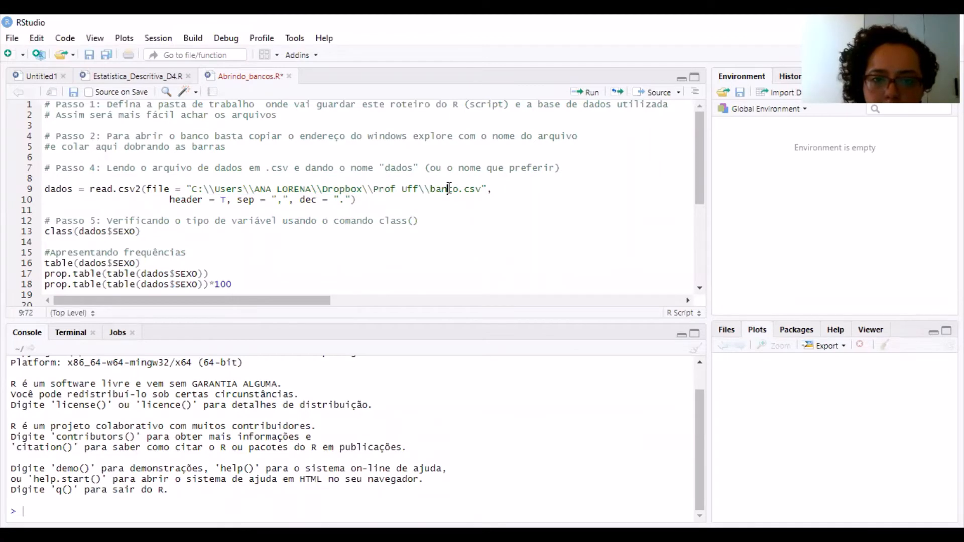
double_click(448, 188)
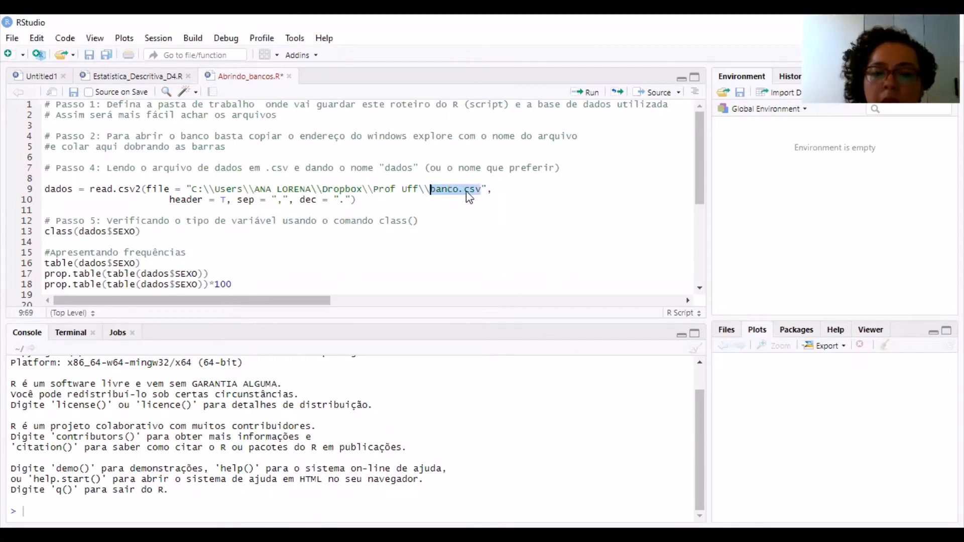
double_click(468, 191)
click(467, 191)
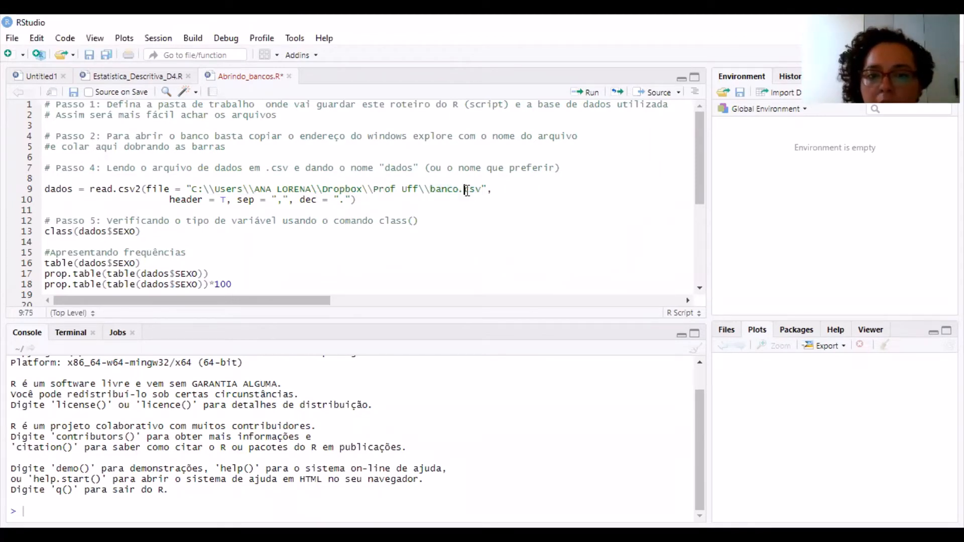
key(Left)
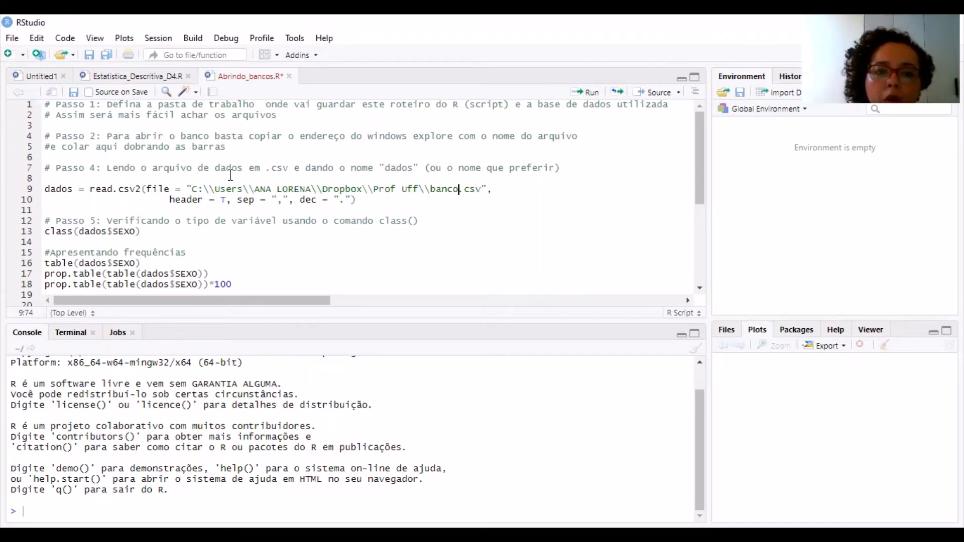
click(588, 93)
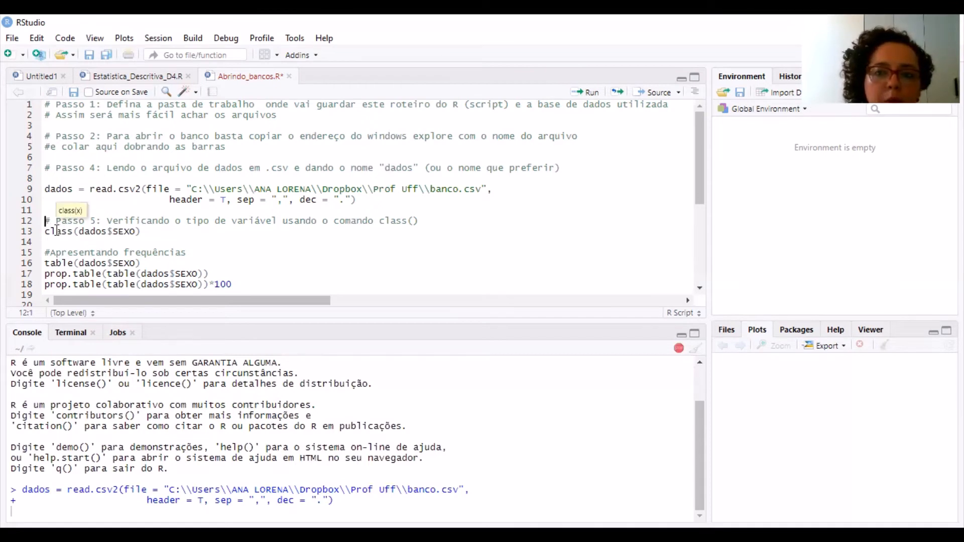
Highlight the class command and its dados argument in the class(dados$SEXO) line, and place the cursor around the $ sign
drag(45, 232, 73, 232)
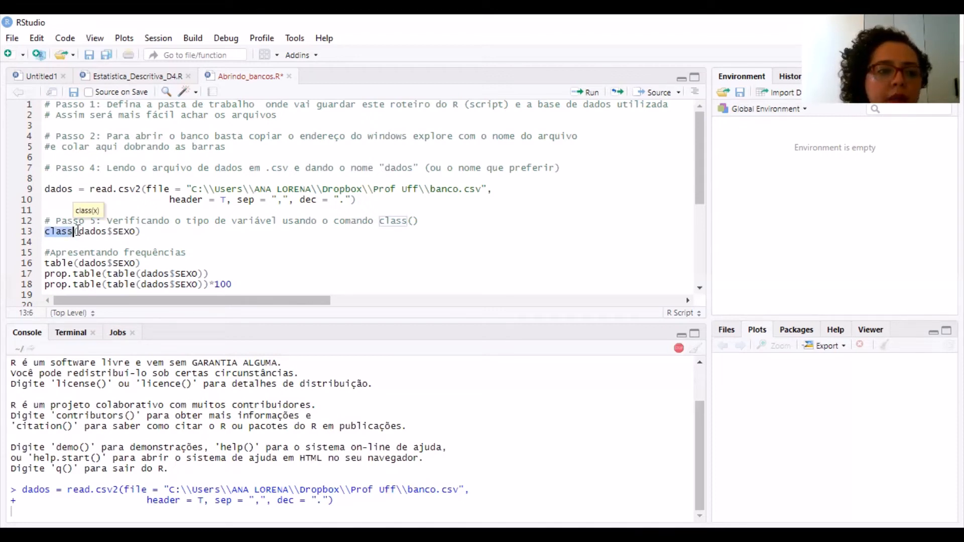
drag(79, 231, 107, 231)
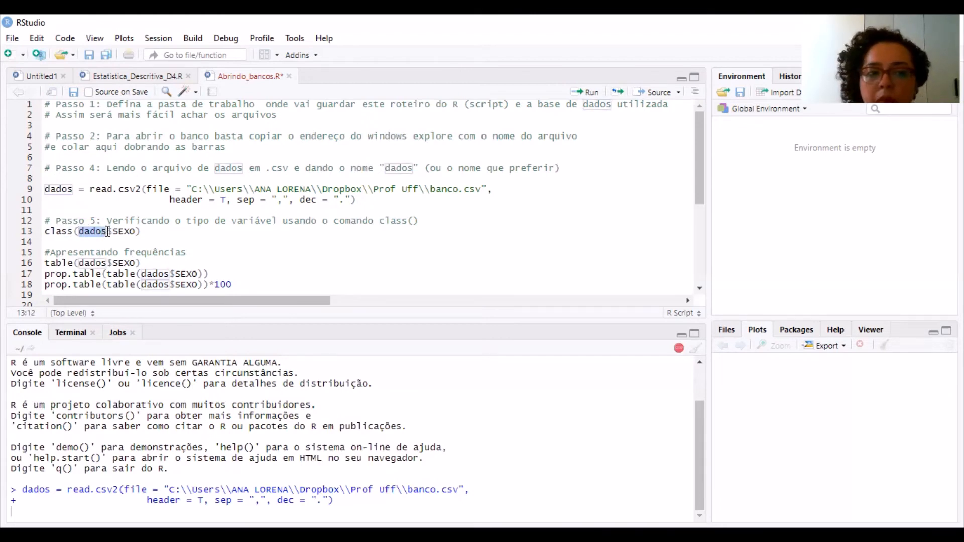
click(107, 232)
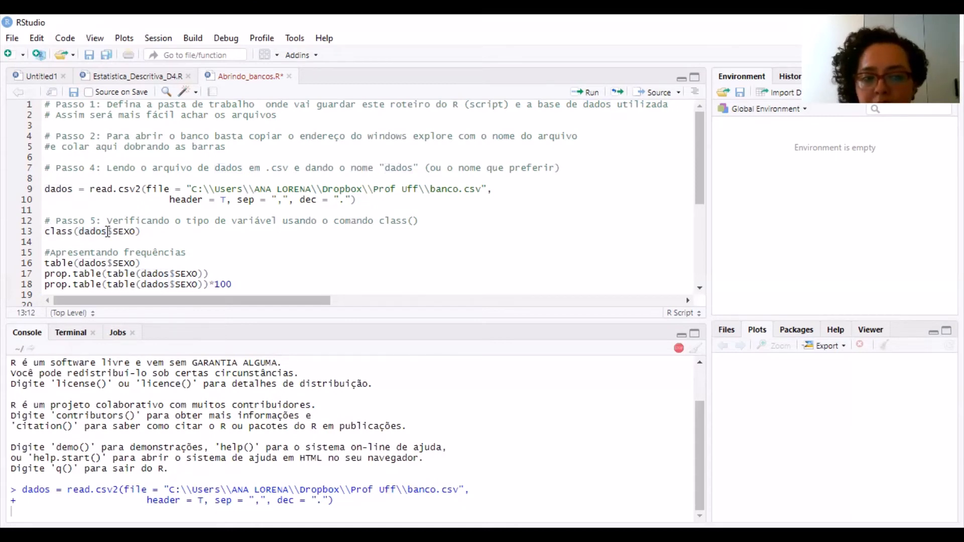
click(109, 232)
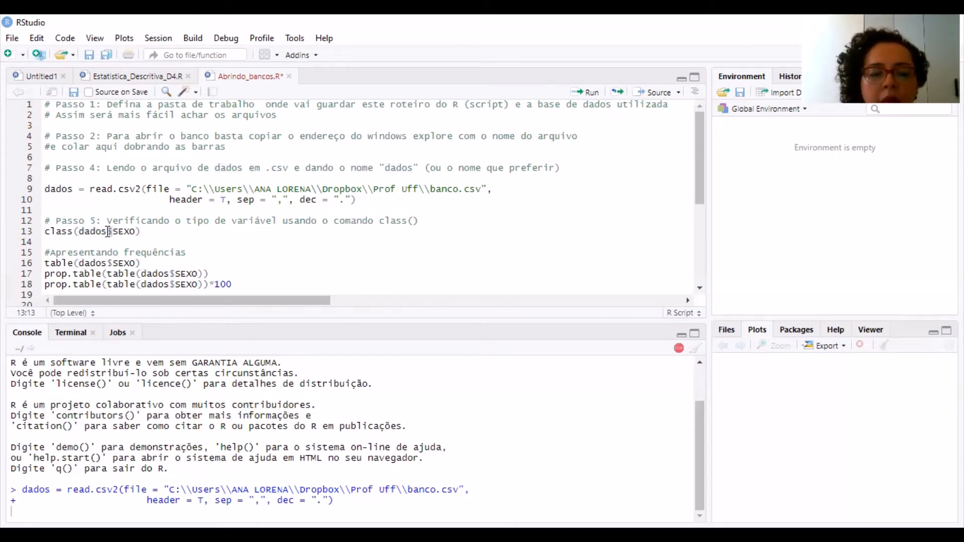
click(107, 232)
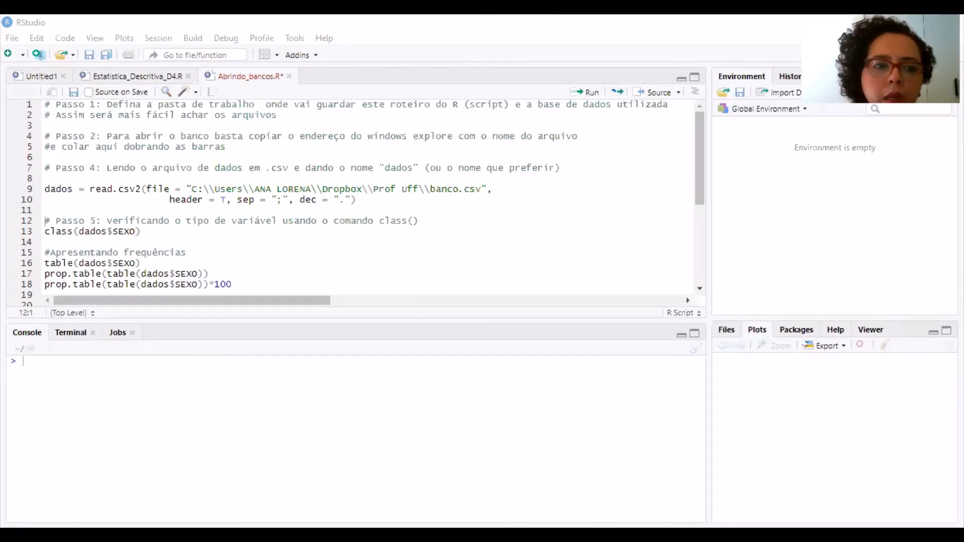
Run the read.csv2 command to read banco.csv into dados with header = T, sep = ";" and dec = ".", and highlight the console prompt
click(265, 188)
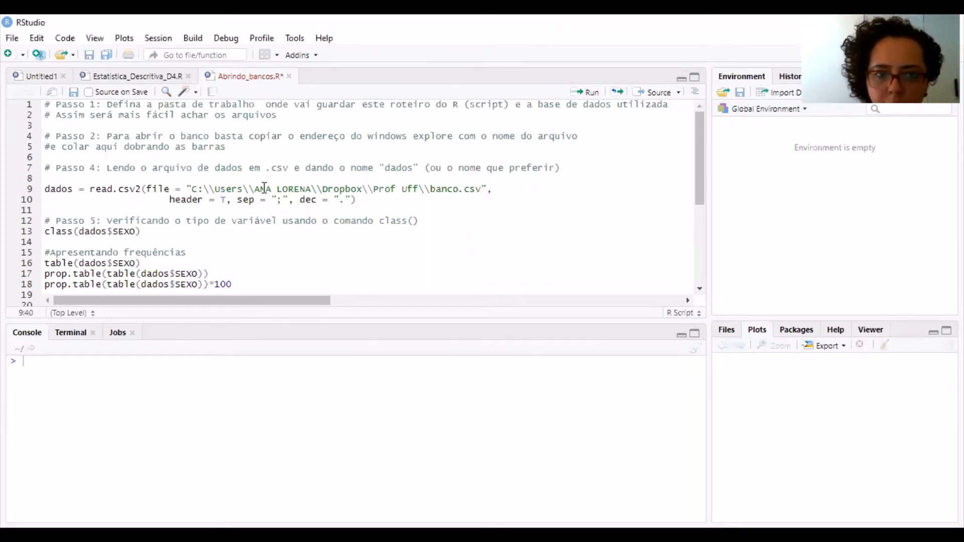
key(ctrl+Return)
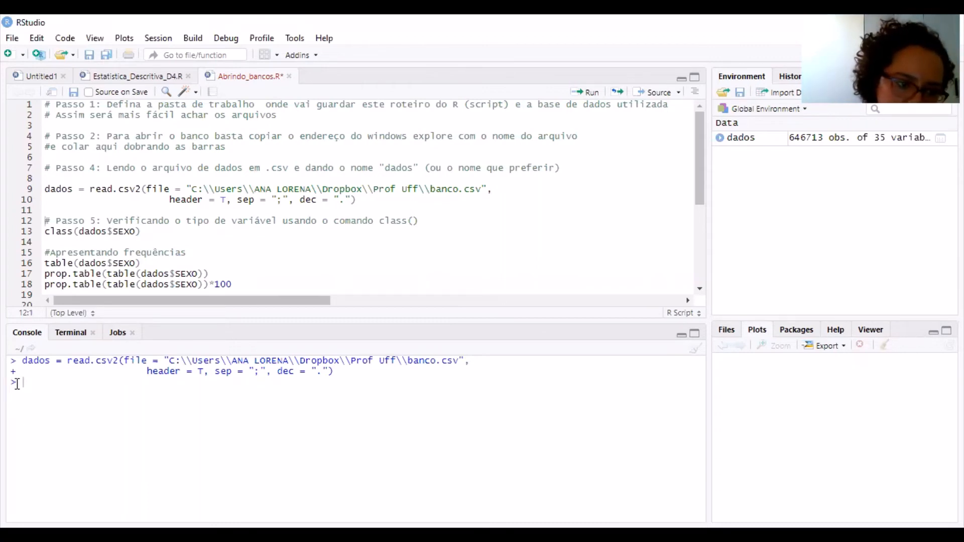
drag(17, 384, 12, 384)
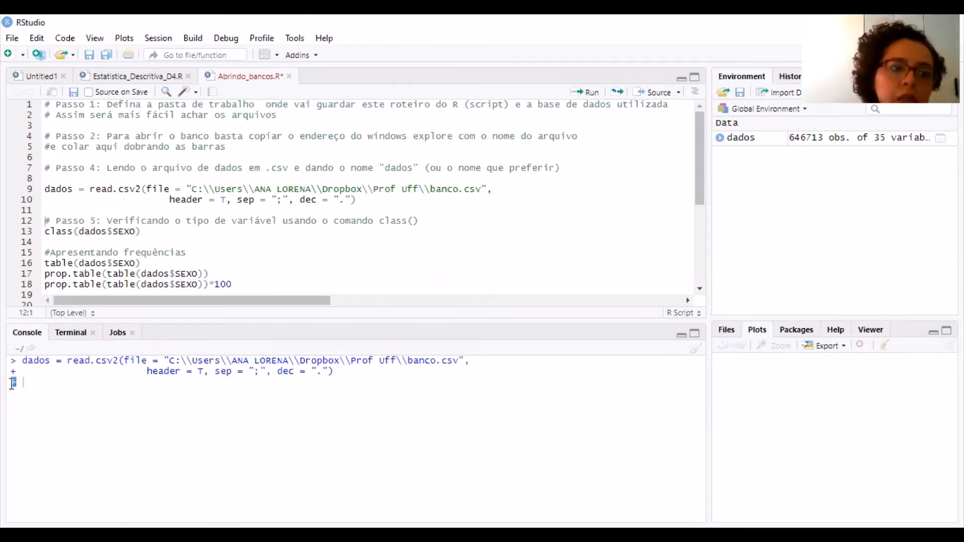
click(12, 384)
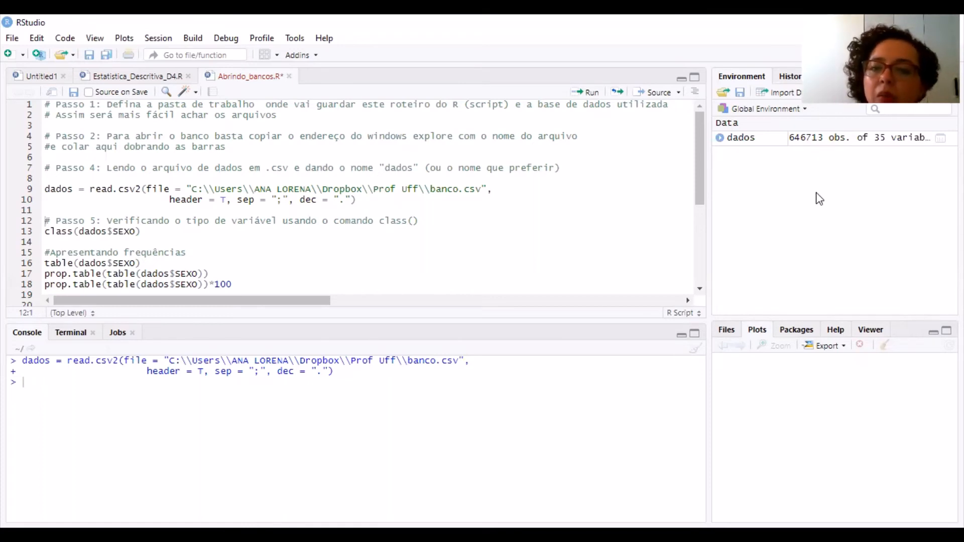
Open the dados data frame as a table and examine its columns from document_id across to the vaccine batch and manufacturer fields
click(817, 142)
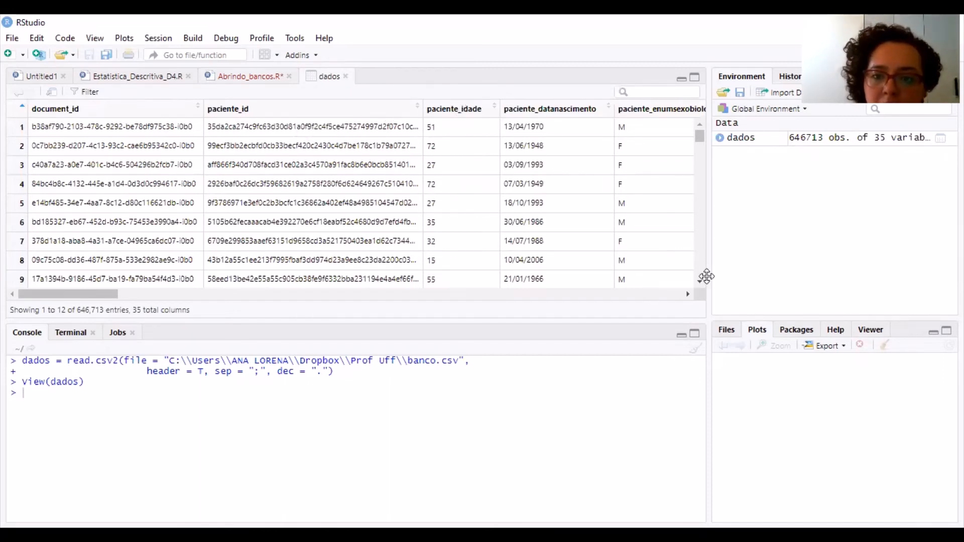
click(688, 295)
click(688, 296)
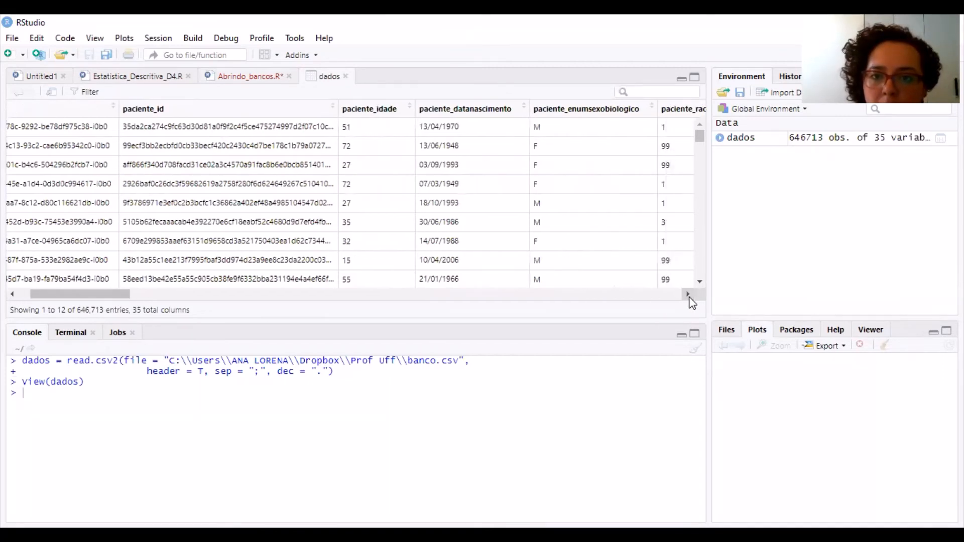
click(688, 294)
click(688, 295)
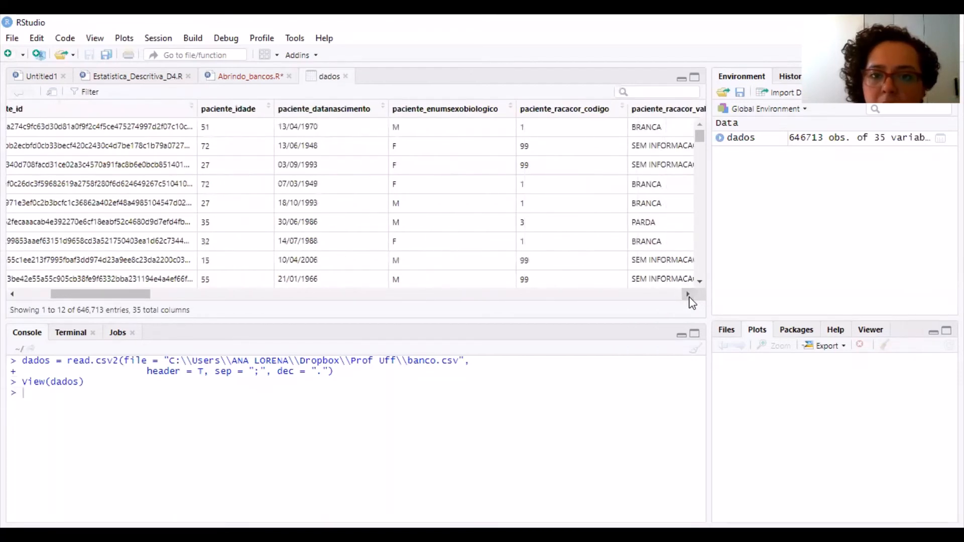
click(689, 295)
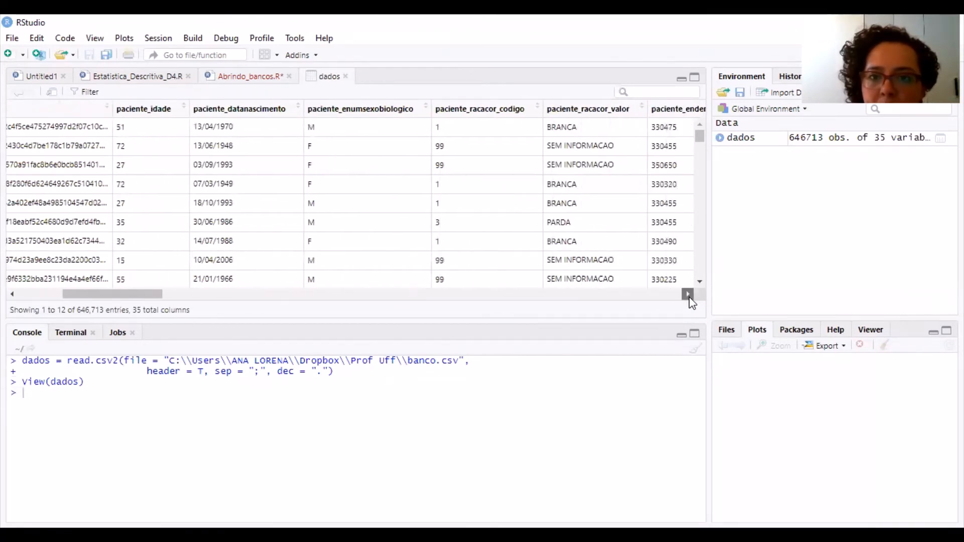
click(688, 296)
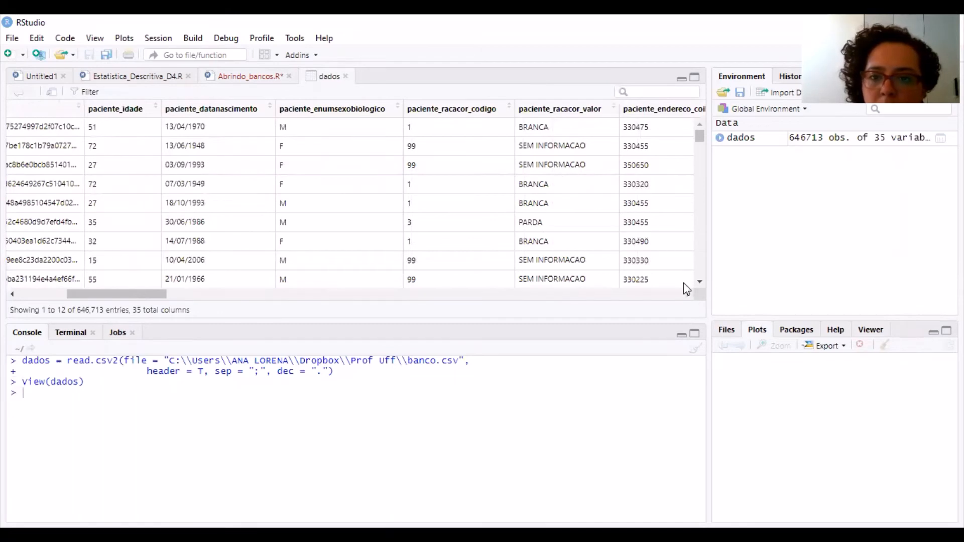
click(688, 295)
click(688, 294)
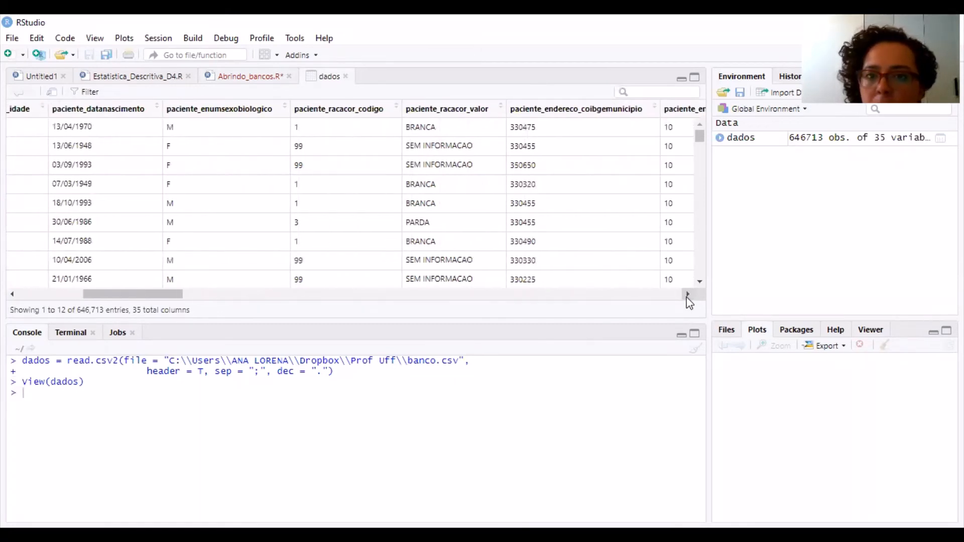
click(688, 295)
click(688, 295)
click(688, 294)
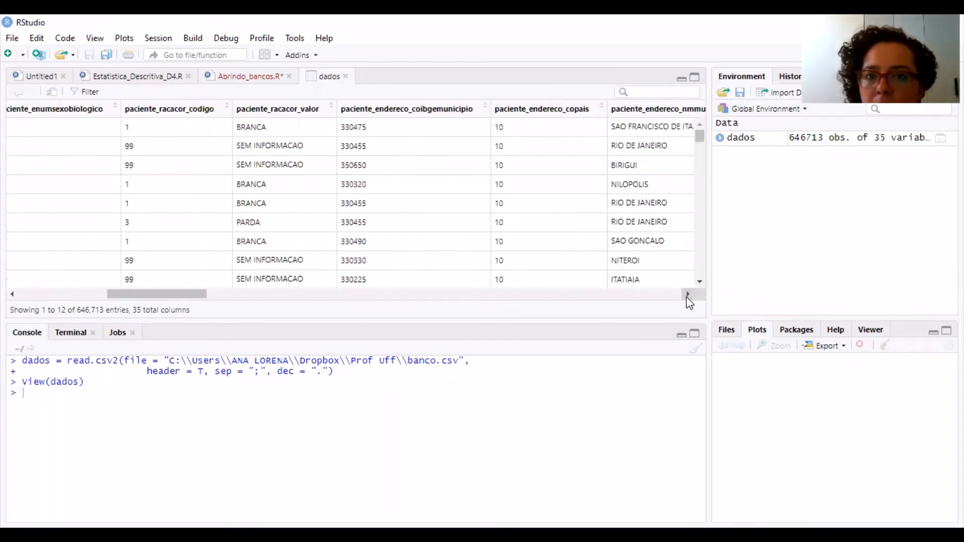
click(688, 295)
click(688, 295)
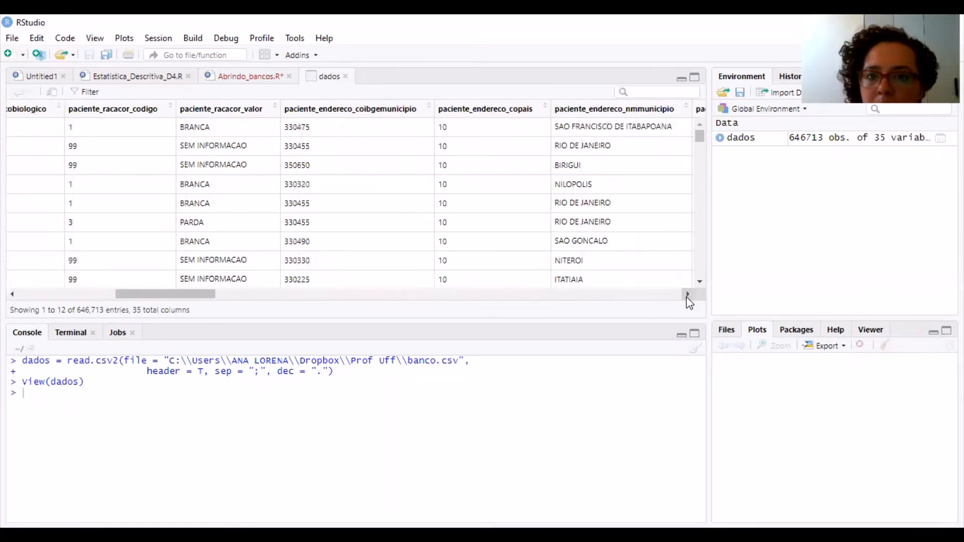
click(688, 295)
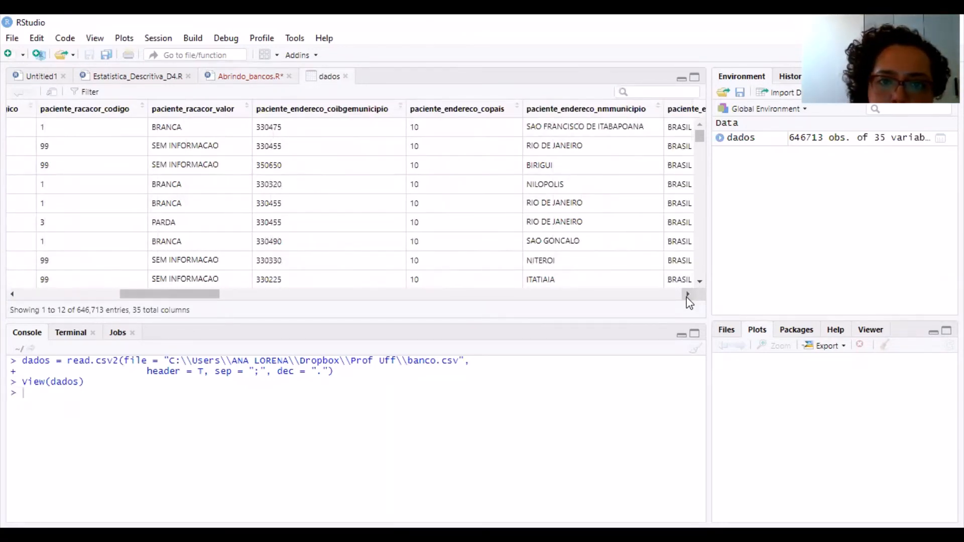
click(688, 295)
click(688, 295)
click(688, 294)
click(687, 294)
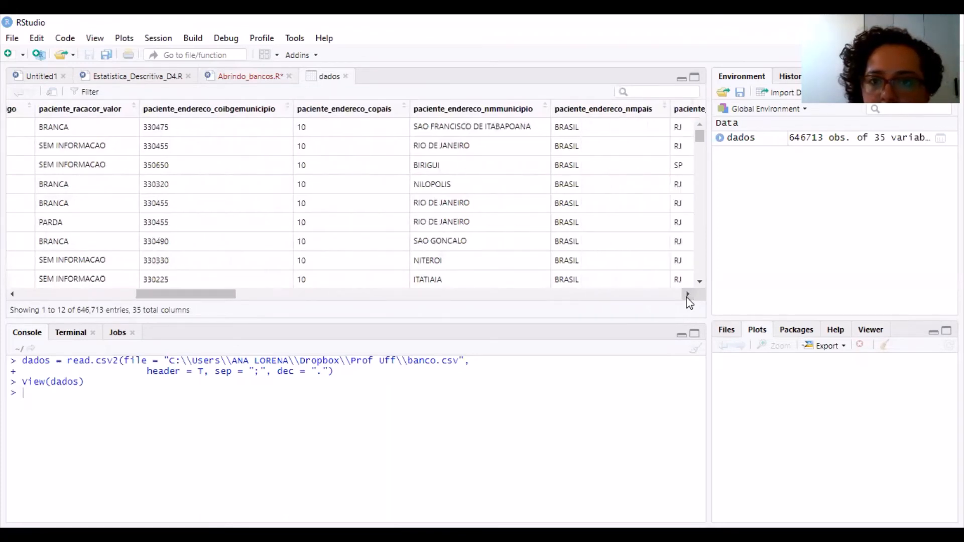
click(688, 295)
click(688, 295)
click(688, 295)
click(687, 295)
click(688, 295)
click(688, 295)
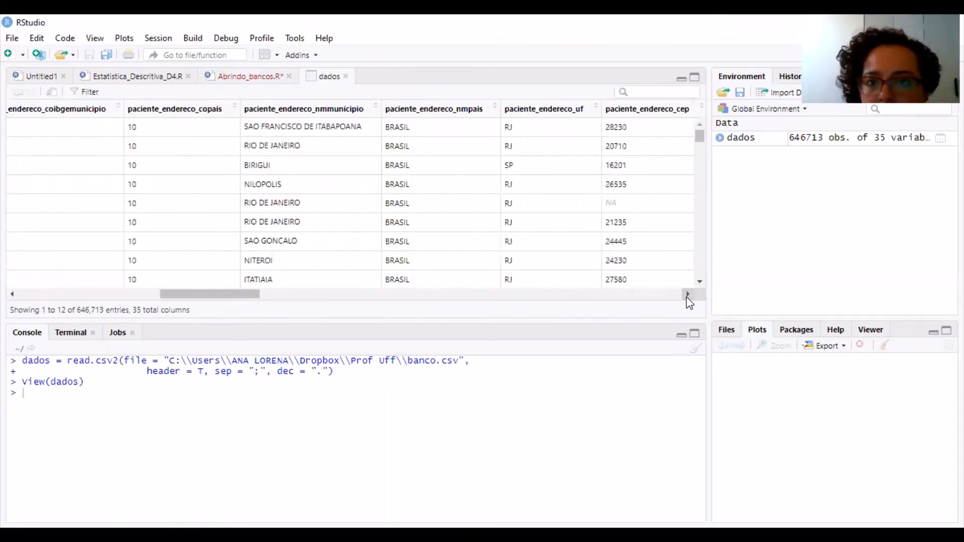
click(688, 295)
click(688, 295)
click(688, 295)
click(688, 294)
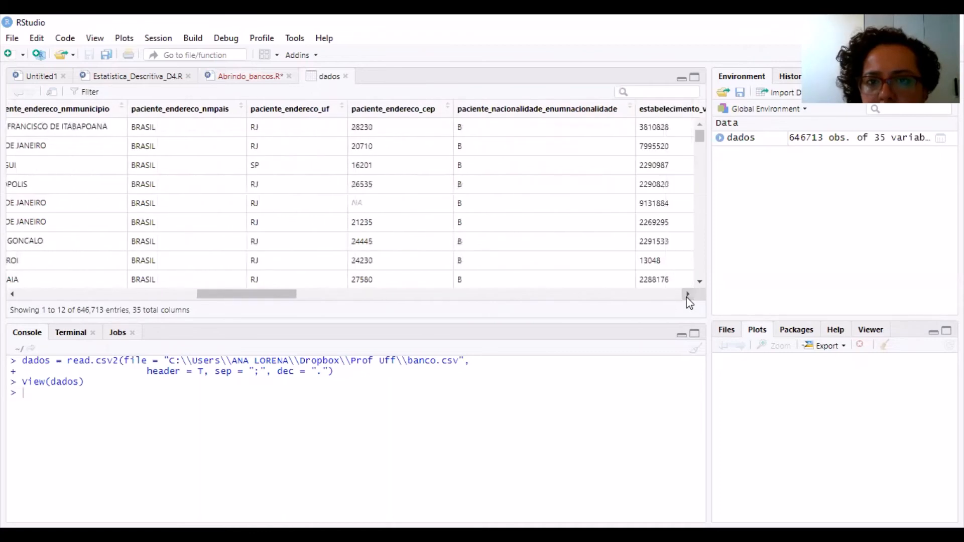
click(688, 295)
click(688, 295)
click(688, 295)
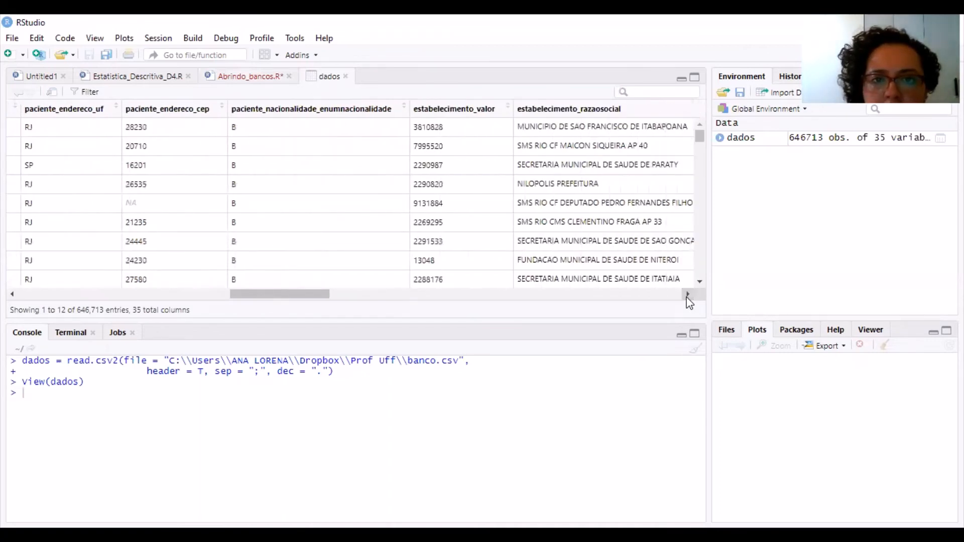
click(688, 294)
click(688, 294)
click(688, 295)
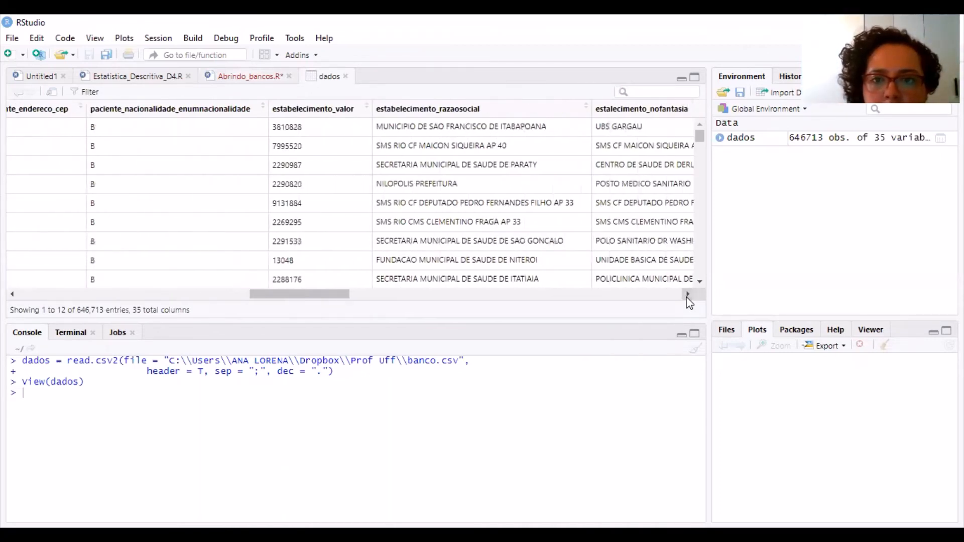
click(688, 295)
click(688, 294)
click(688, 295)
click(687, 295)
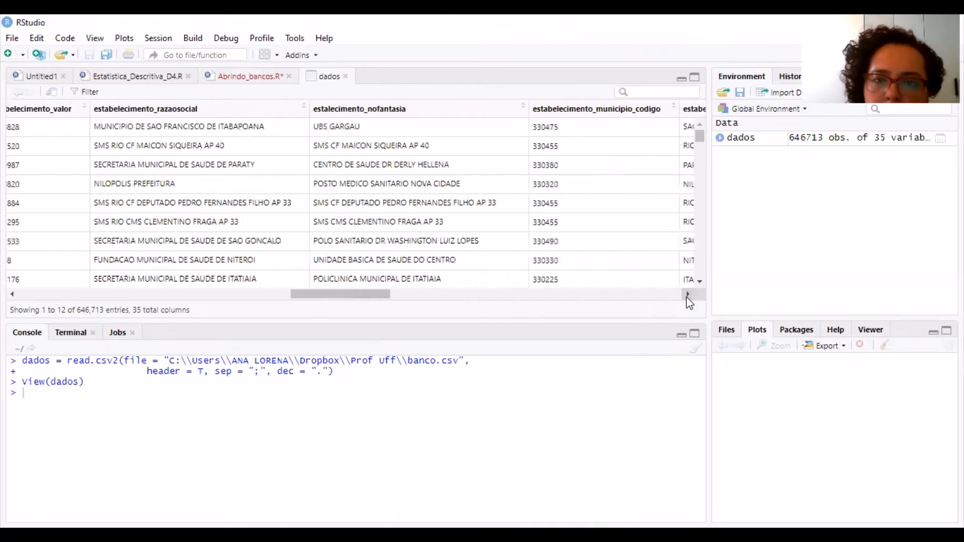
click(688, 294)
click(688, 295)
click(688, 294)
click(687, 295)
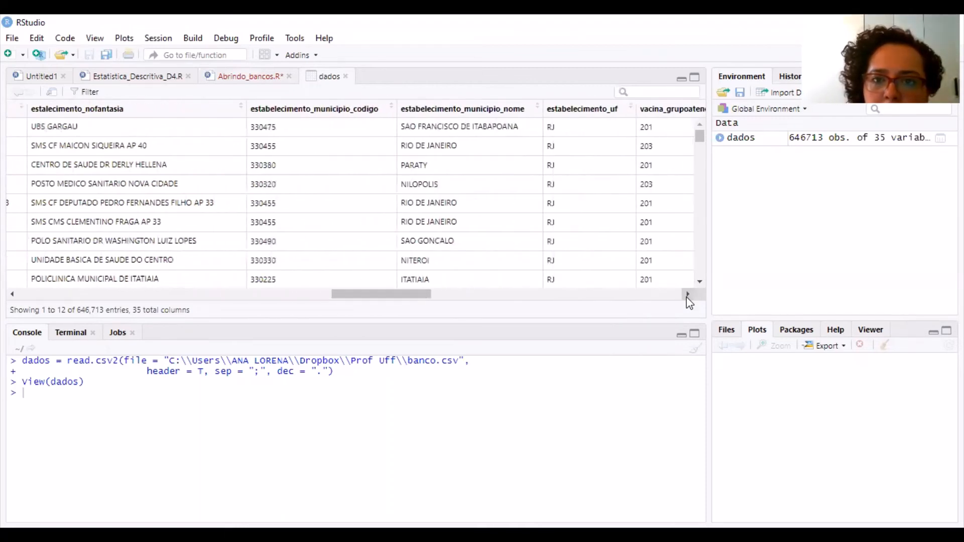
click(687, 294)
click(688, 295)
click(688, 294)
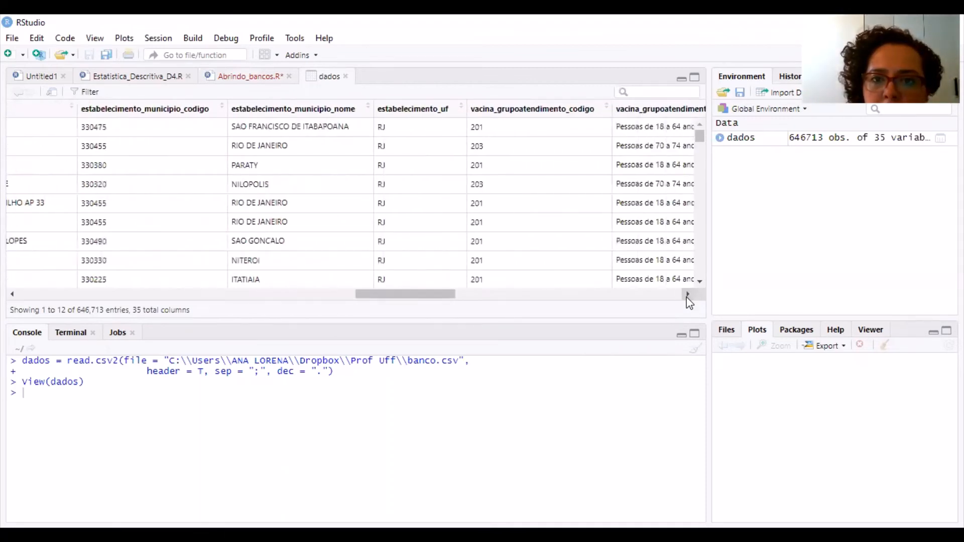
click(688, 295)
click(688, 294)
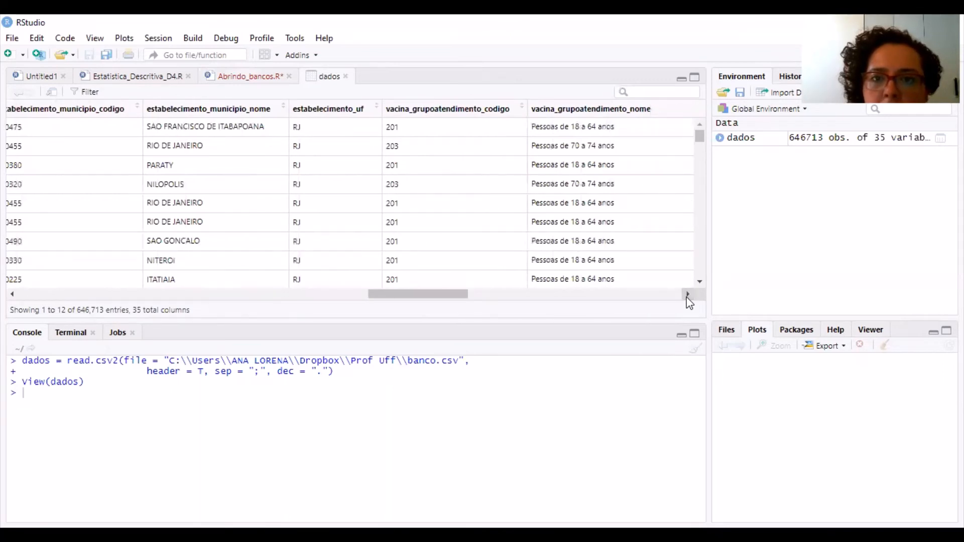
click(688, 294)
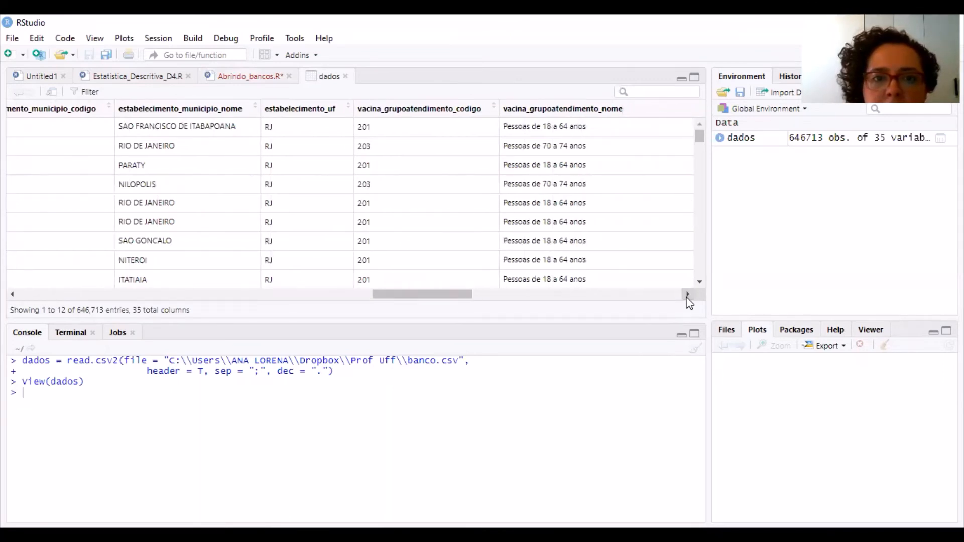
click(688, 295)
click(688, 295)
click(688, 295)
click(688, 295)
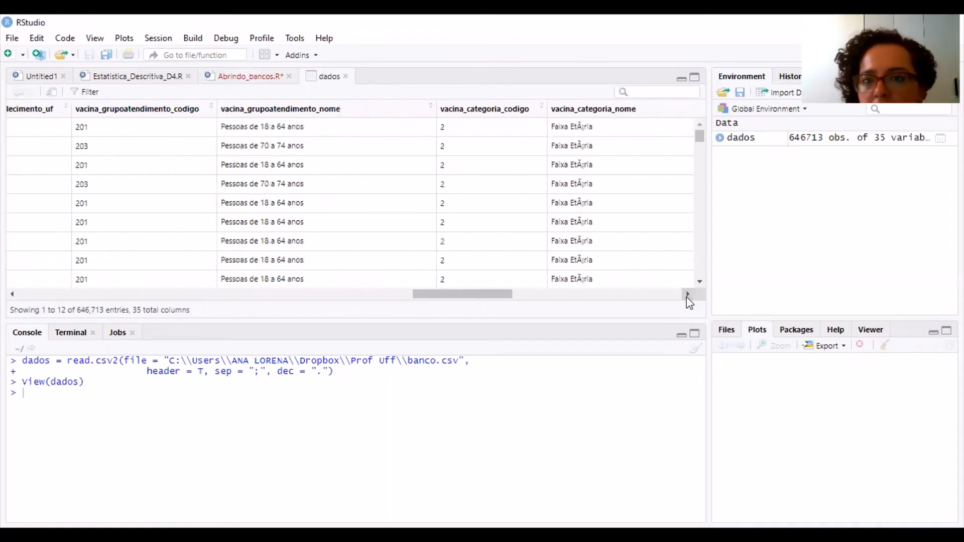
click(688, 294)
click(688, 295)
click(688, 295)
click(688, 295)
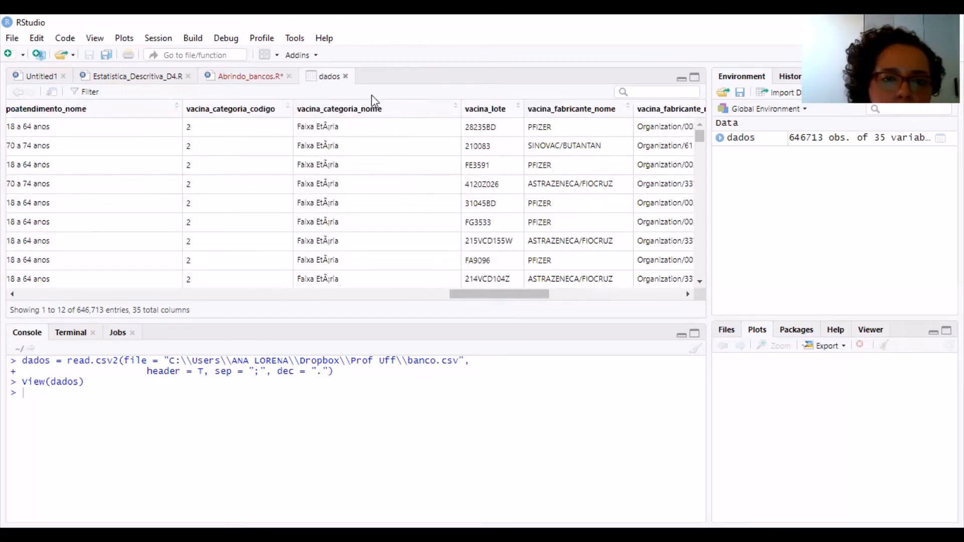
Close the dados table view and run the class(dados$SEXO) line in Abrindo_bancos.R
key(ctrl+w)
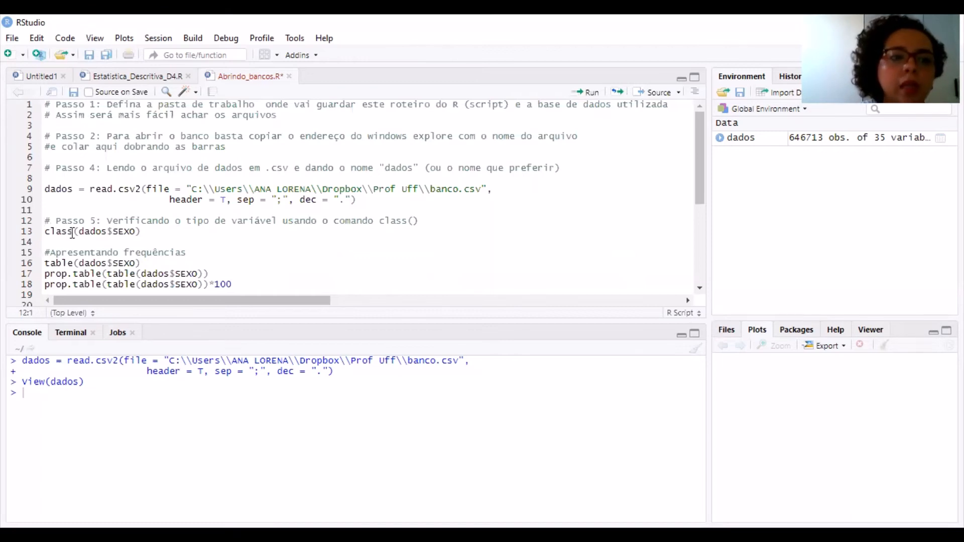
drag(72, 232, 43, 234)
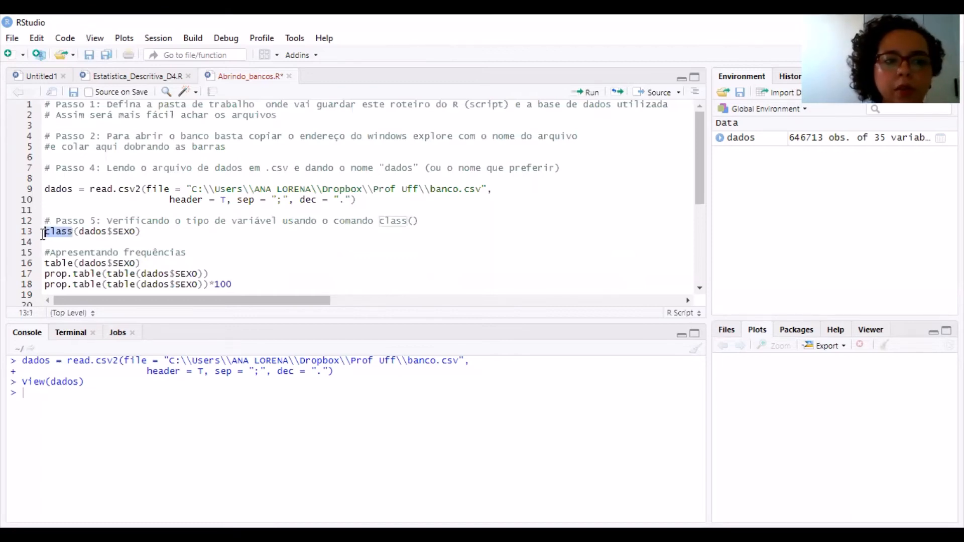
click(43, 232)
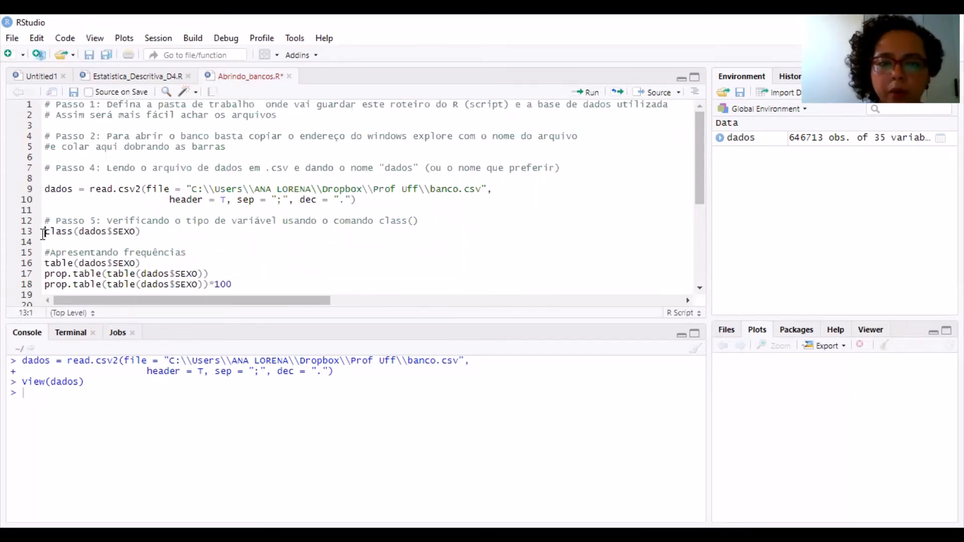
key(ctrl+Return)
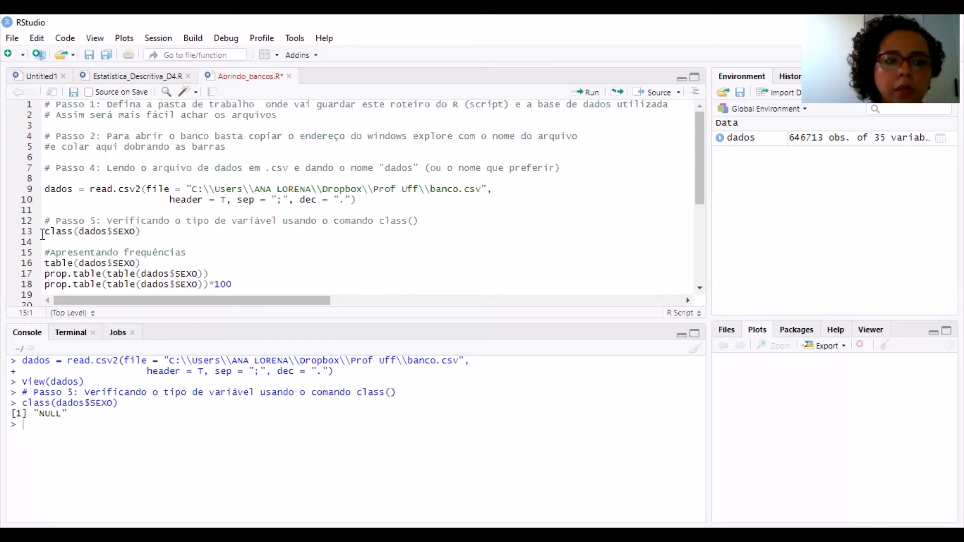
Replace SEXO with paciente_idade in the class() line under Passo 5 and run it to check the variable's type
double_click(120, 232)
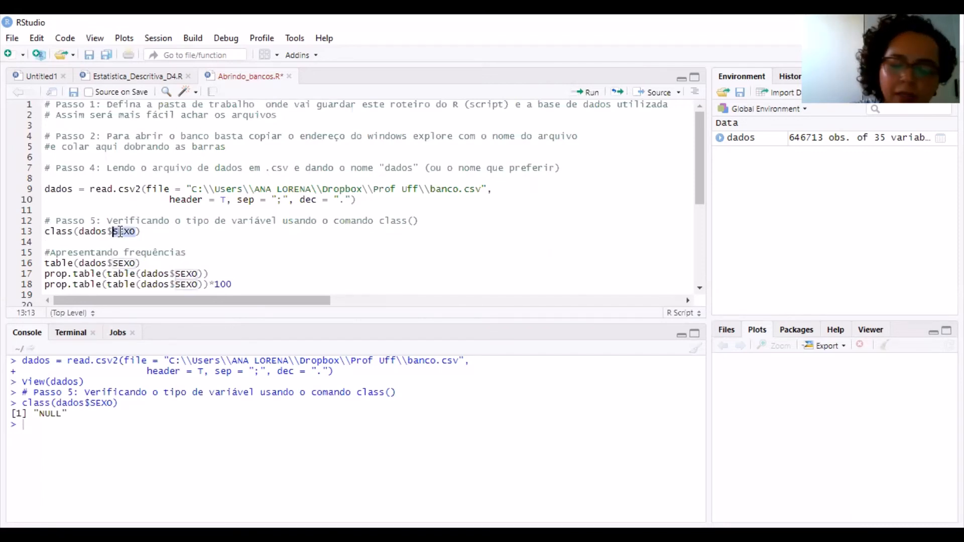
key(BackSpace)
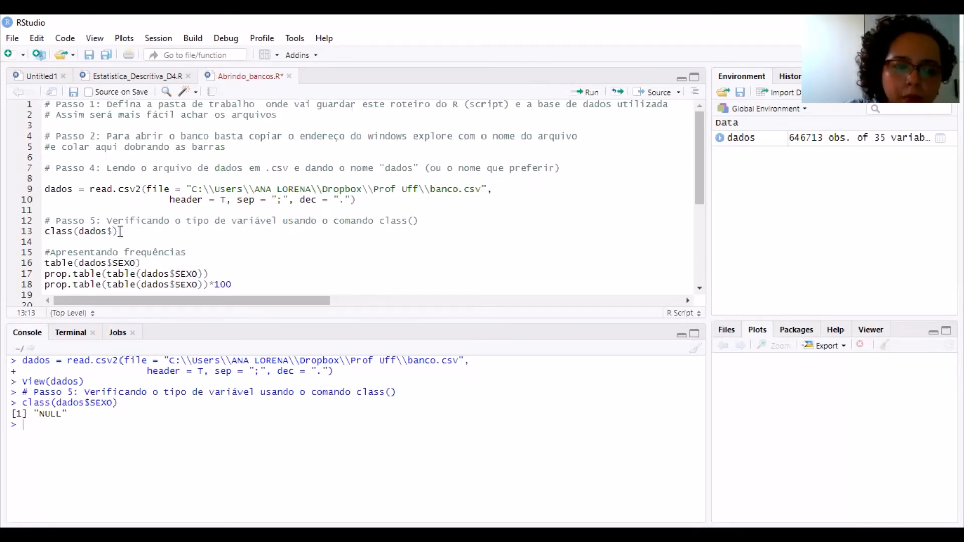
key(BackSpace)
text($)
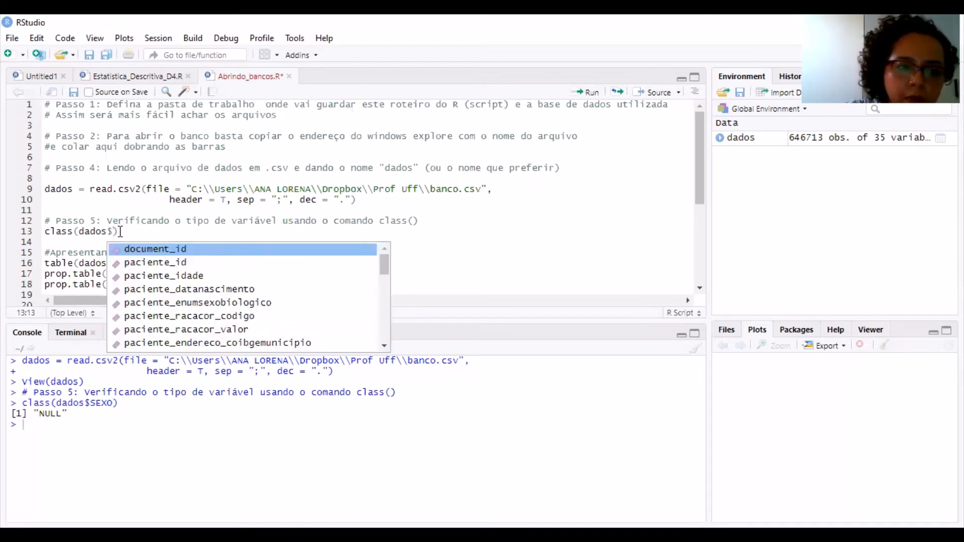
key(Down)
key(Down)
key(Down)
key(Down)
key(Down)
key(Down)
key(Down)
key(Down)
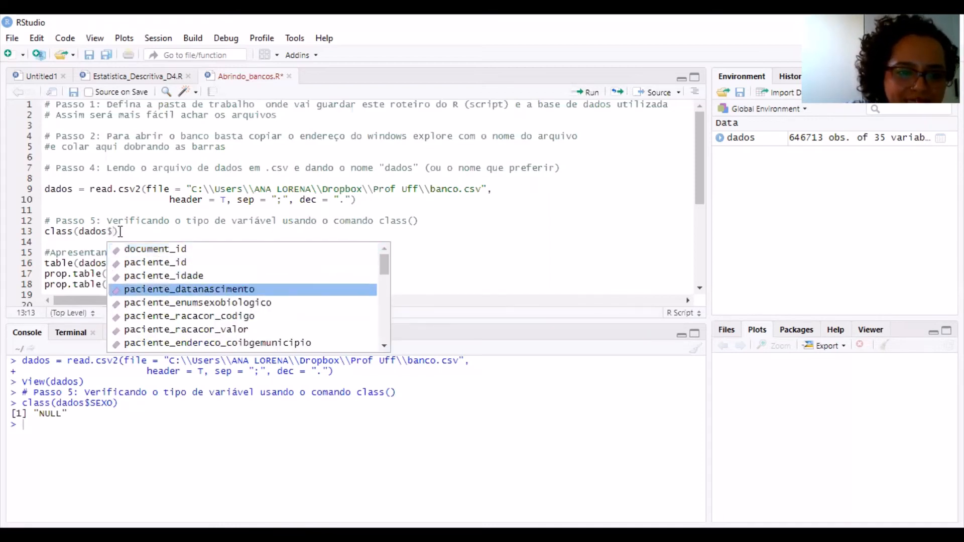
key(Down)
key(Down)
key(Down)
key(Down)
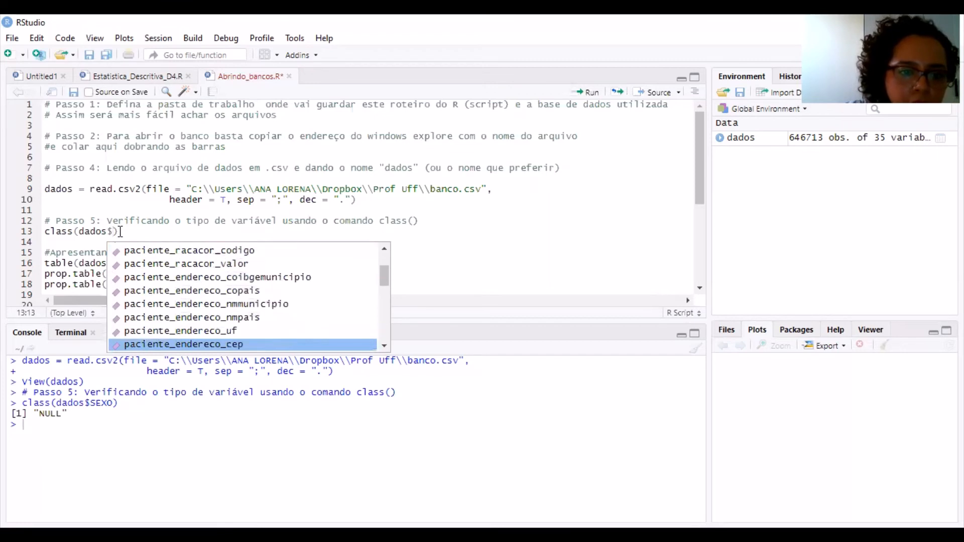
key(Up)
key(Up)
key(Up)
key(Up)
key(Up)
key(Up)
key(Up)
key(Up)
key(Up)
key(Up)
key(Up)
key(Up)
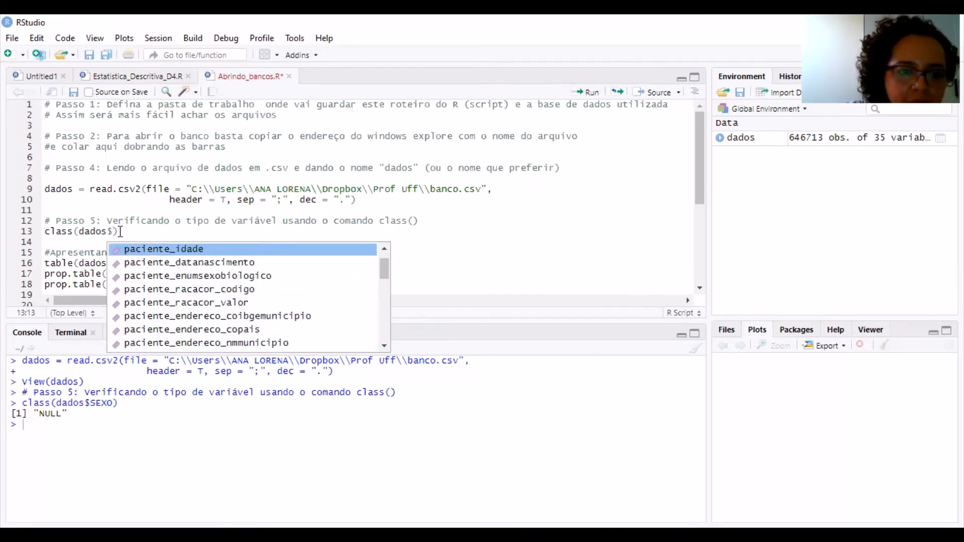
key(Down)
key(Down)
key(Return)
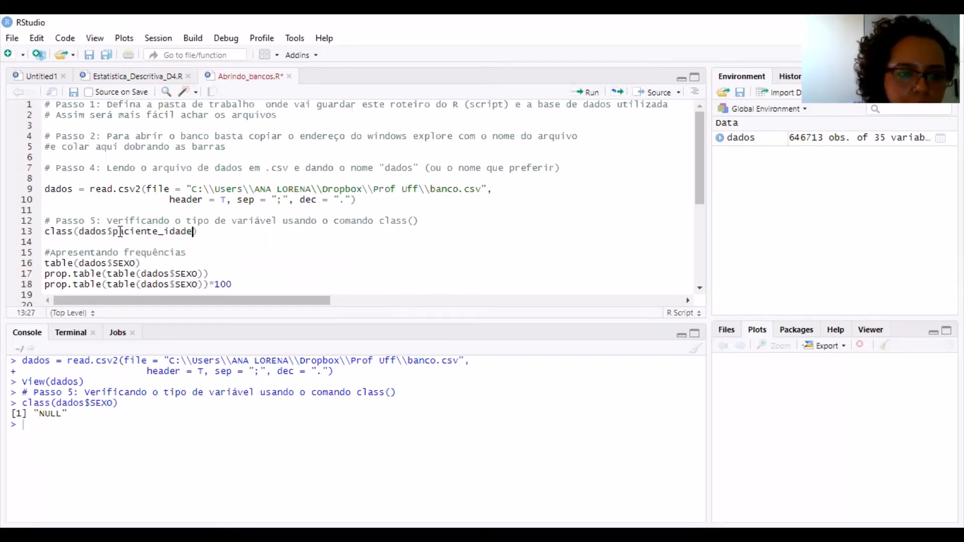
key(ctrl+Return)
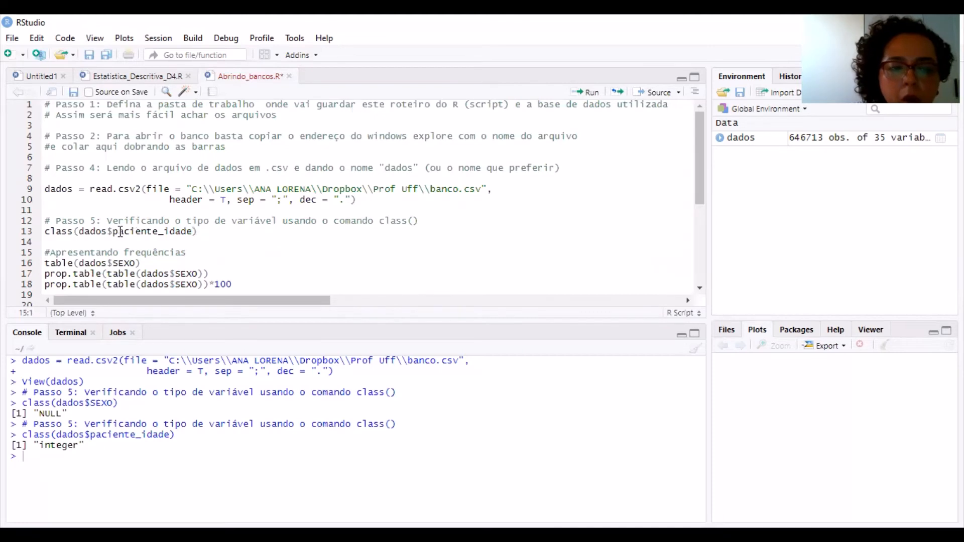
Change the variable in the class() line to paciente_enumsexobiologico and run it to check its type
double_click(120, 231)
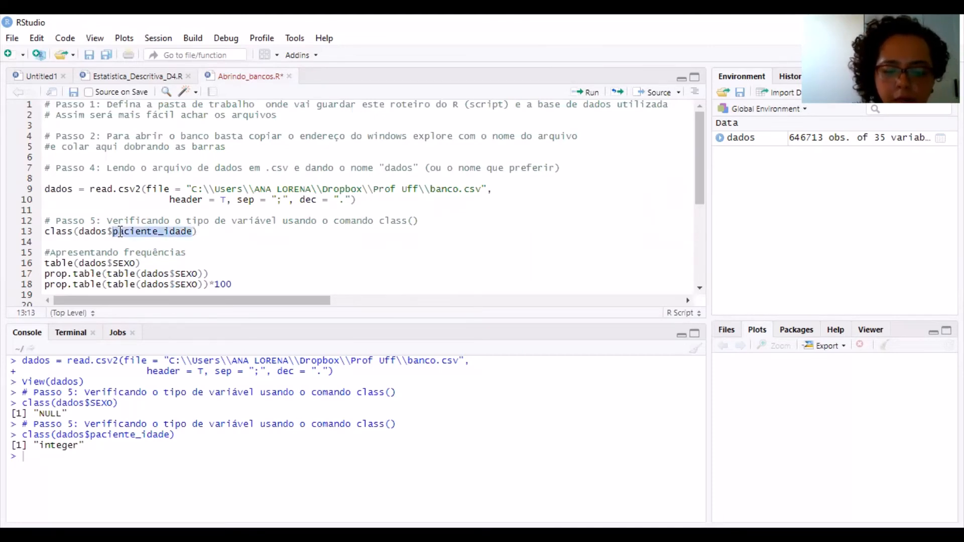
text(pac)
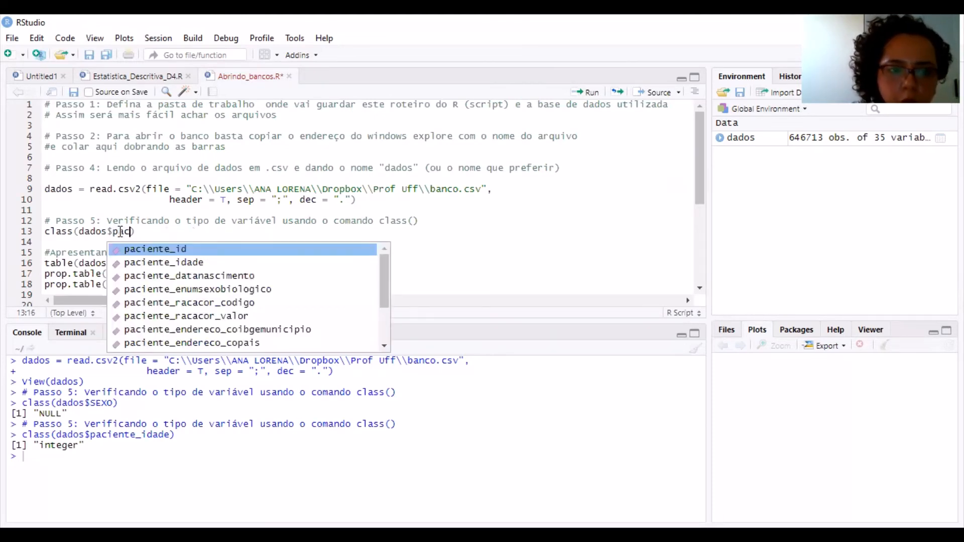
key(Down)
key(Down)
key(Down)
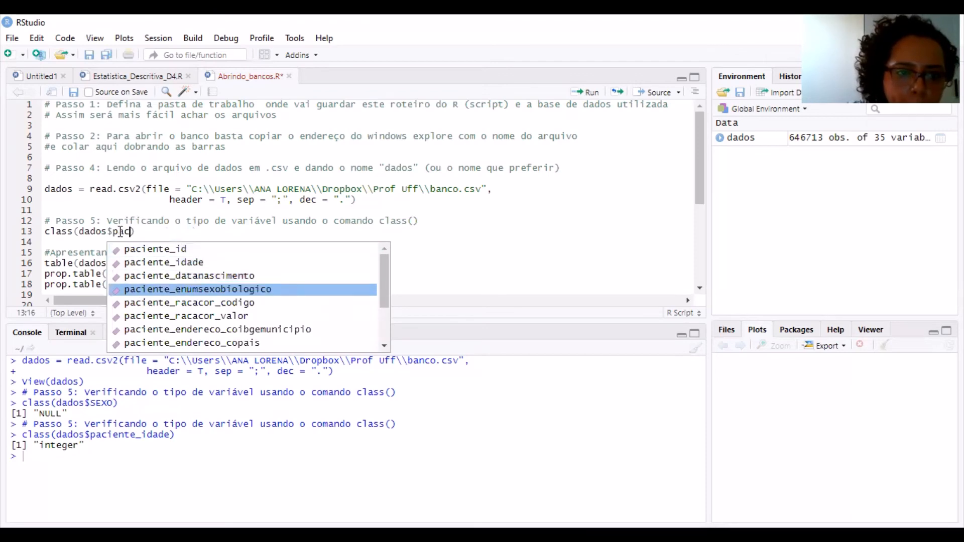
key(Return)
key(ctrl+Return)
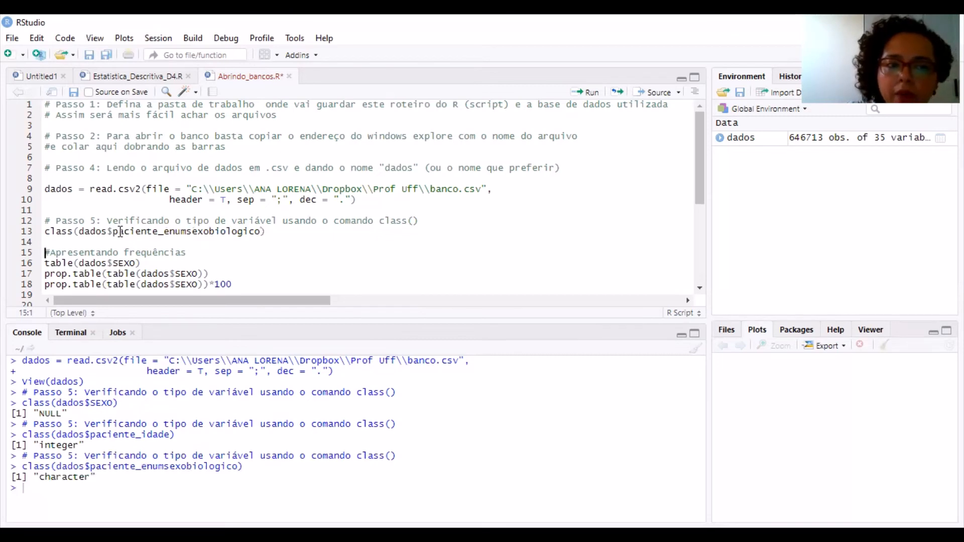
Change the variable in the class() line to paciente_racacor_valor and run it to check its type
double_click(120, 231)
key(BackSpace)
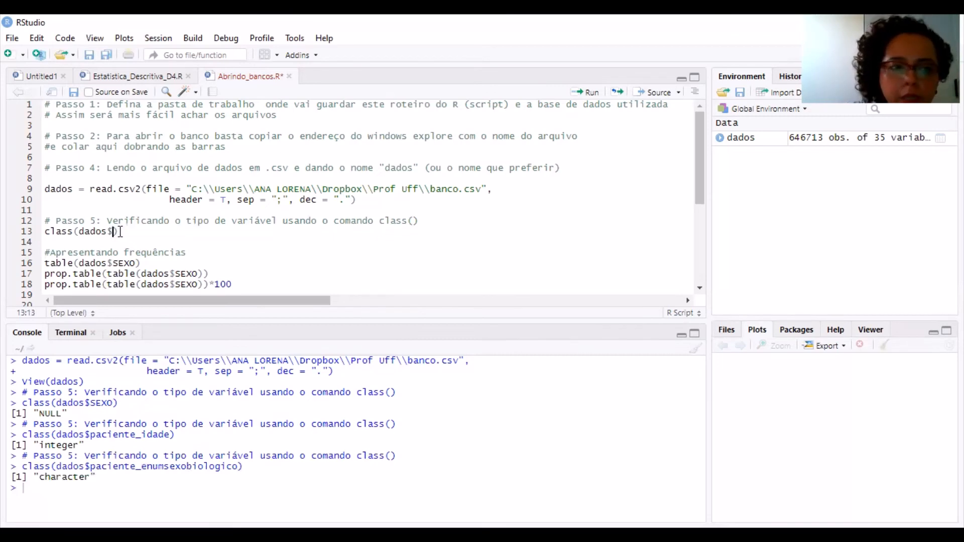
text(pac)
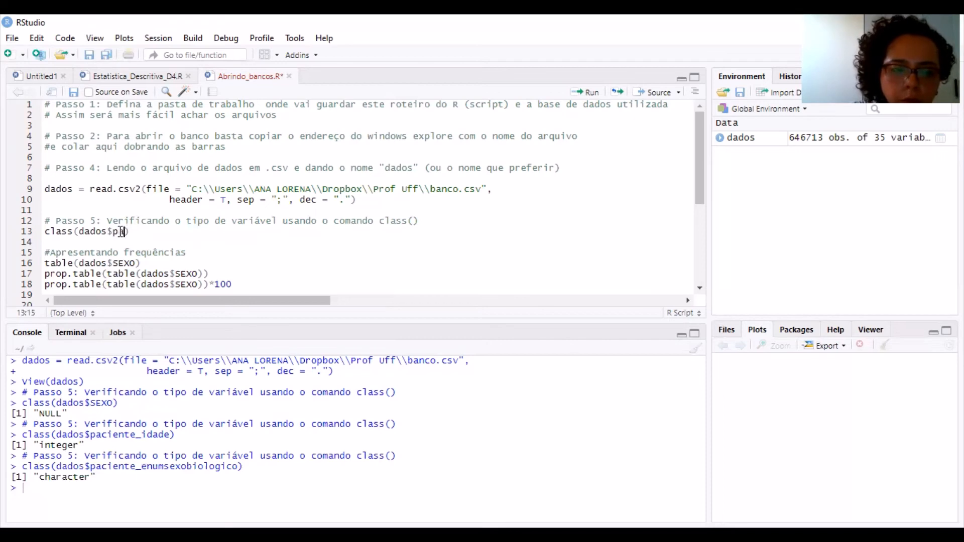
text(i)
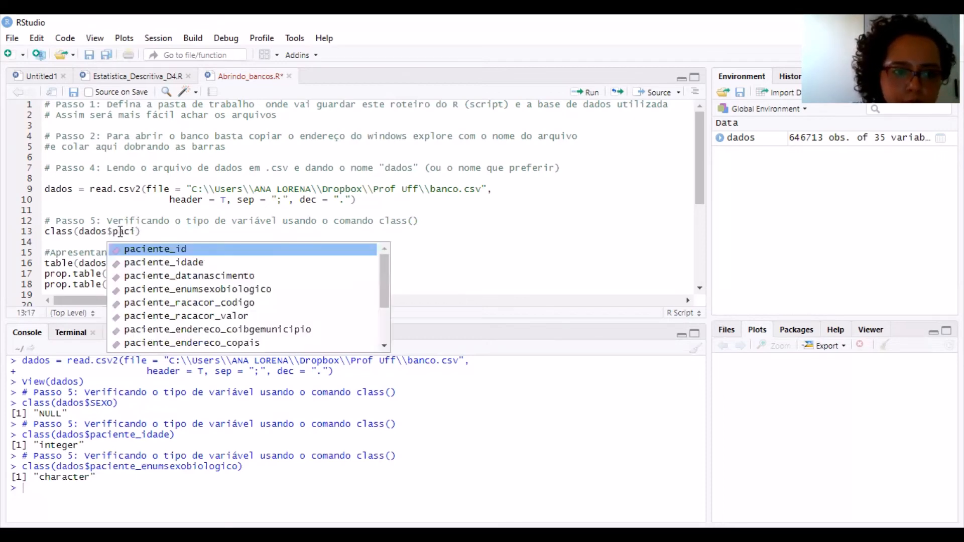
key(Down)
key(Down)
key(Down)
key(Down)
key(Down)
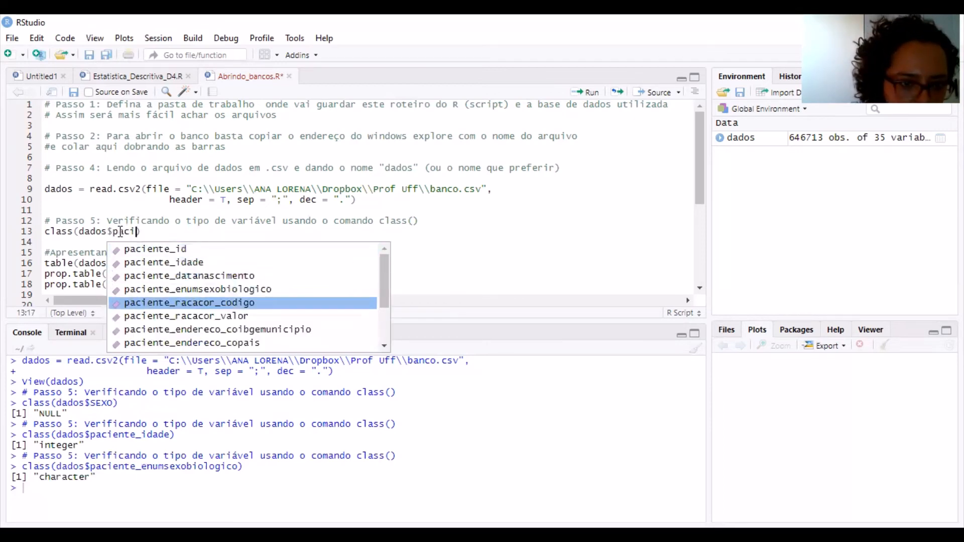
key(Return)
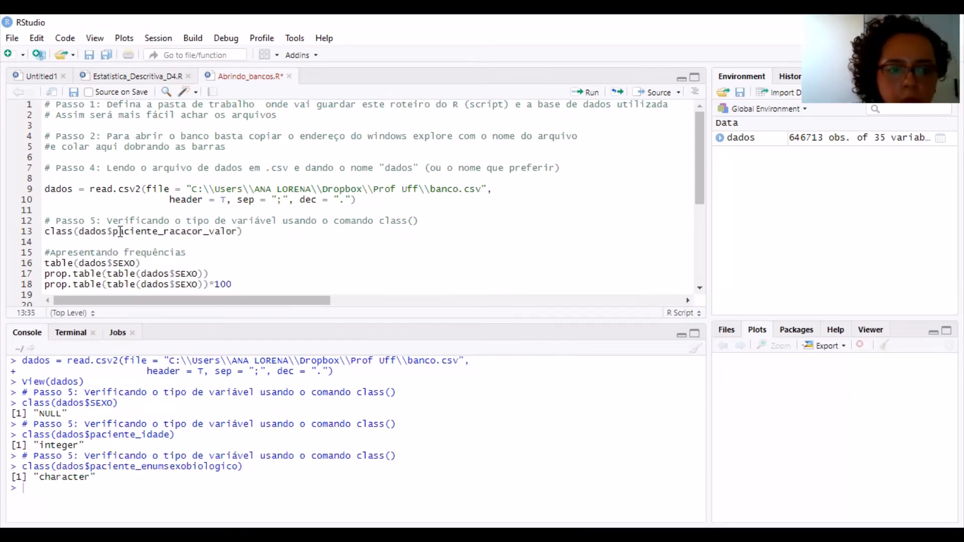
key(ctrl+Return)
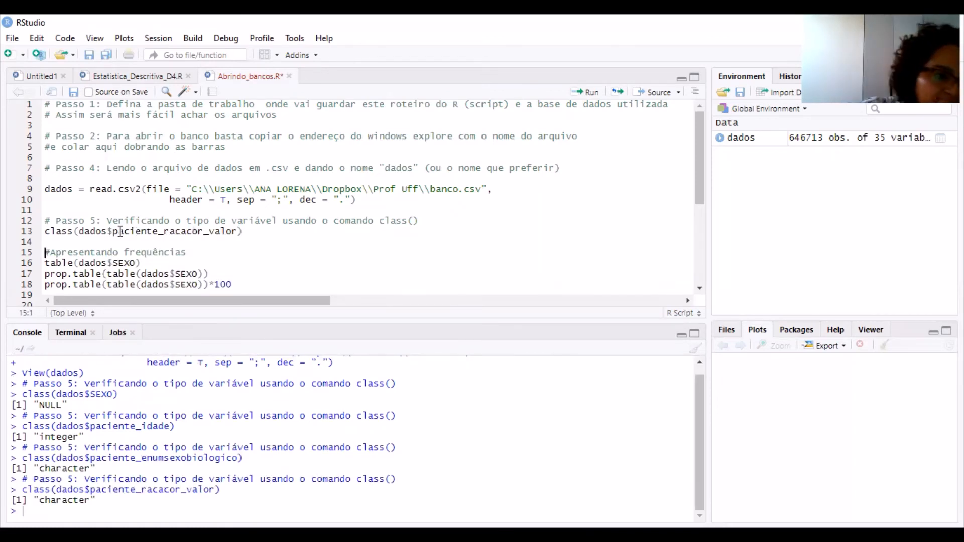
Insert several blank lines between the class() line and the #Apresentando frequências comment
key(Down)
key(Down)
key(Down)
key(Down)
key(Down)
key(Down)
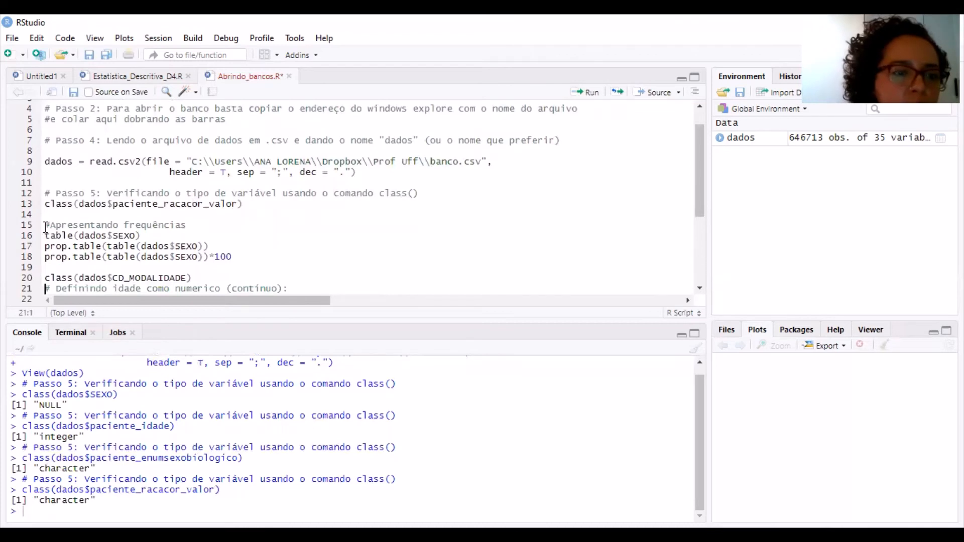
click(78, 214)
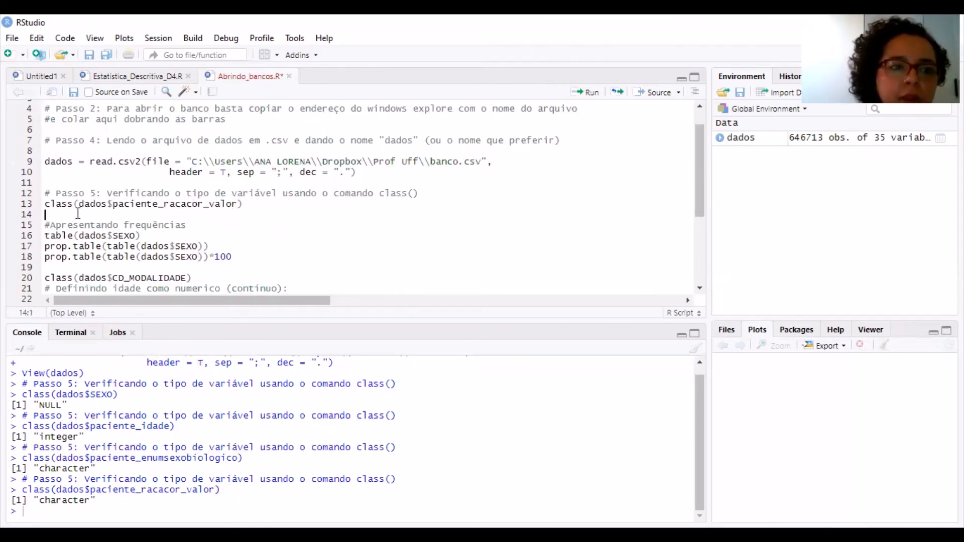
key(Return)
key(Return)
key(Return)
key(Return)
key(Return)
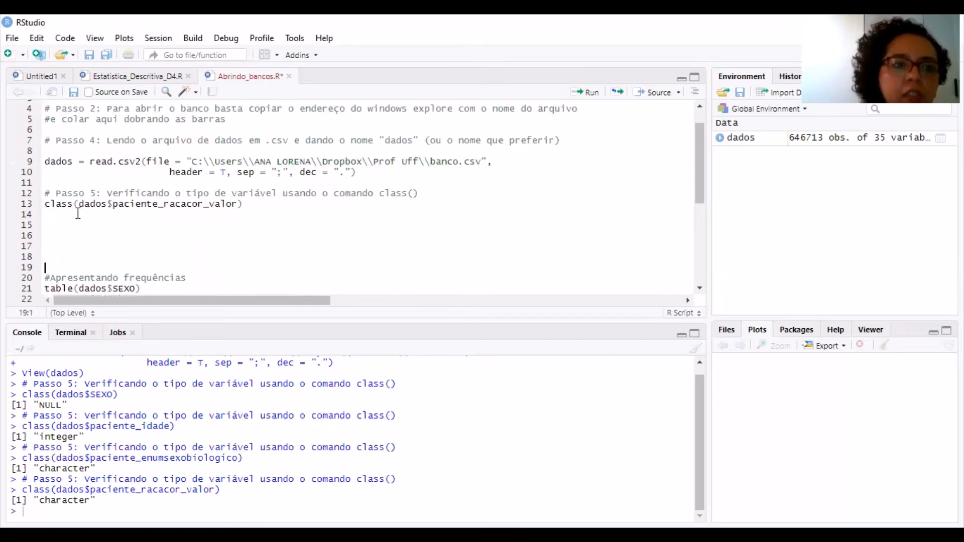
Set the class() argument back to dados$paciente_idade and run the line again
double_click(124, 205)
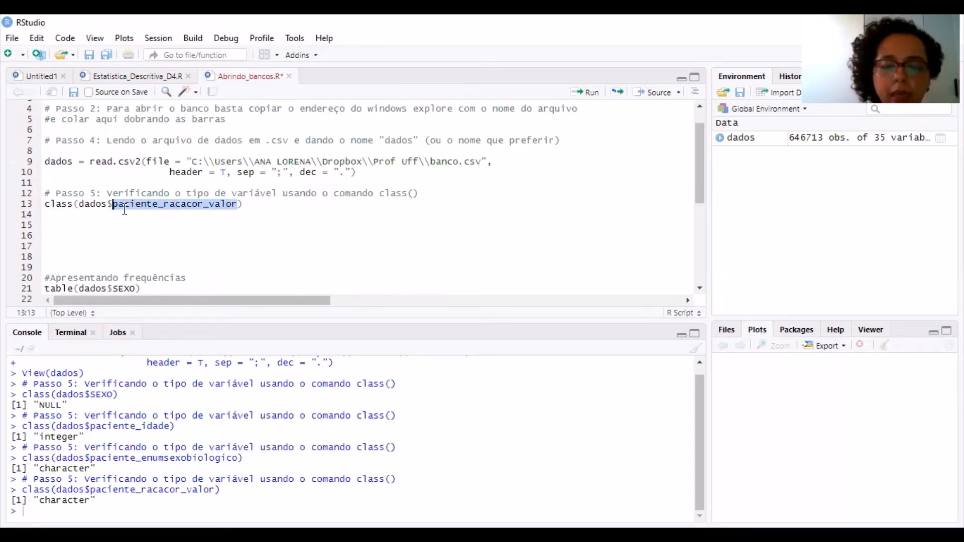
text(pac)
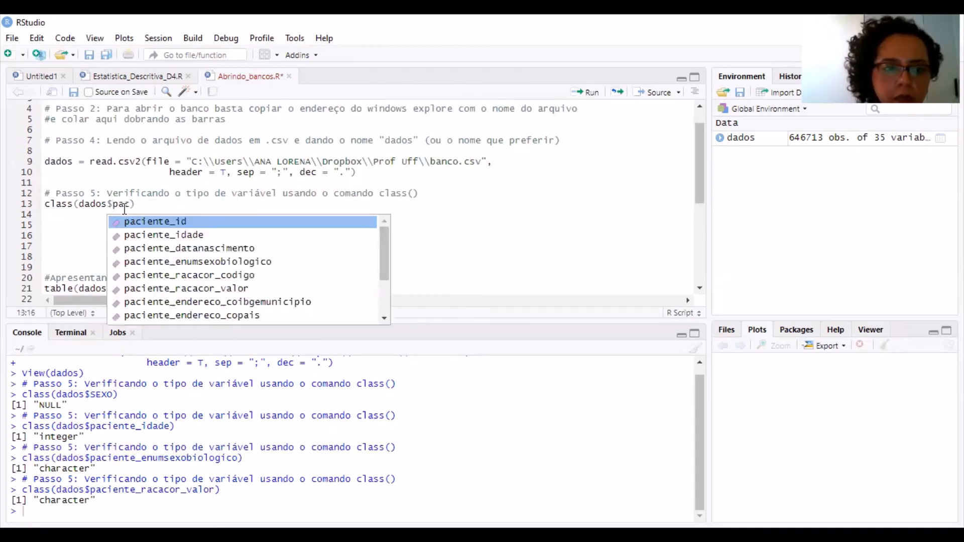
key(Down)
key(Return)
key(ctrl+Return)
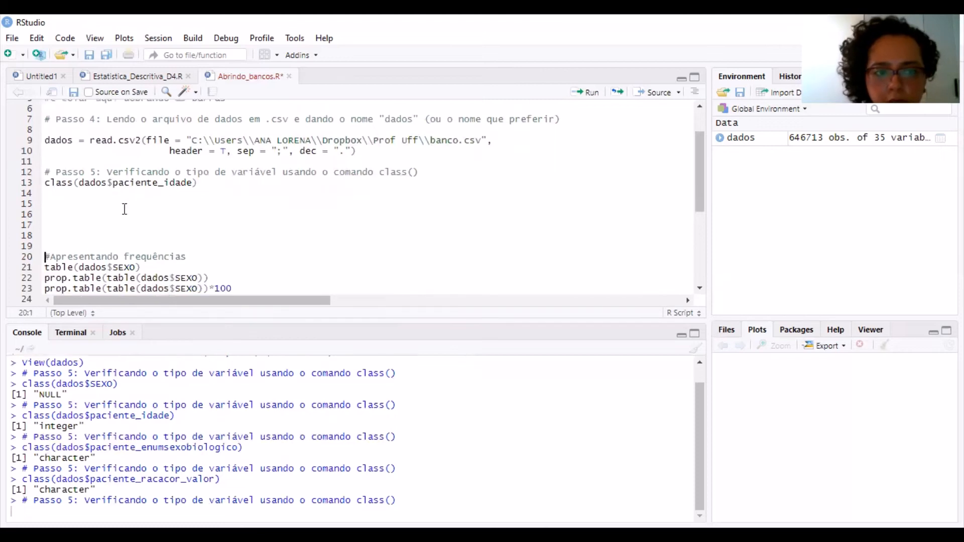
Start an assignment to a new variable dados$idade_2 on line 15, below the class() line
key(Up)
key(Up)
key(Up)
key(Up)
key(Up)
key(Up)
key(Up)
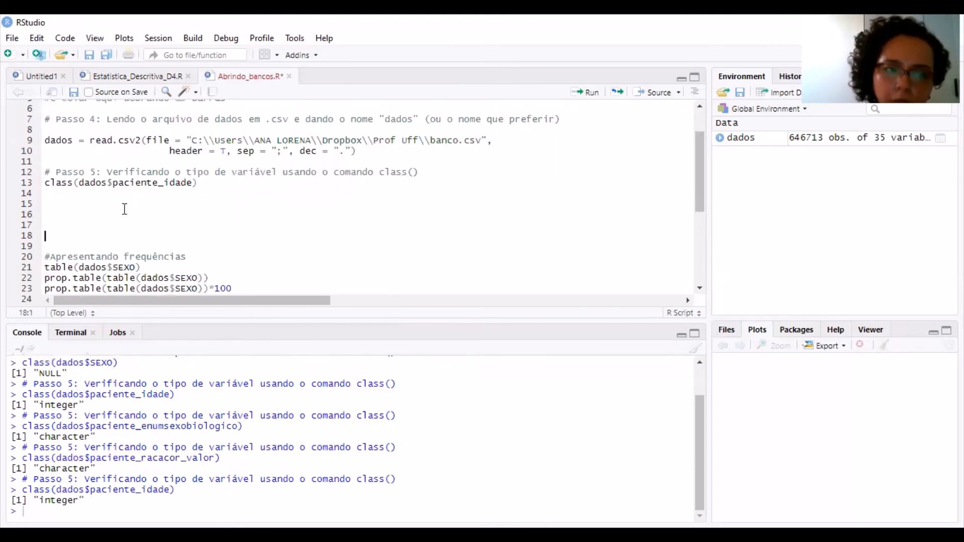
key(Down)
key(Down)
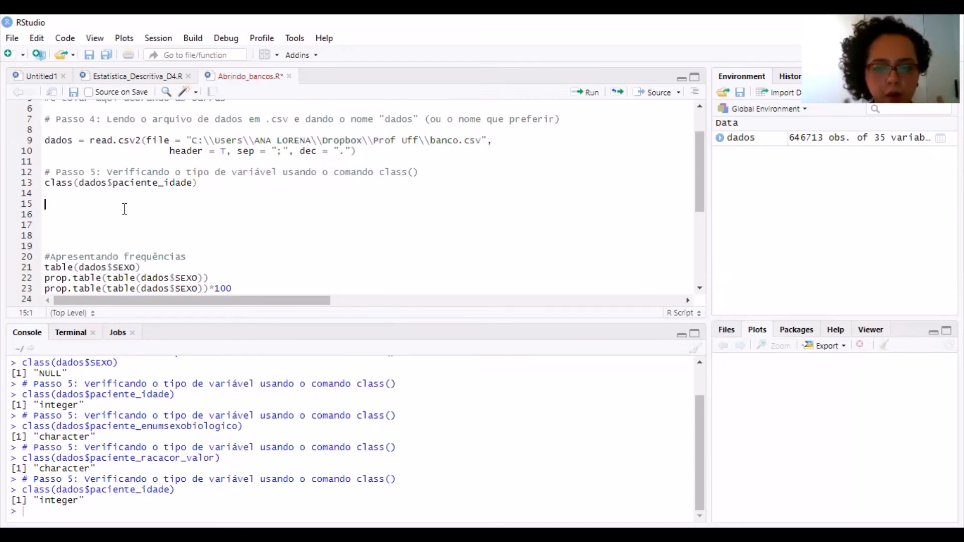
text(d)
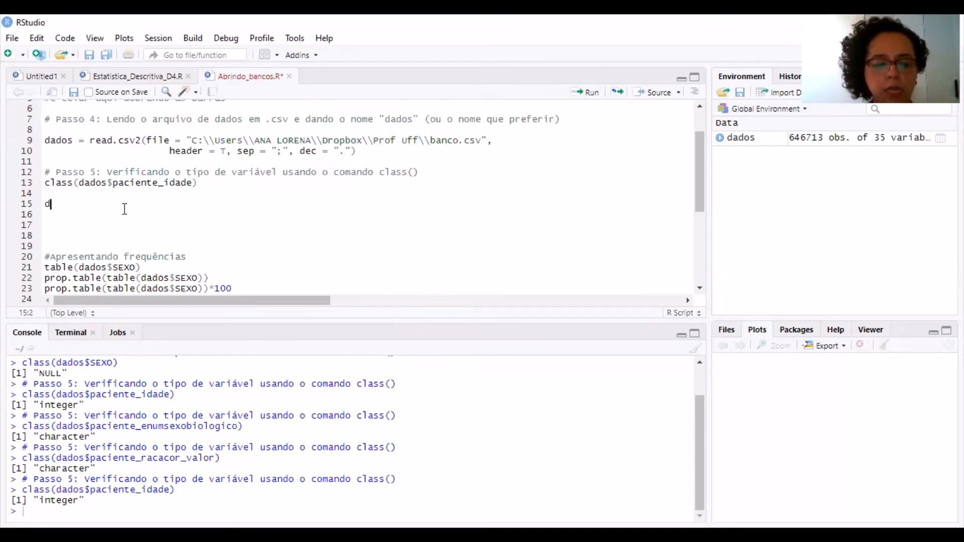
text(ados$)
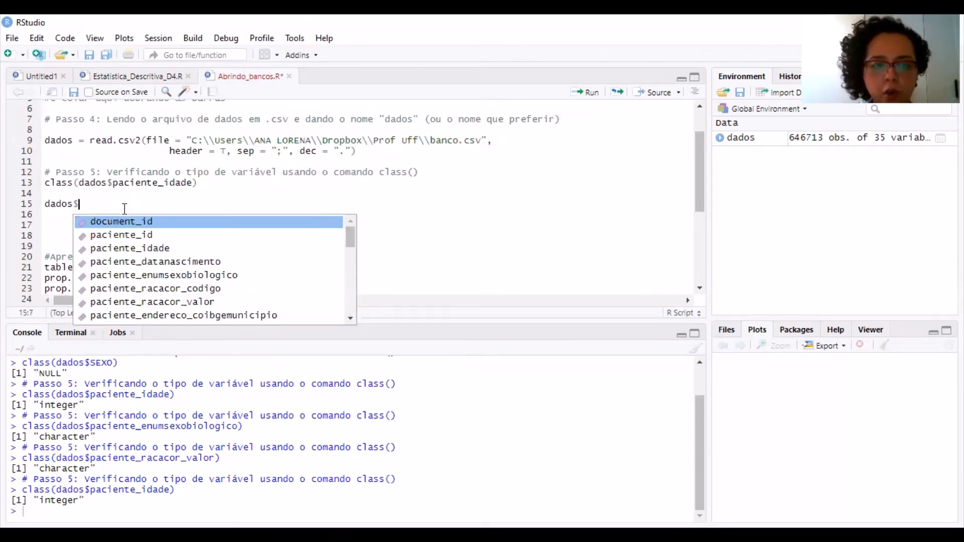
text(idade)
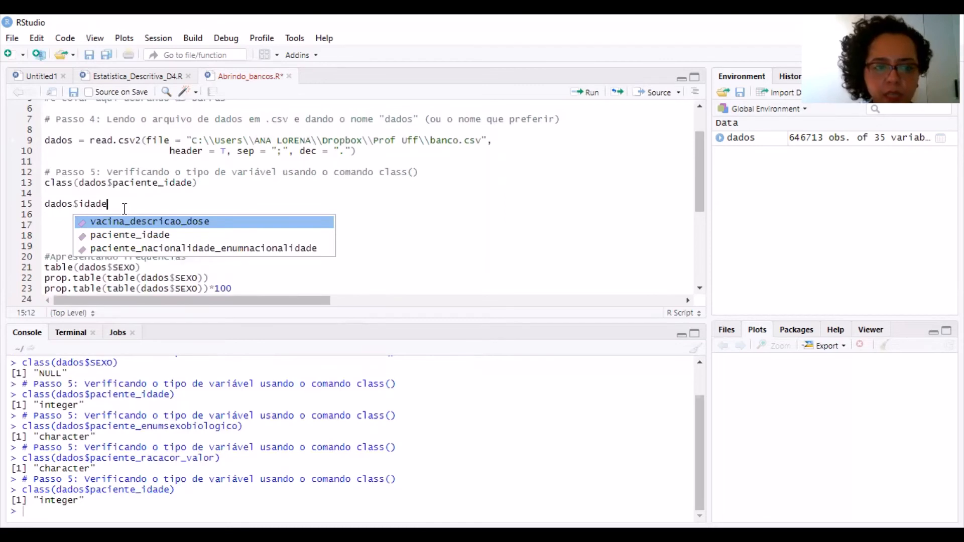
key(Escape)
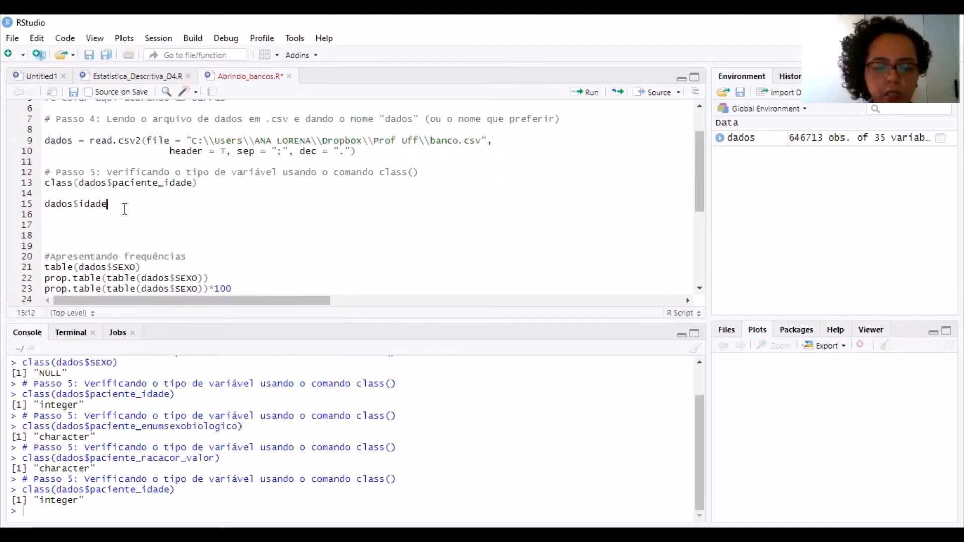
text(_)
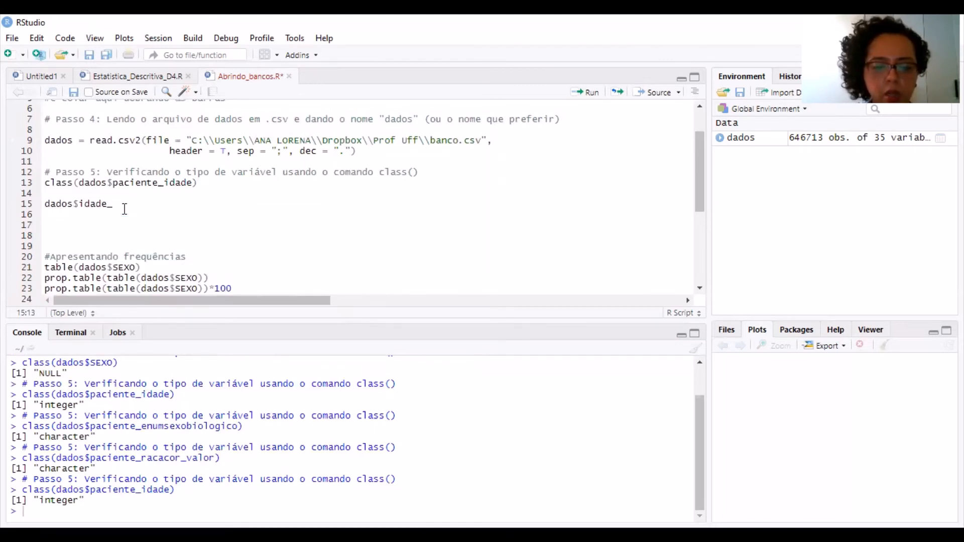
text(2 =)
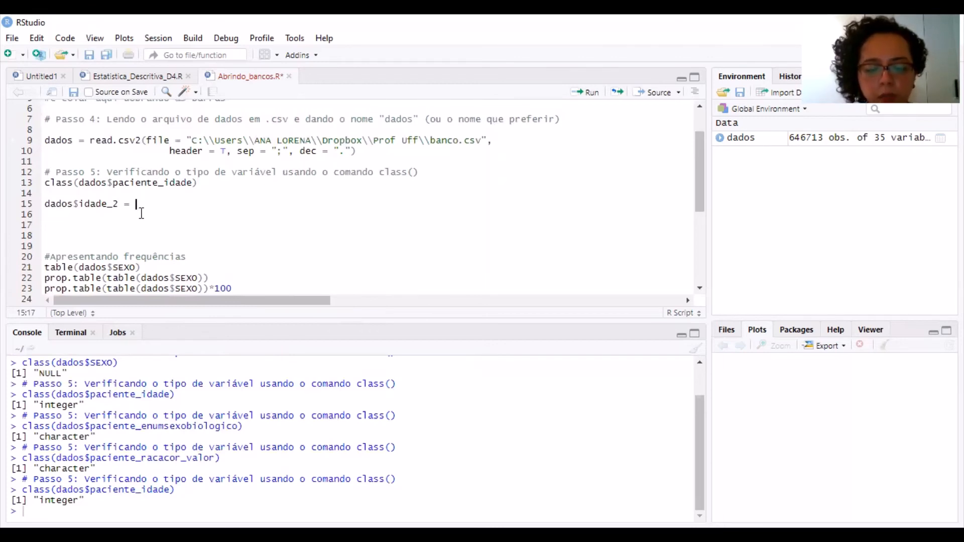
text( as.)
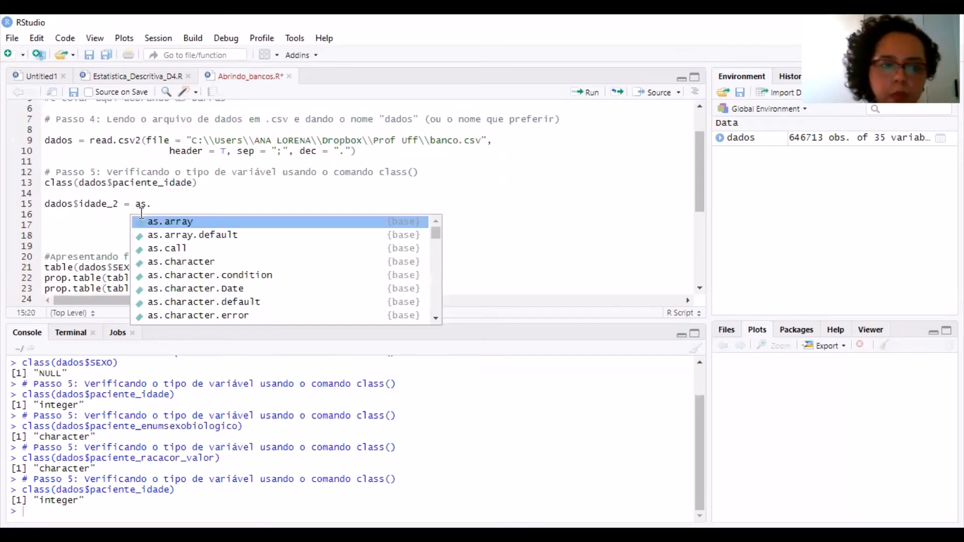
text(num)
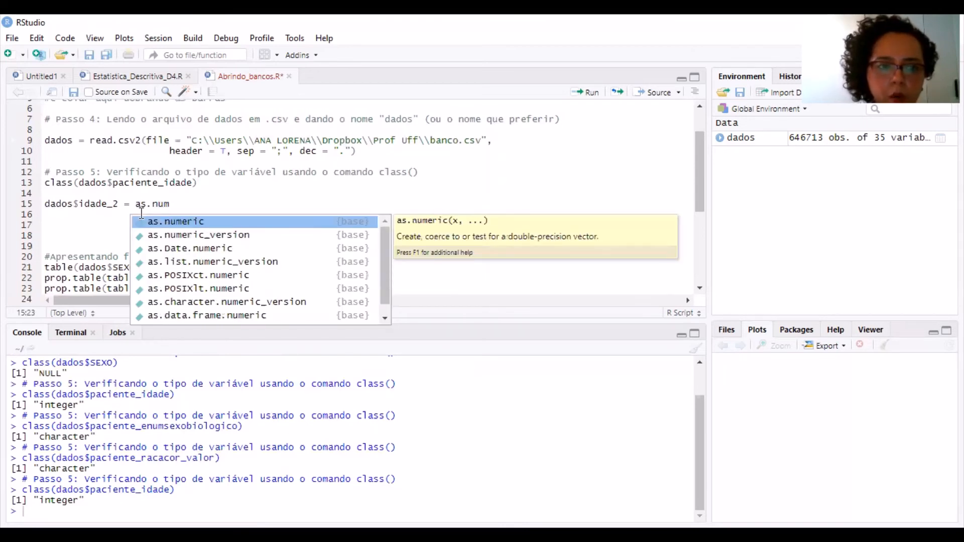
Complete the assignment with as.numeric(dados$paciente_idade) and run the line to create the numeric age variable
key(Tab)
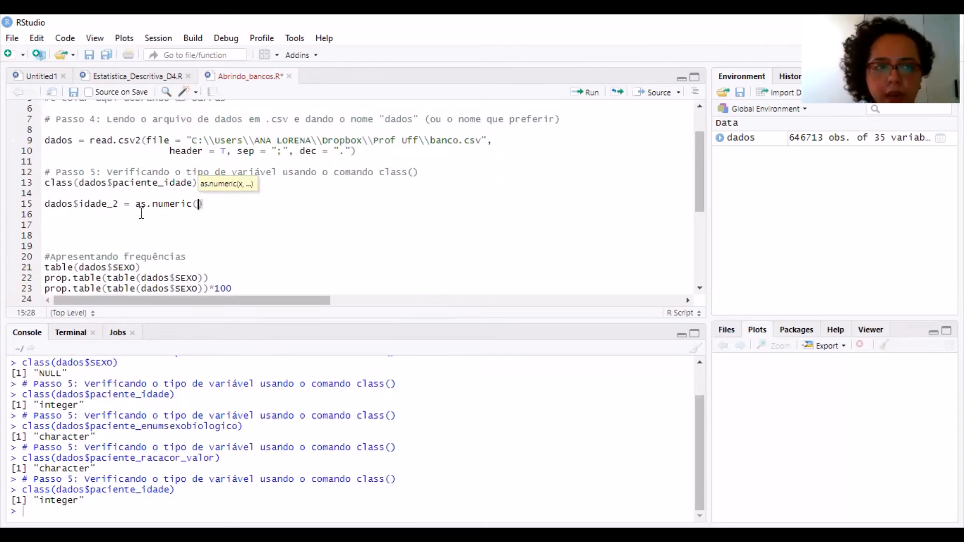
text(dado)
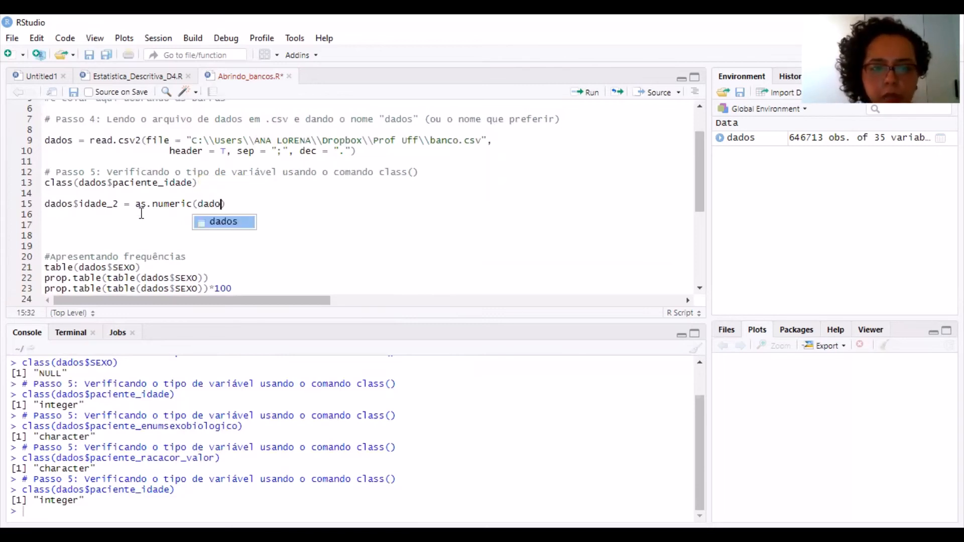
text(s)
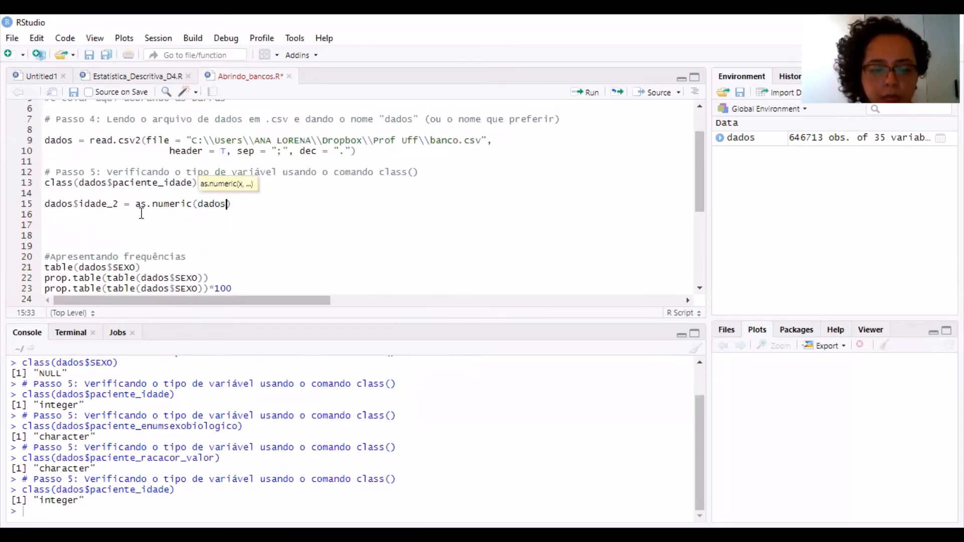
text($)
key(Down)
key(Down)
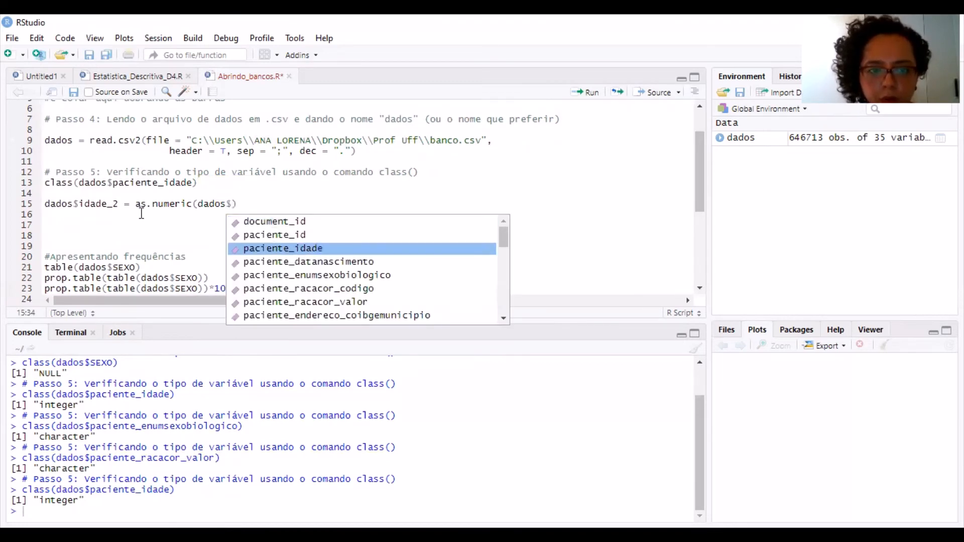
key(Return)
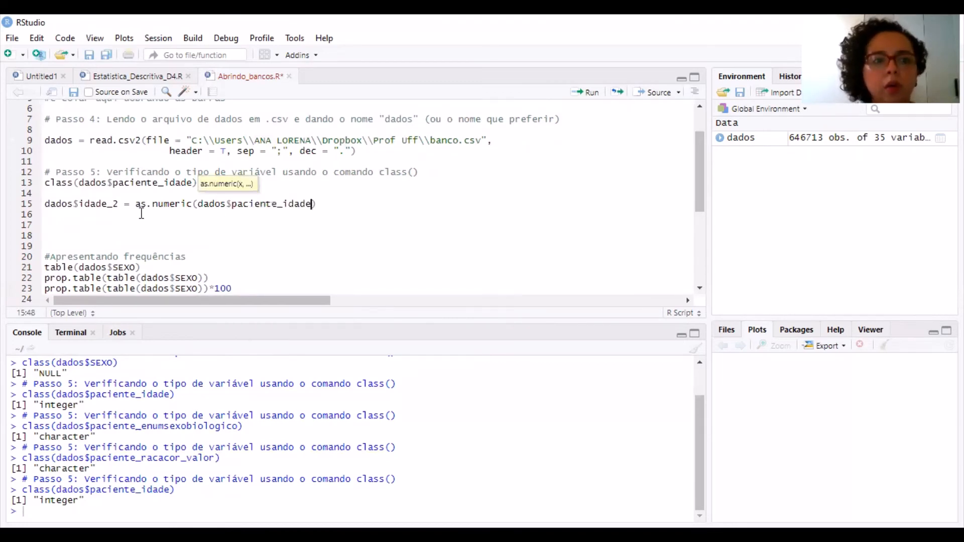
key(ctrl+Return)
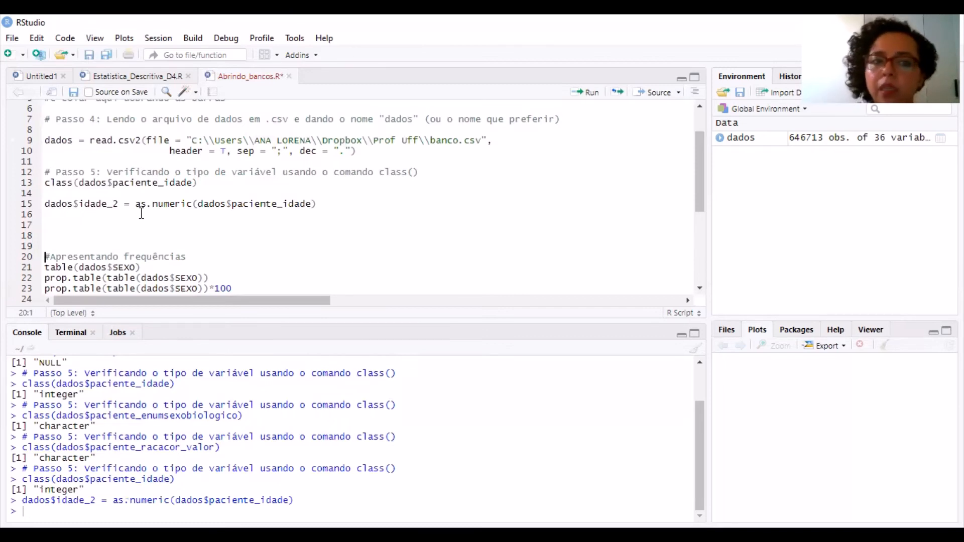
Write class(dados$idade_2) on line 17 and run it to check the new variable's type
key(Down)
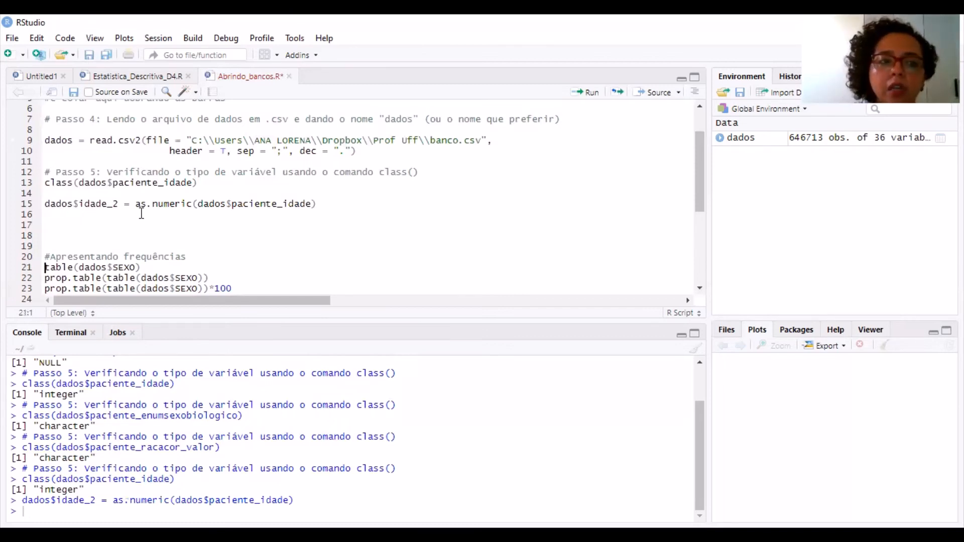
key(Up)
key(Up)
key(Up)
key(Up)
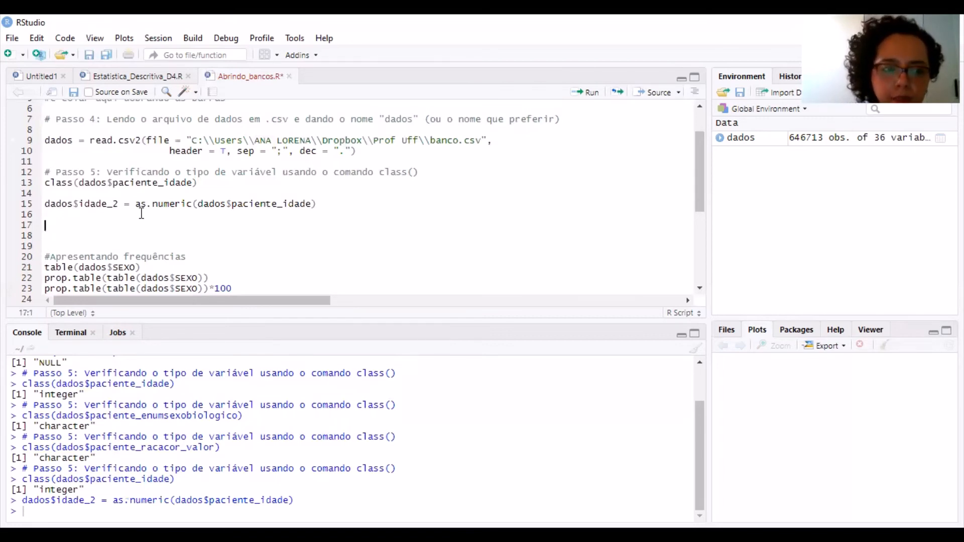
text(claa)
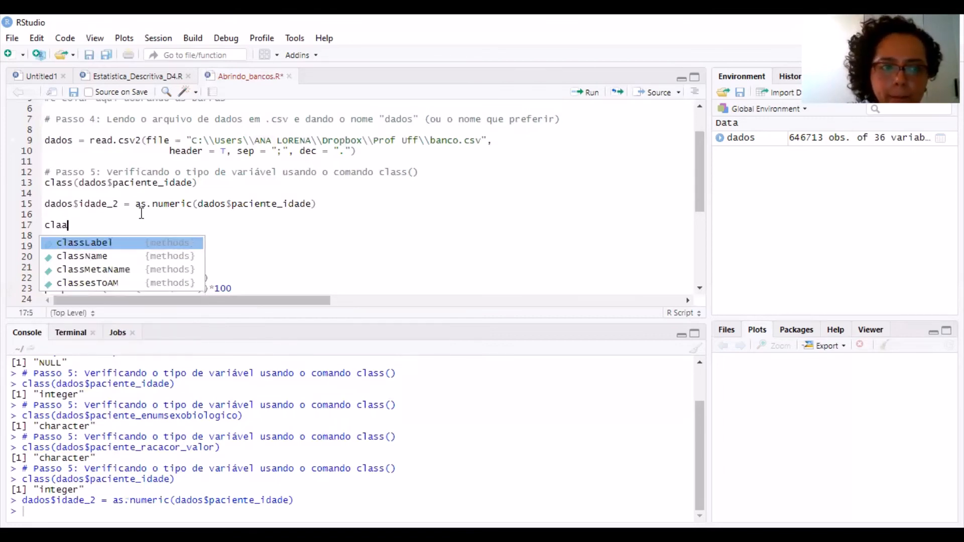
key(BackSpace)
text(ss)
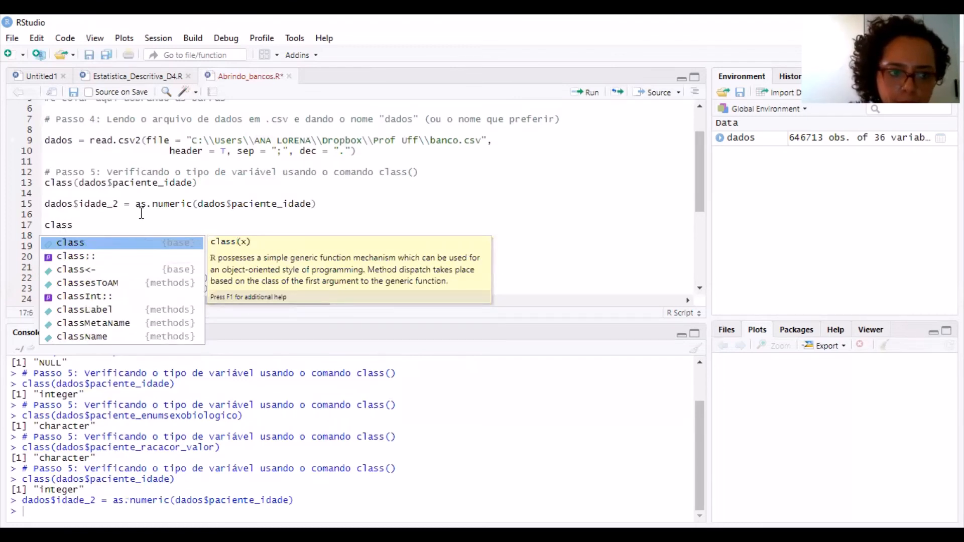
key(Tab)
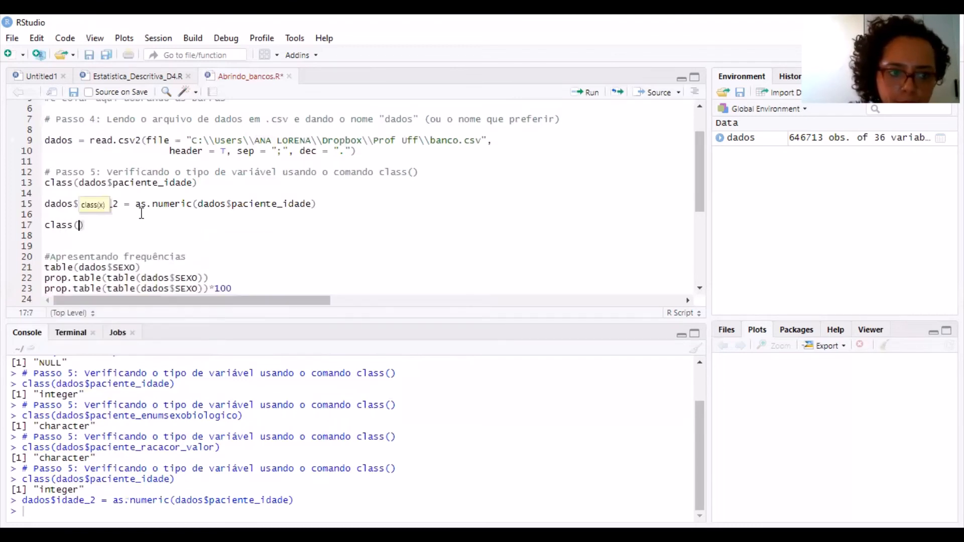
text(dados)
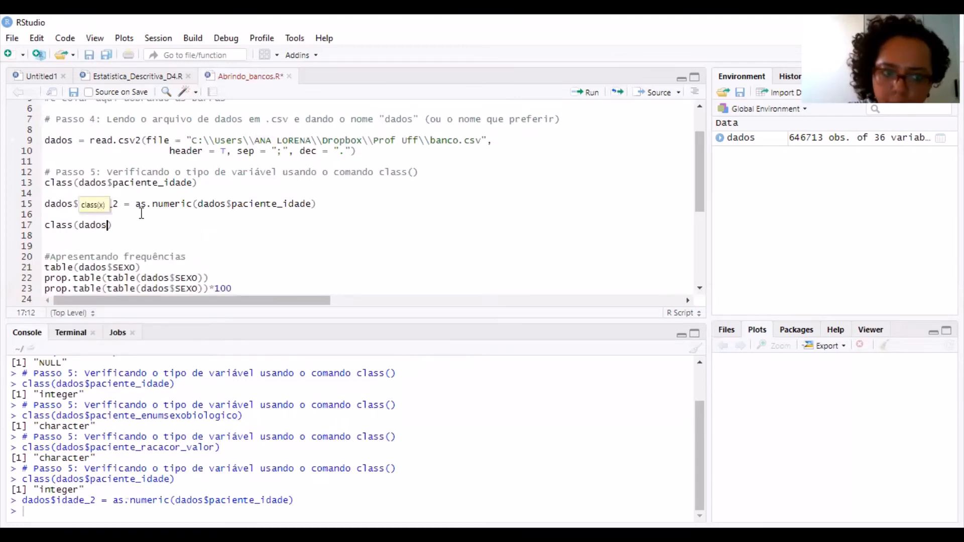
text($)
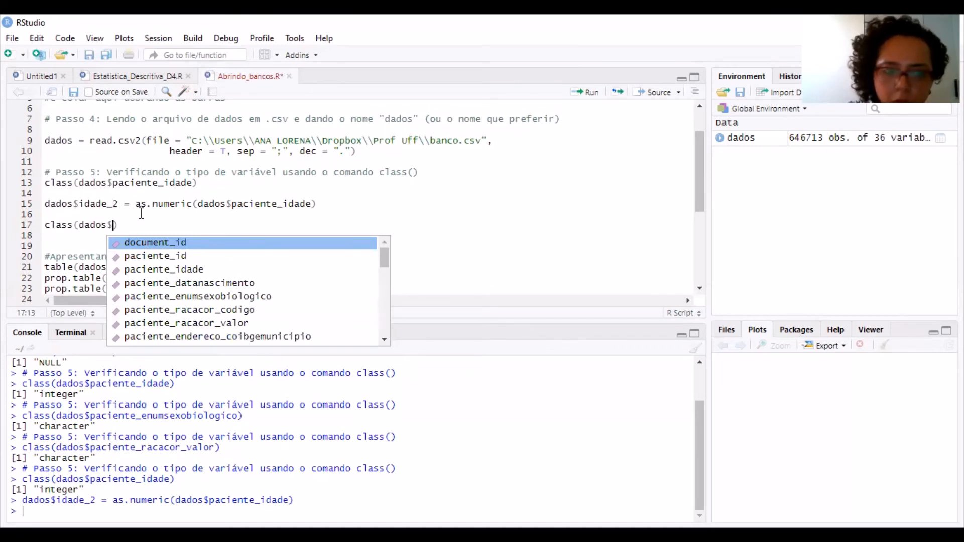
key(Up)
key(Return)
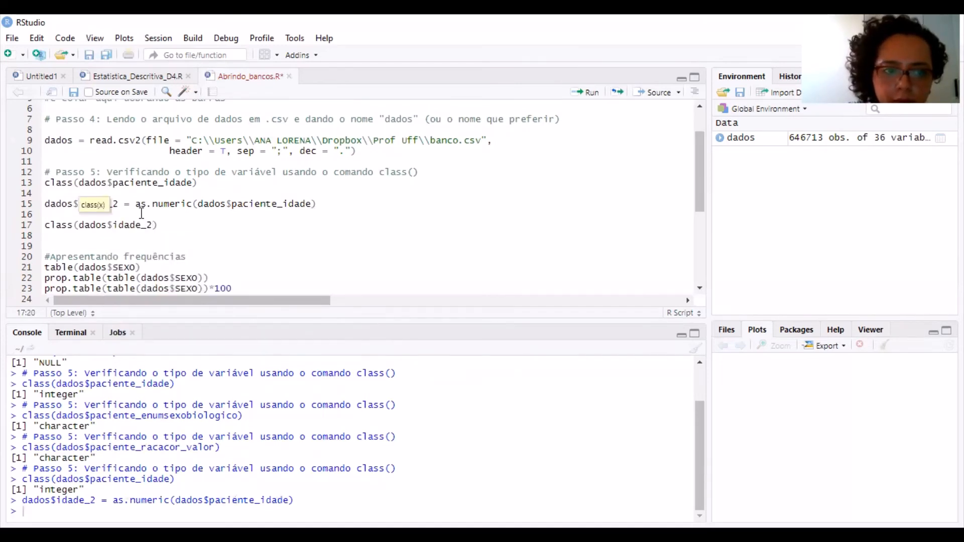
key(ctrl+Return)
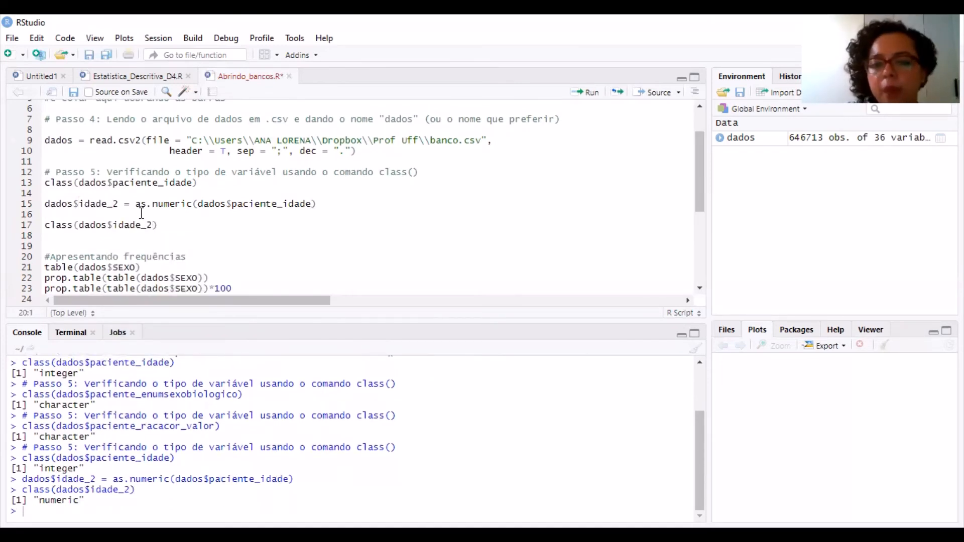
Insert additional blank lines between the class(dados$idade_2) line and the #Apresentando frequências comment
key(Up)
key(Up)
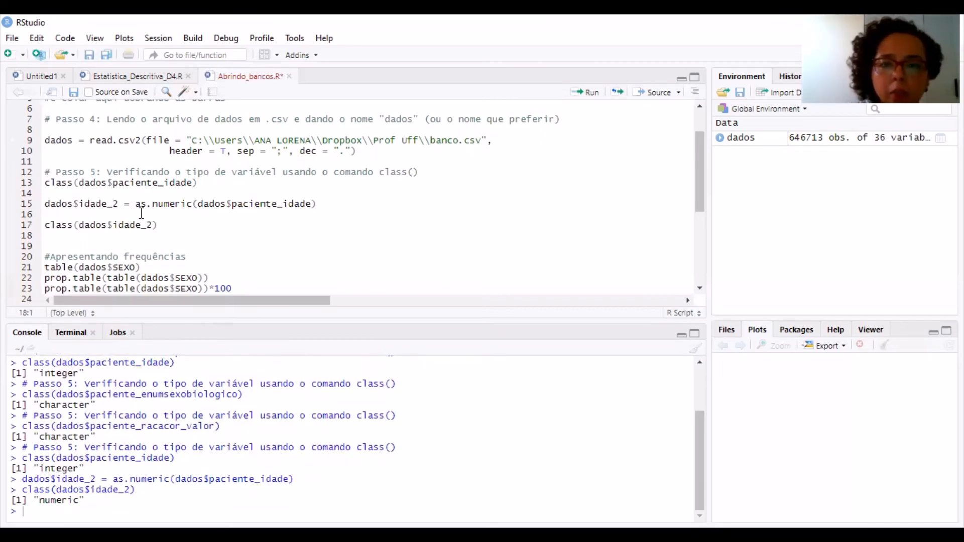
key(shift+Down)
key(shift+Down)
key(shift+Down)
key(shift+Down)
key(shift+Down)
key(shift+Down)
key(Delete)
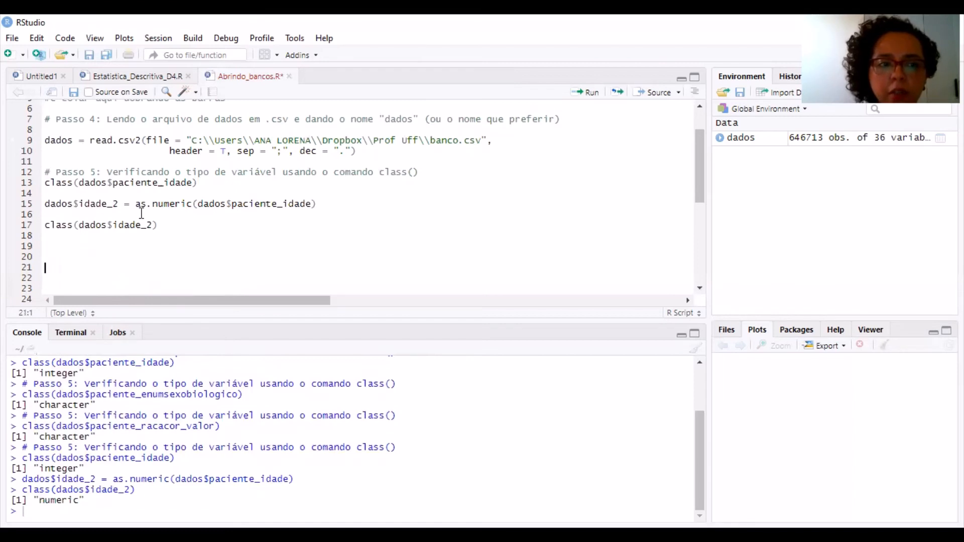
Add and run summary(dados$idade_2) directly below the class(dados$idade_2) line, and remove one blank line above the #Apresentando frequências comment
text(summ)
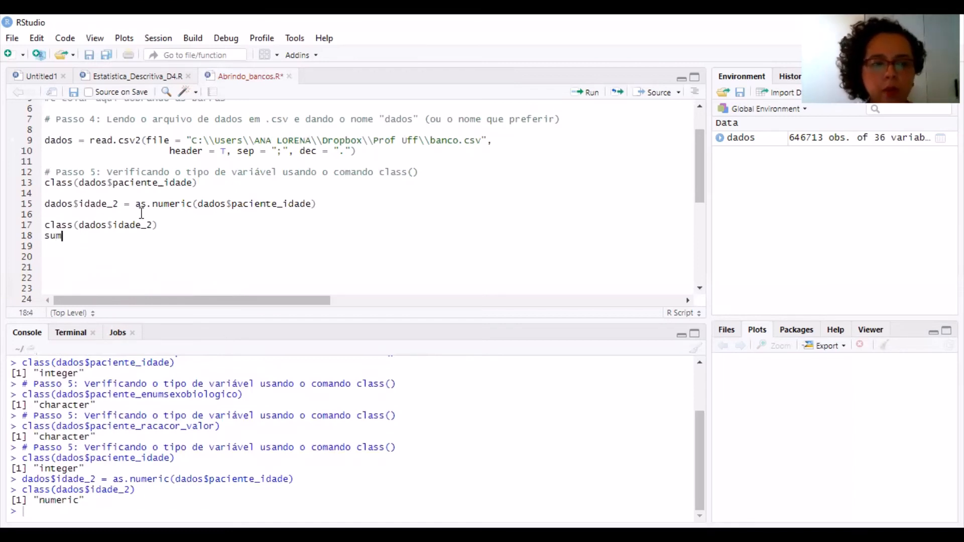
key(Down)
key(Down)
key(Down)
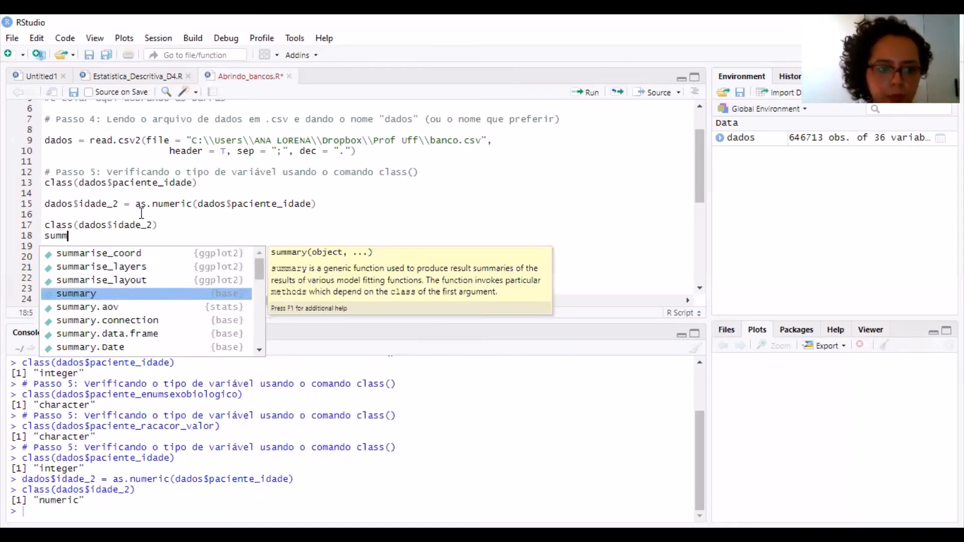
key(Return)
text(dados)
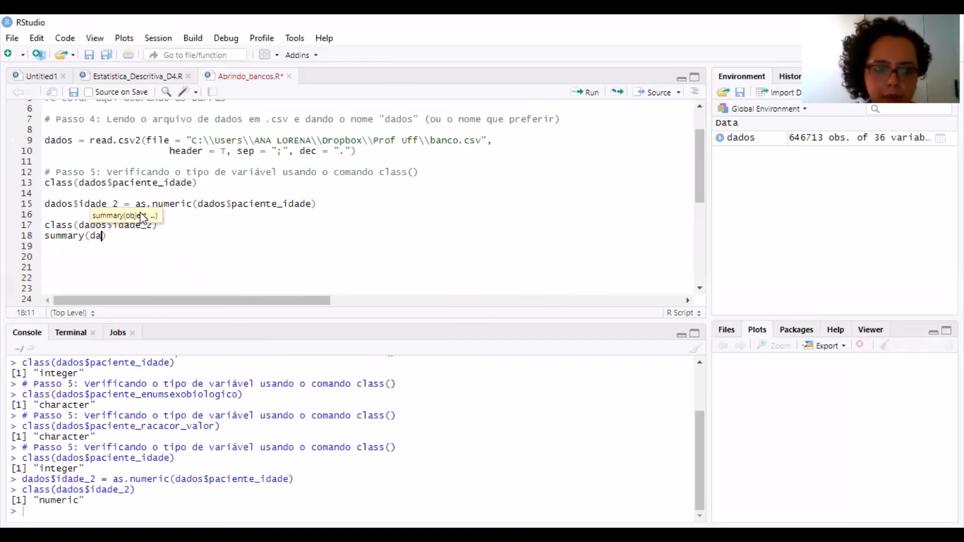
text($)
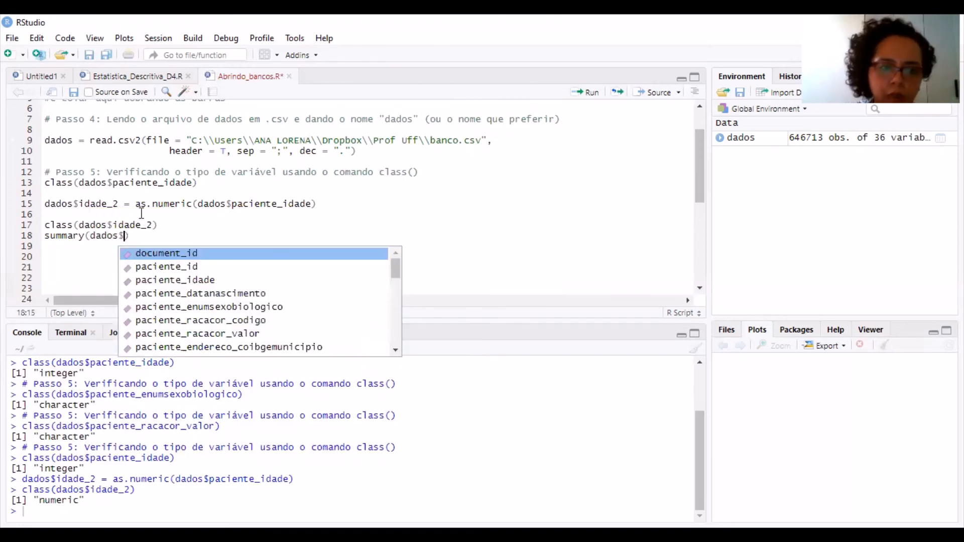
key(Up)
key(Return)
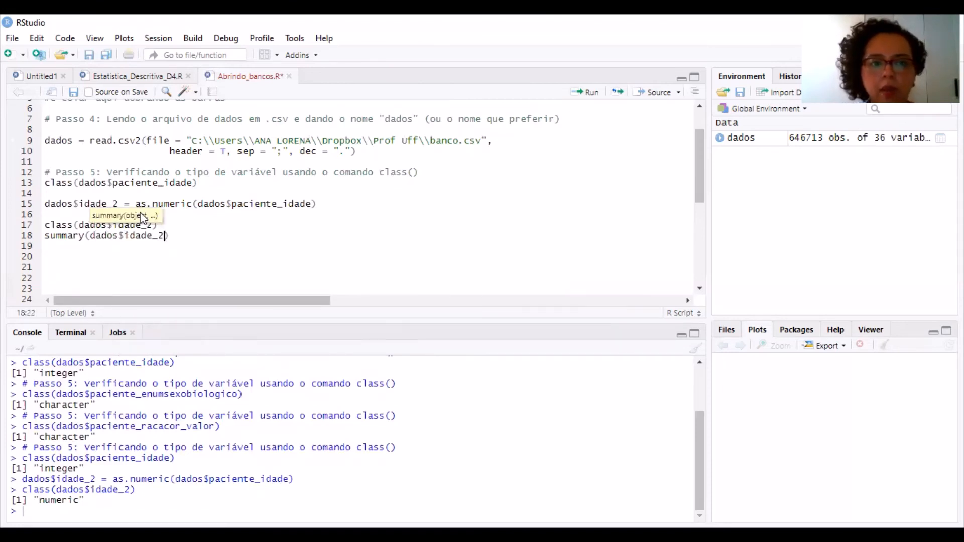
key(ctrl+Return)
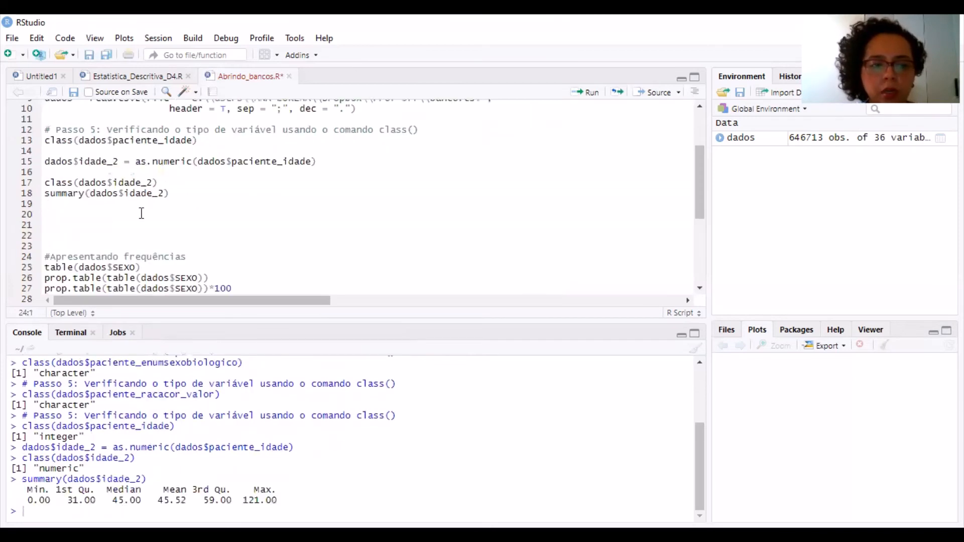
key(BackSpace)
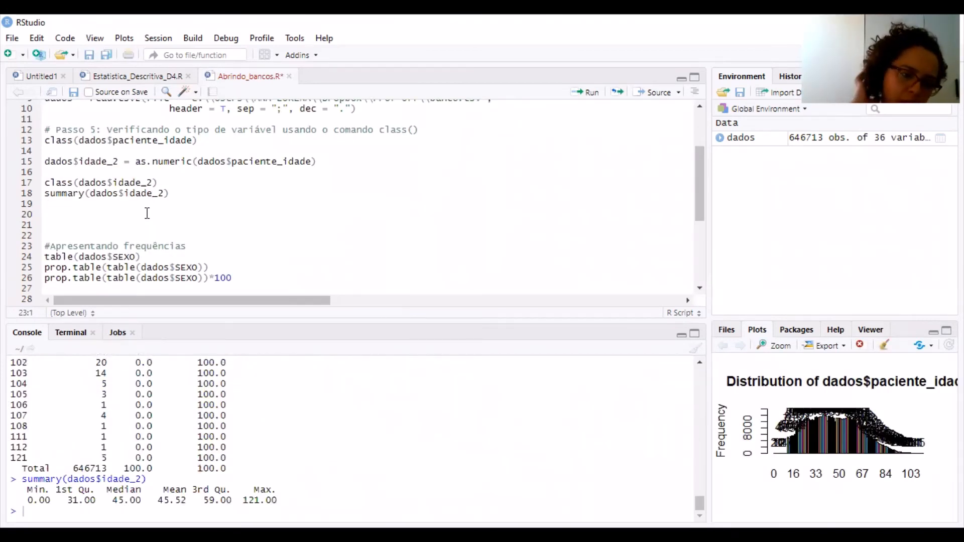
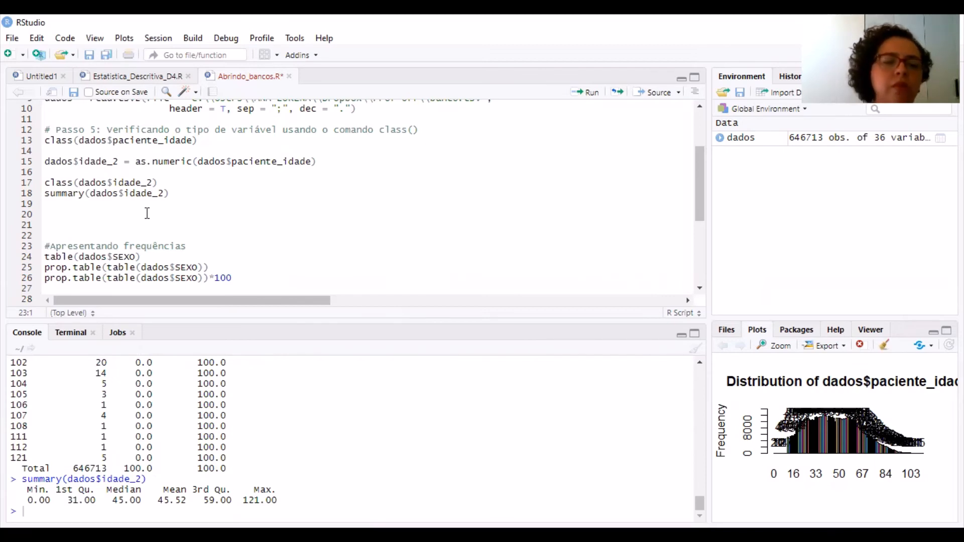
Add sd(dados$idade_2) directly below the summary(dados$idade_2) line and run it to compute the standard deviation
click(147, 213)
key(Up)
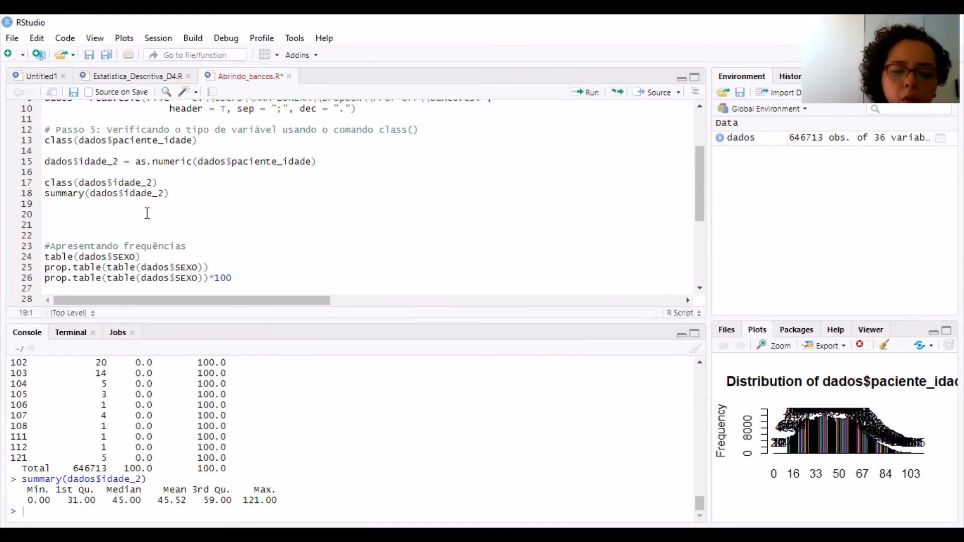
text(sd()
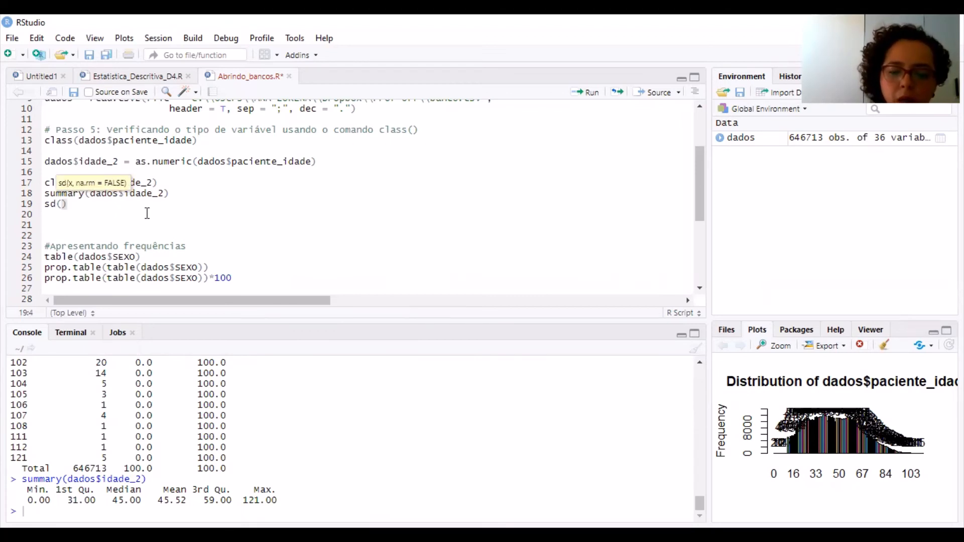
text(dados$)
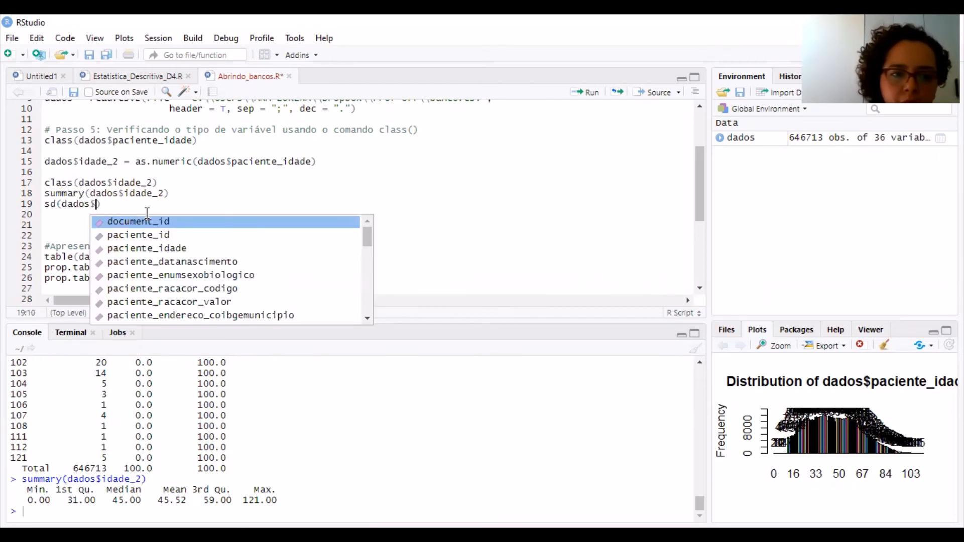
key(Up)
key(Return)
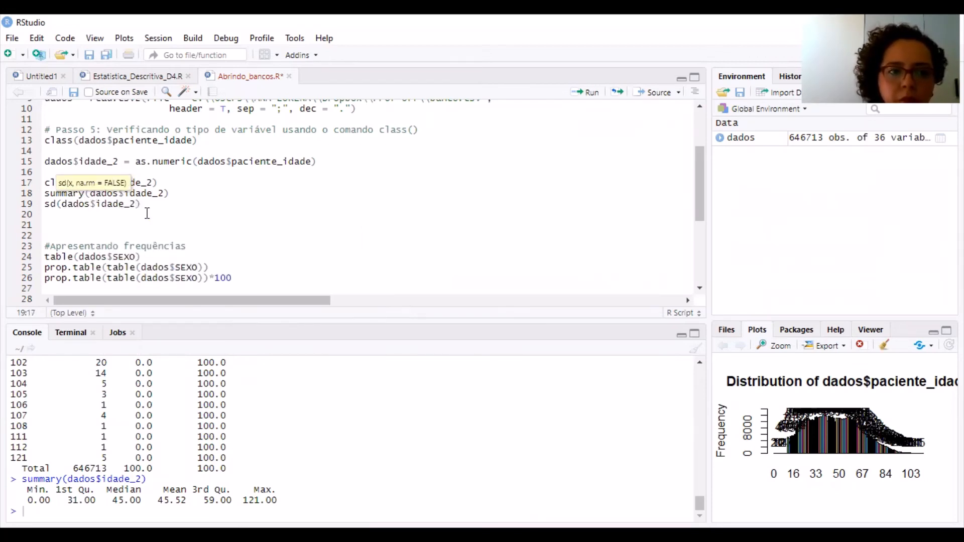
key(ctrl+Return)
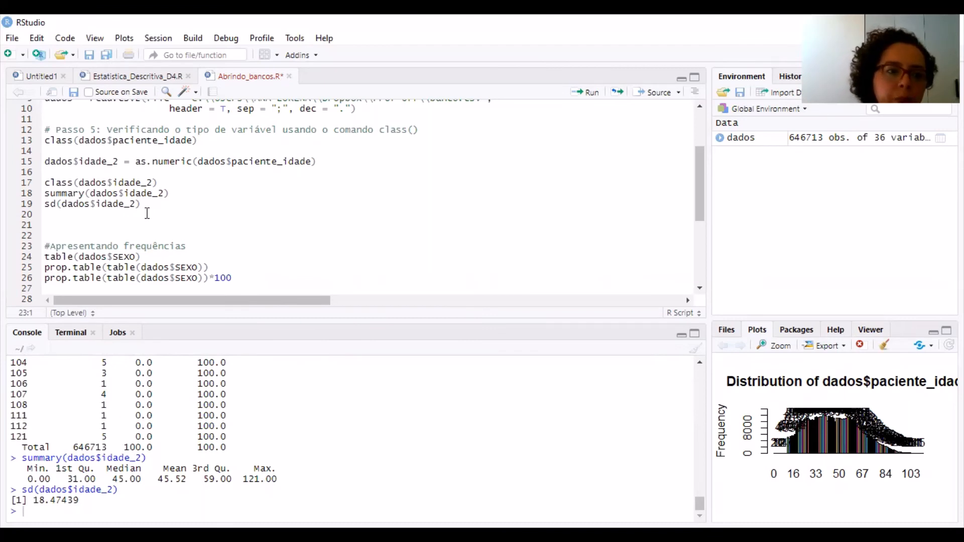
Insert two more blank lines between the sd(dados$idade_2) line and the #Apresentando frequências comment
key(Up)
key(Up)
key(Up)
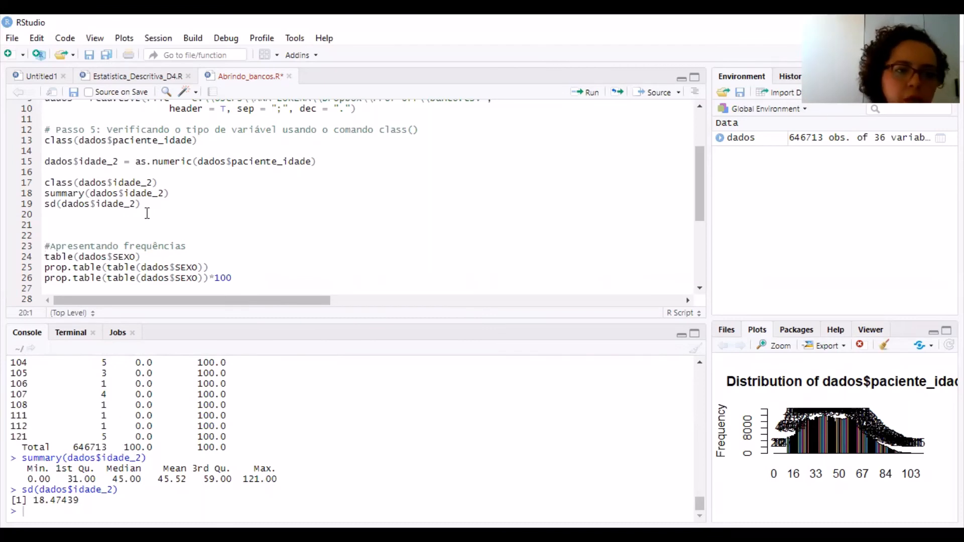
key(Return)
key(Return)
key(Up)
key(Up)
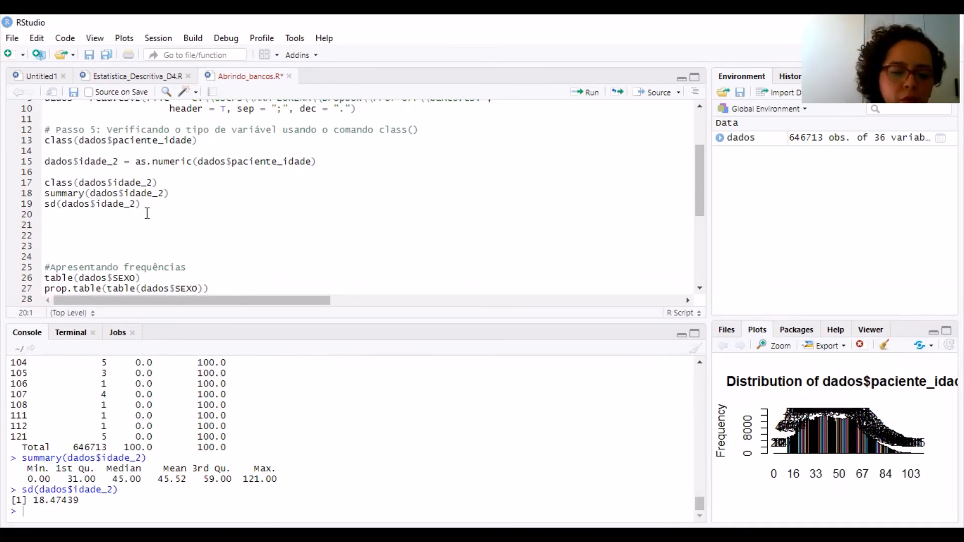
Write hist(dados$idade_2) on line 20, run it to plot the histogram, and open the plot in an enlarged view
text(hi)
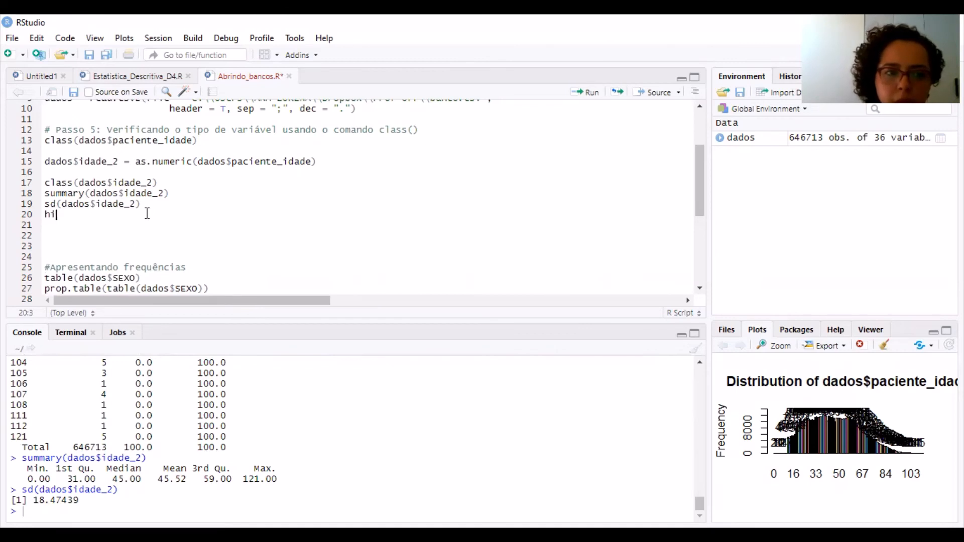
text(st()
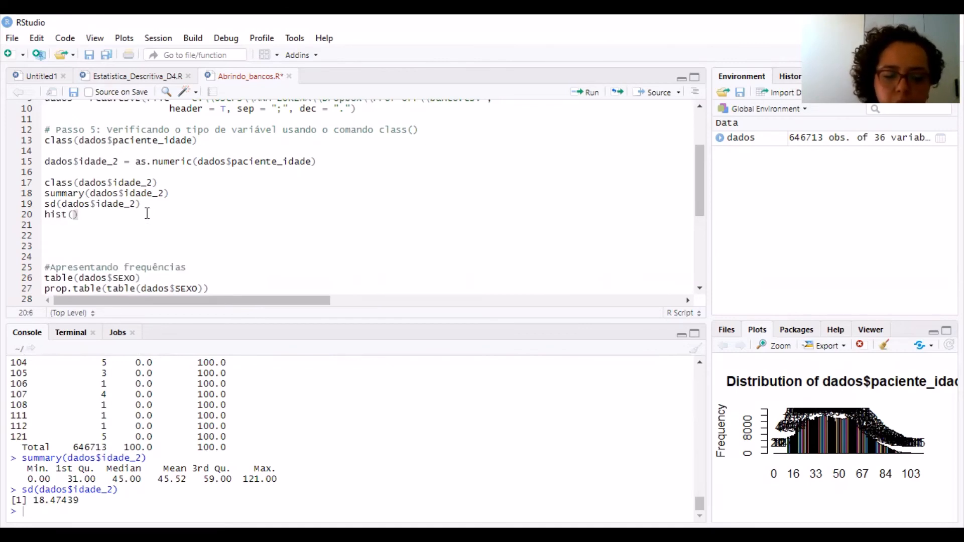
text(dad)
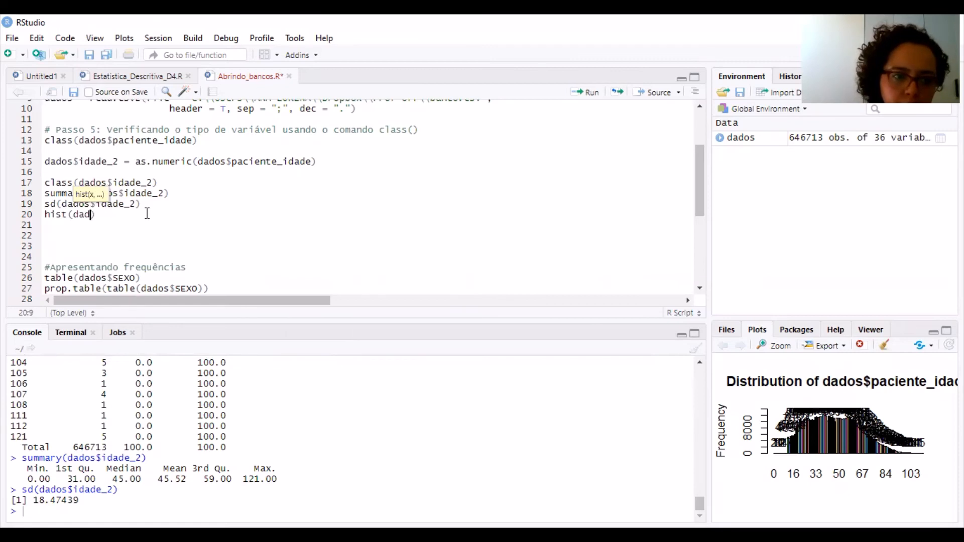
text(os)
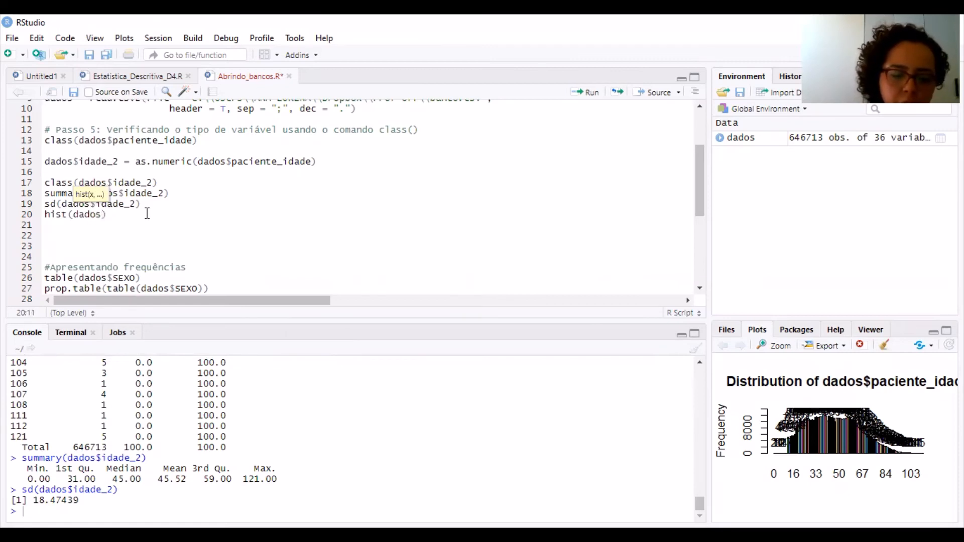
text($)
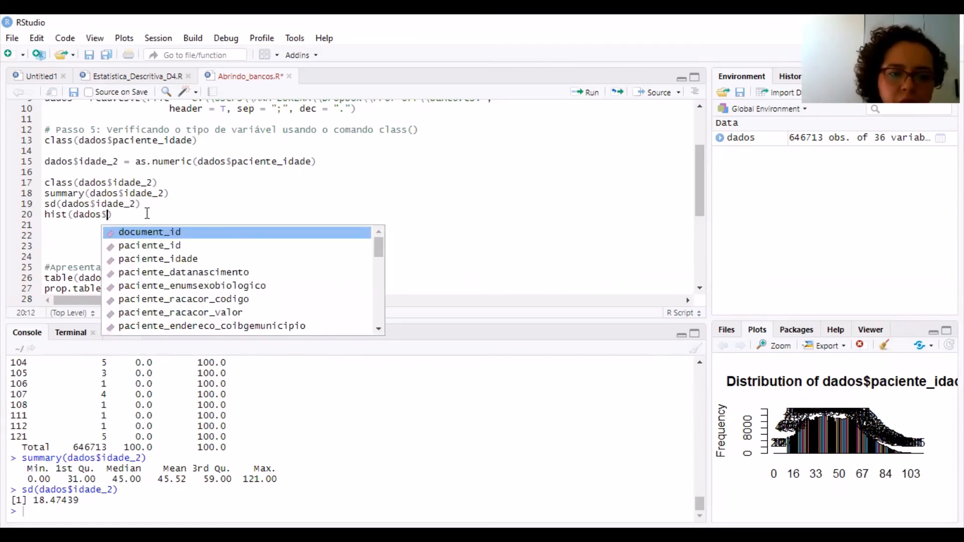
key(Up)
key(Return)
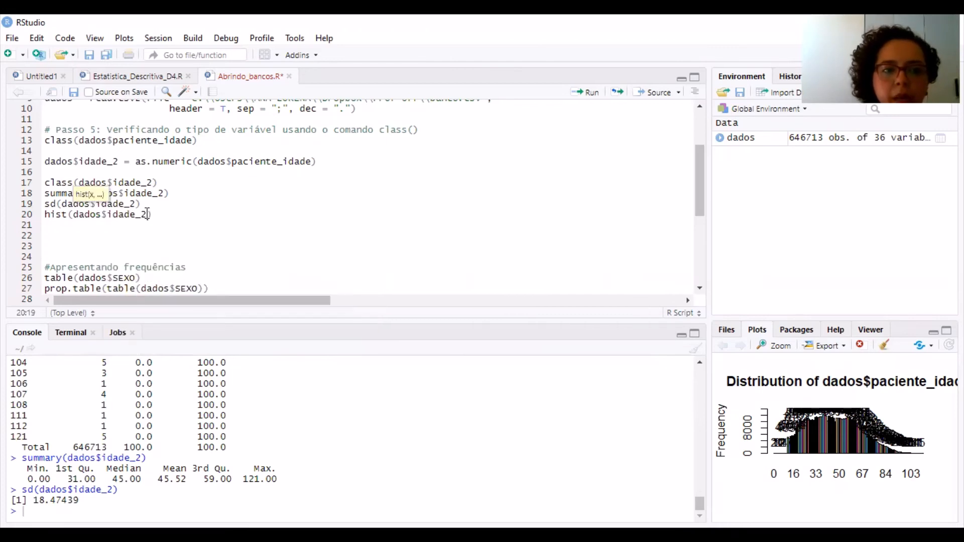
key(ctrl+Return)
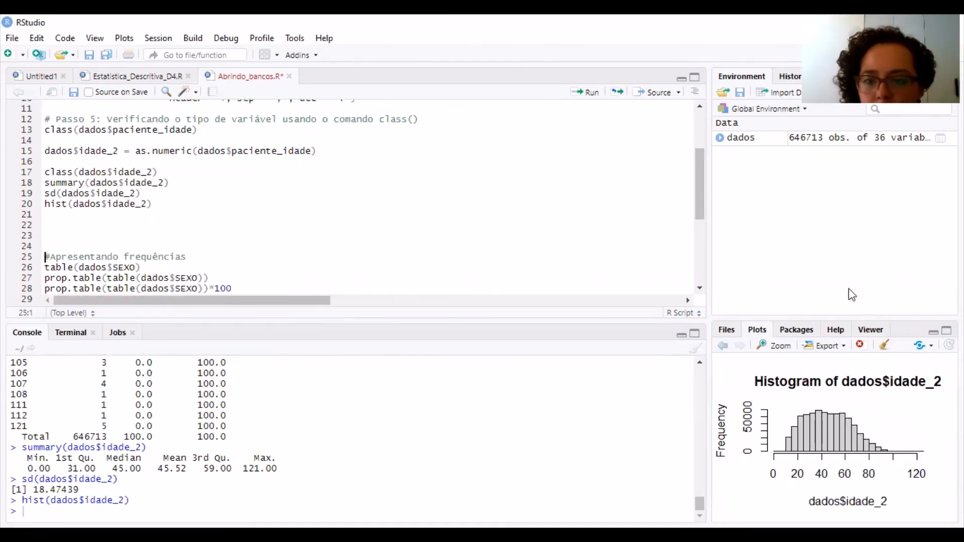
click(778, 346)
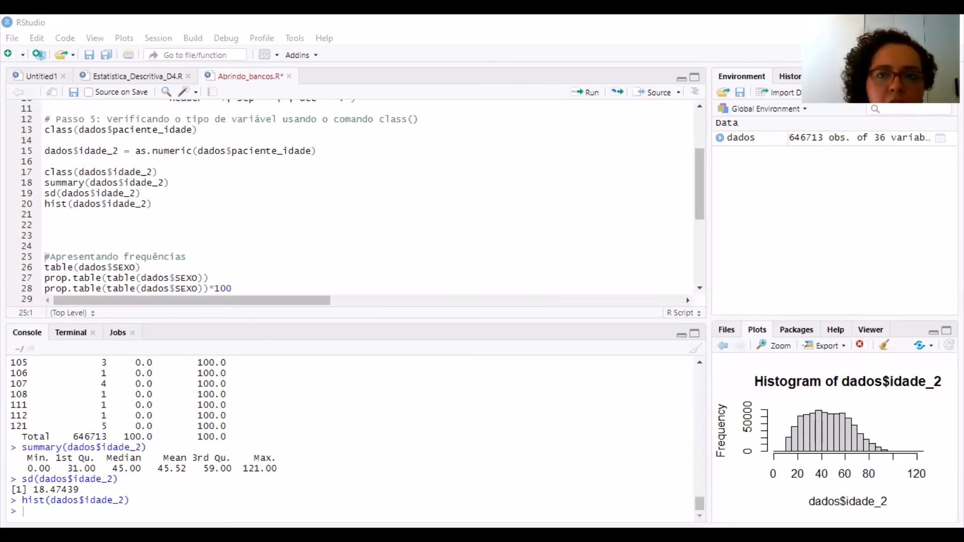
Add boxplot(dados$idade_2) directly below the hist(dados$idade_2) line and run it to draw the box plot
click(111, 229)
key(Up)
text(b)
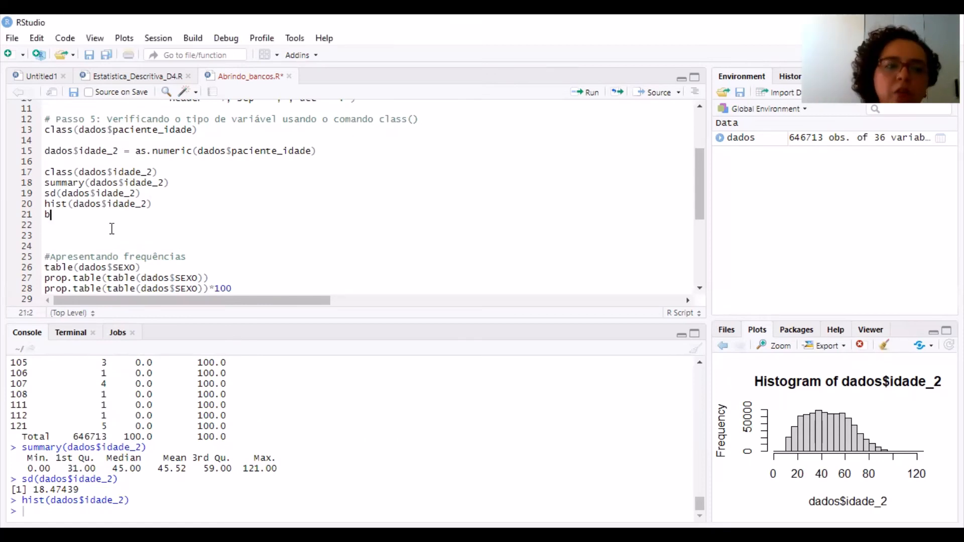
text(ox)
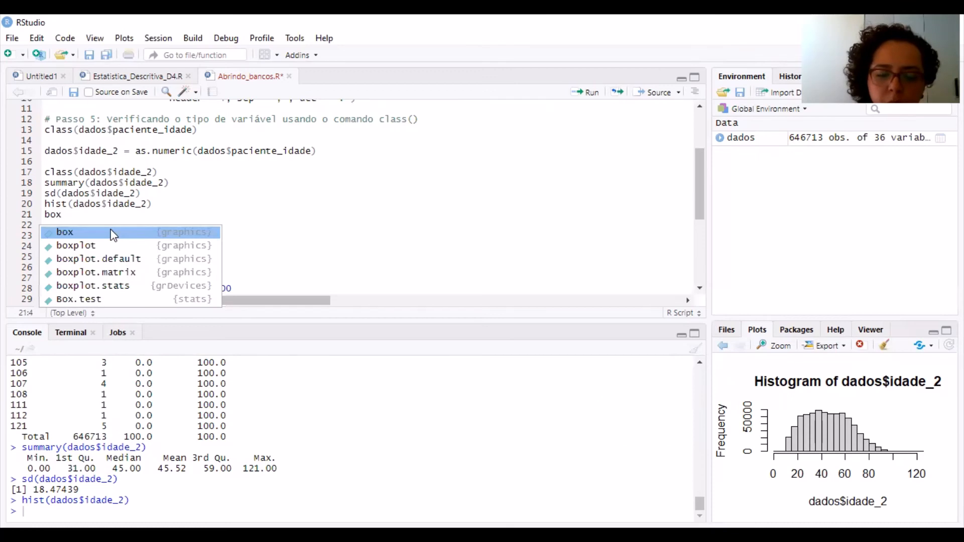
text(plot)
key(Tab)
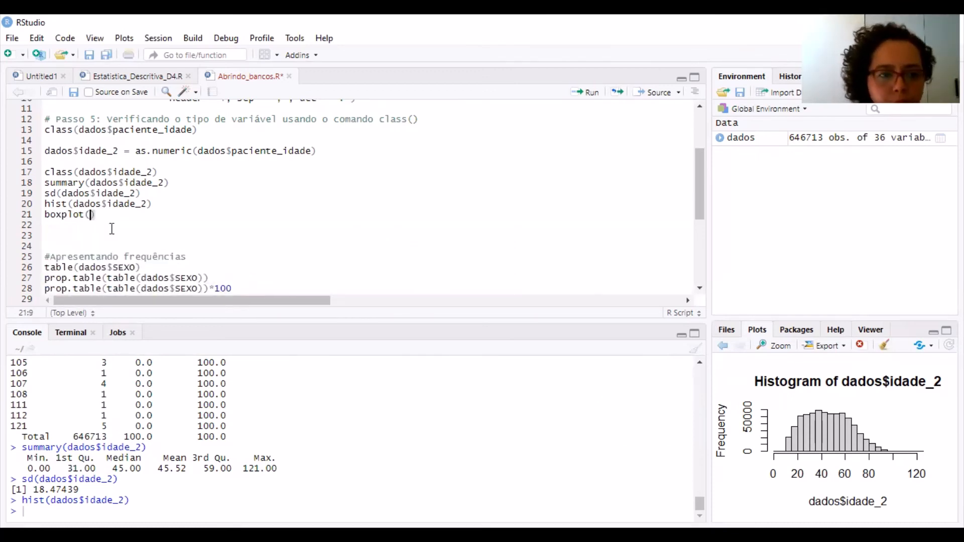
text(dadi)
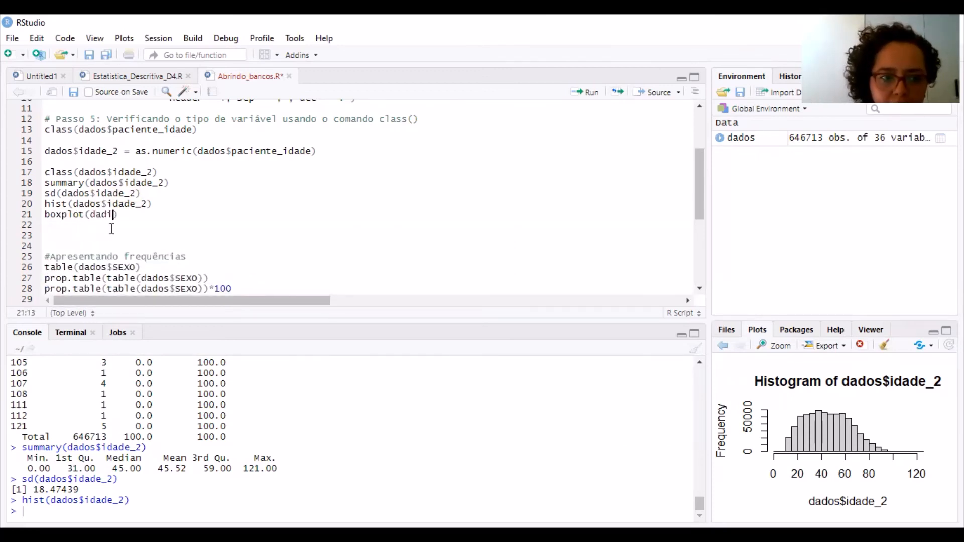
key(BackSpace)
key(Tab)
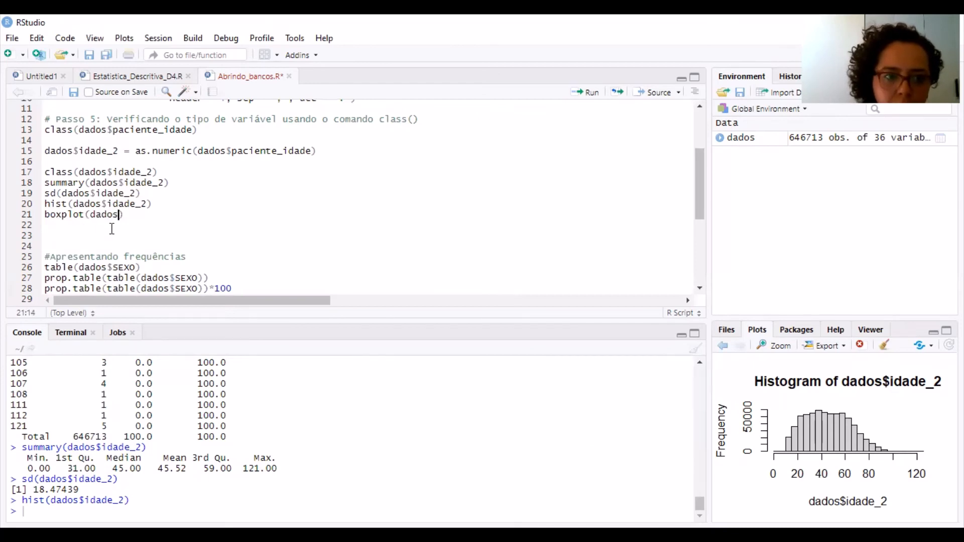
text($)
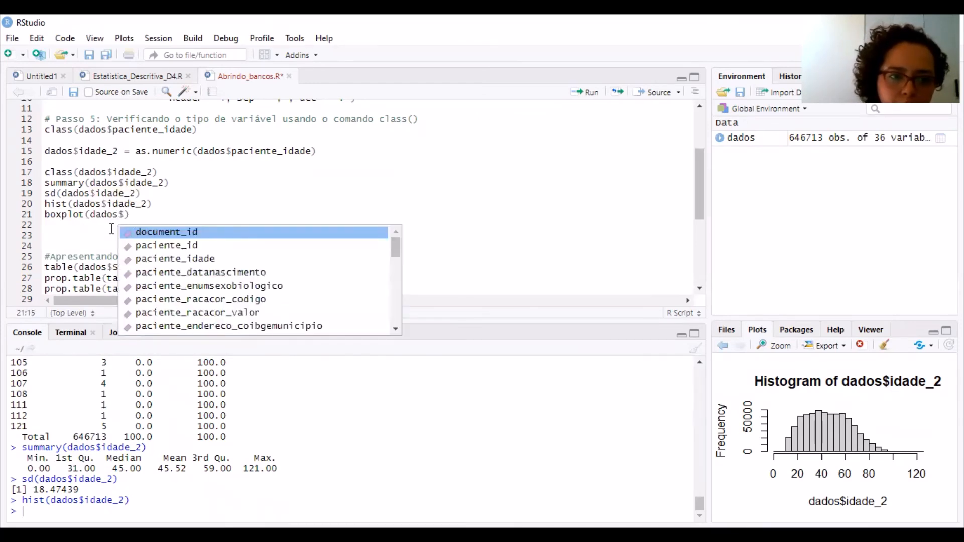
key(Up)
key(Tab)
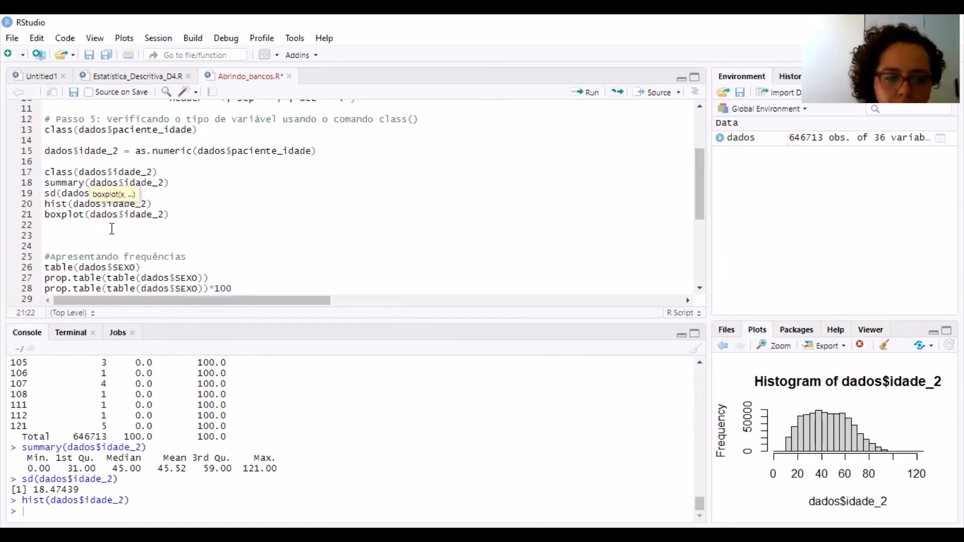
key(ctrl+Return)
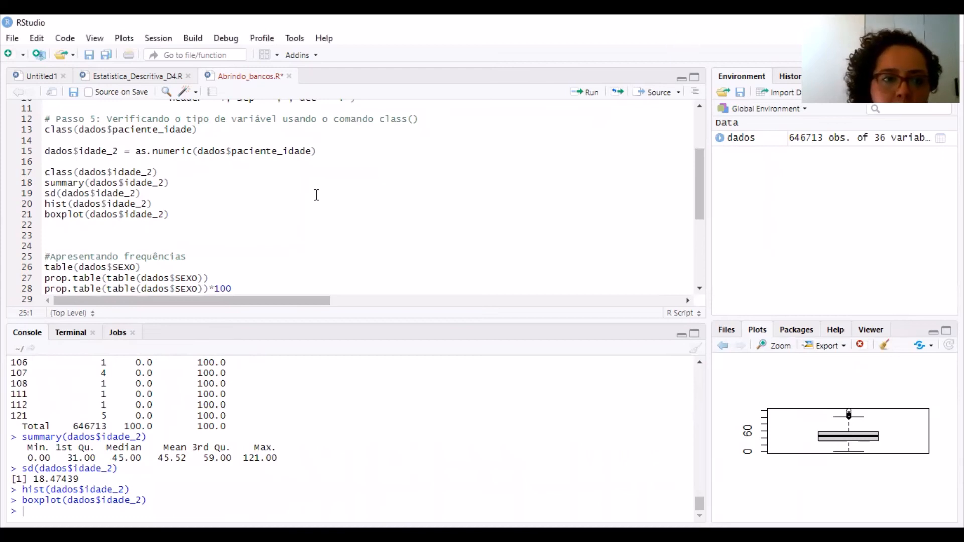
Insert two blank lines below the boxplot line, then write class(dados$paciente_racacor_valor) on line 24 and run it to check the variable's type
click(179, 224)
key(Return)
key(Return)
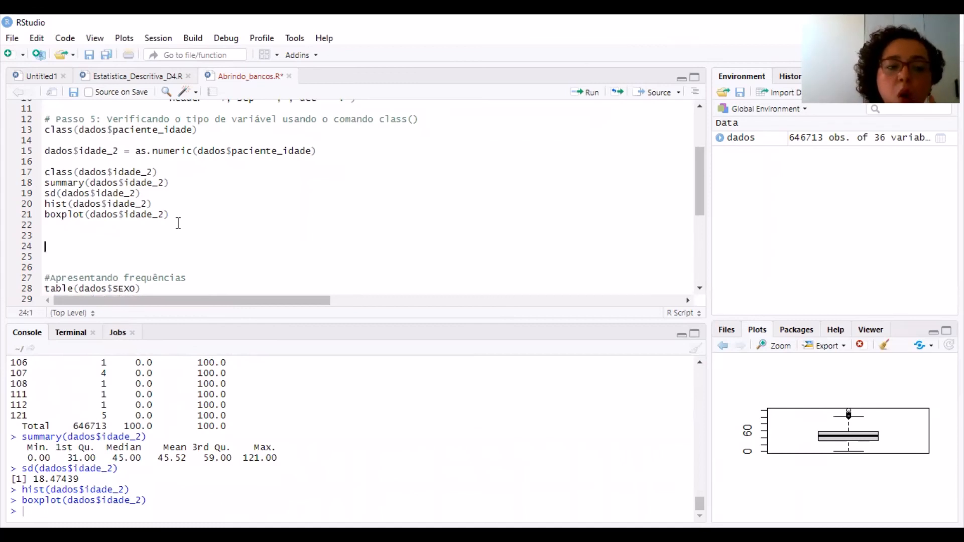
text(c)
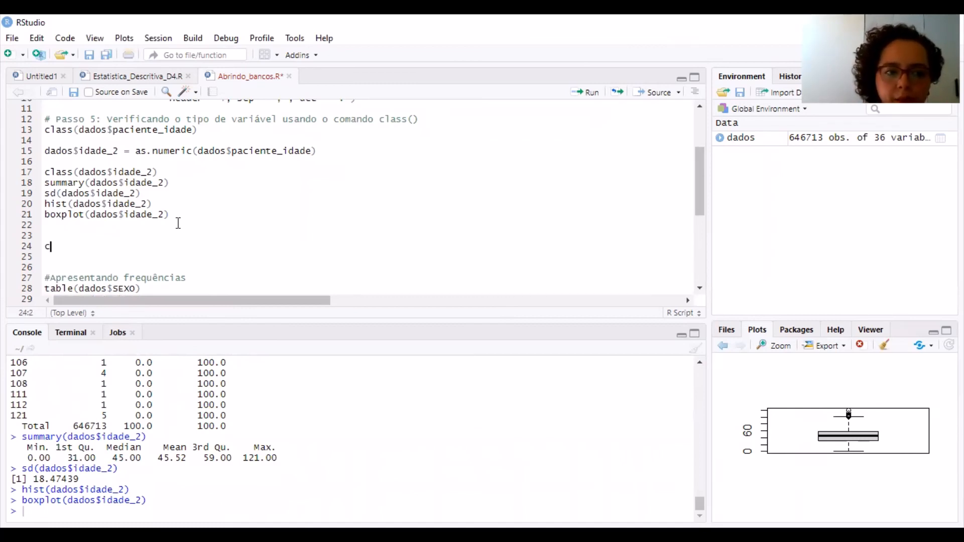
text(las)
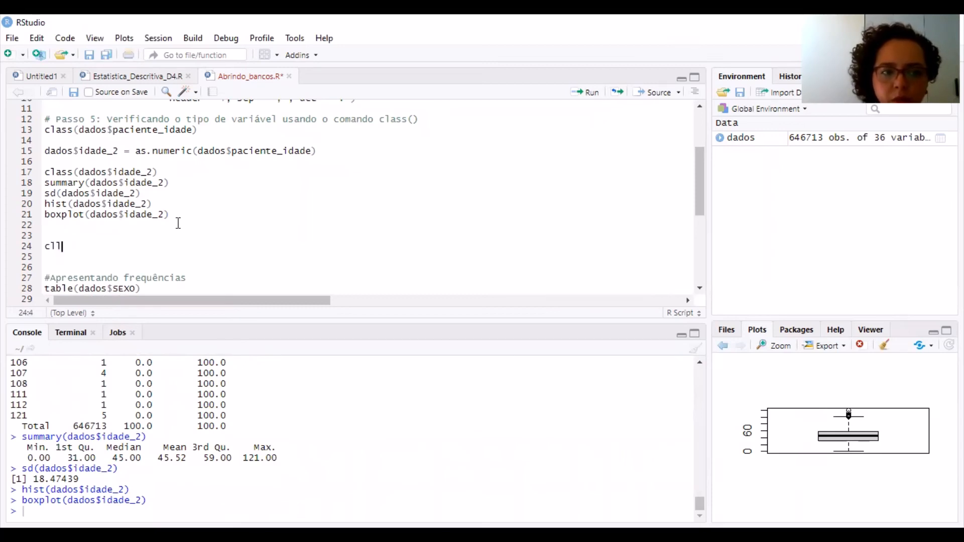
text(s)
key(Tab)
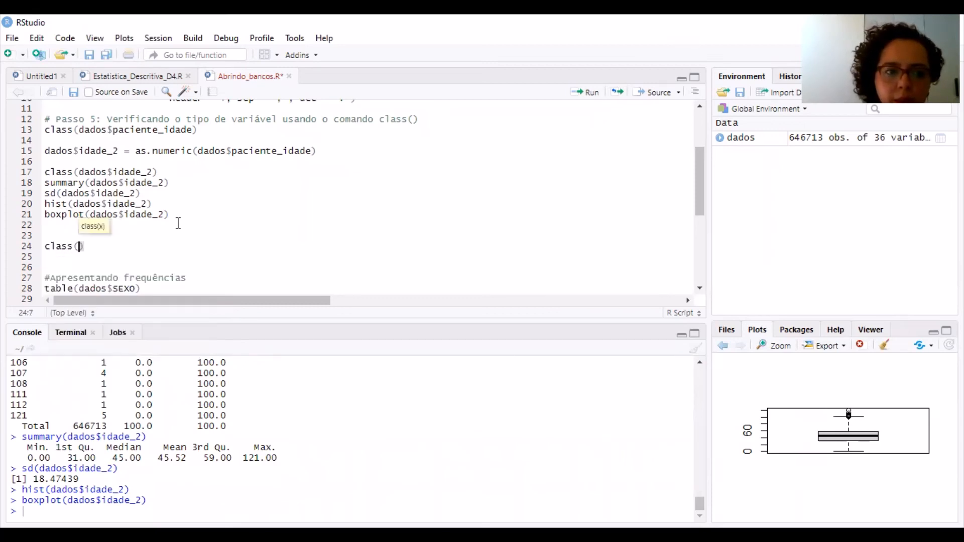
text(dados)
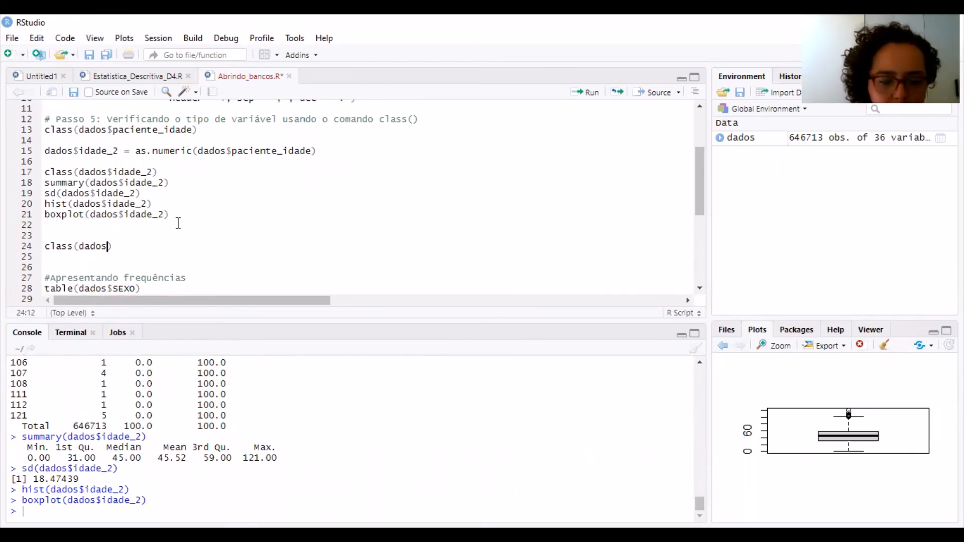
text($)
key(Down)
key(Down)
key(Down)
key(Down)
key(Down)
key(Down)
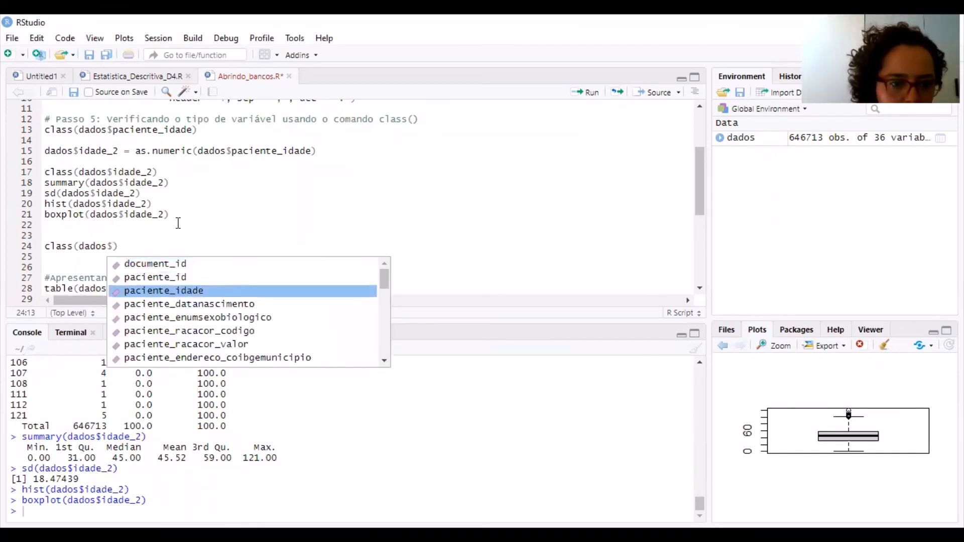
key(Return)
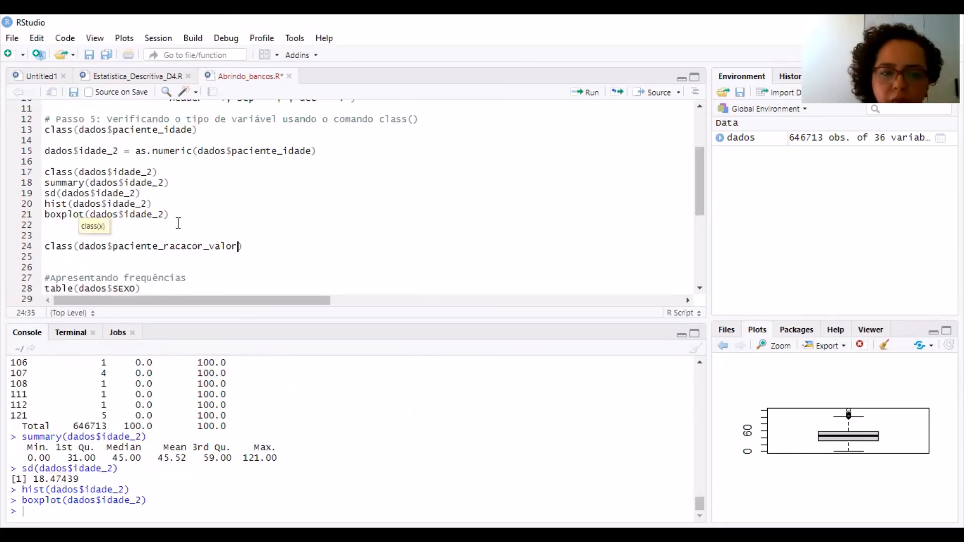
key(ctrl+Return)
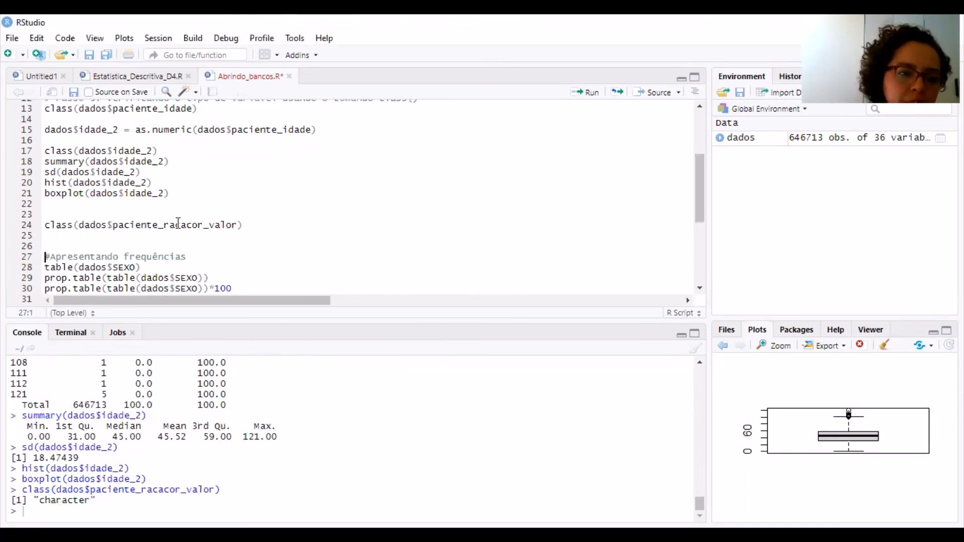
Start an assignment to a new variable dados$raca_cor on line 25, directly below class(dados$paciente_racacor_valor)
key(Up)
key(Up)
key(Up)
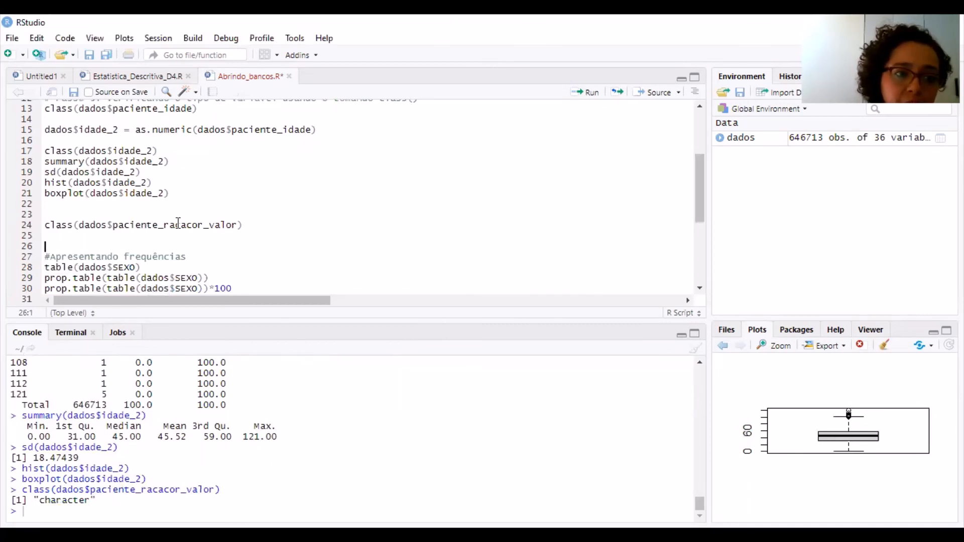
key(Down)
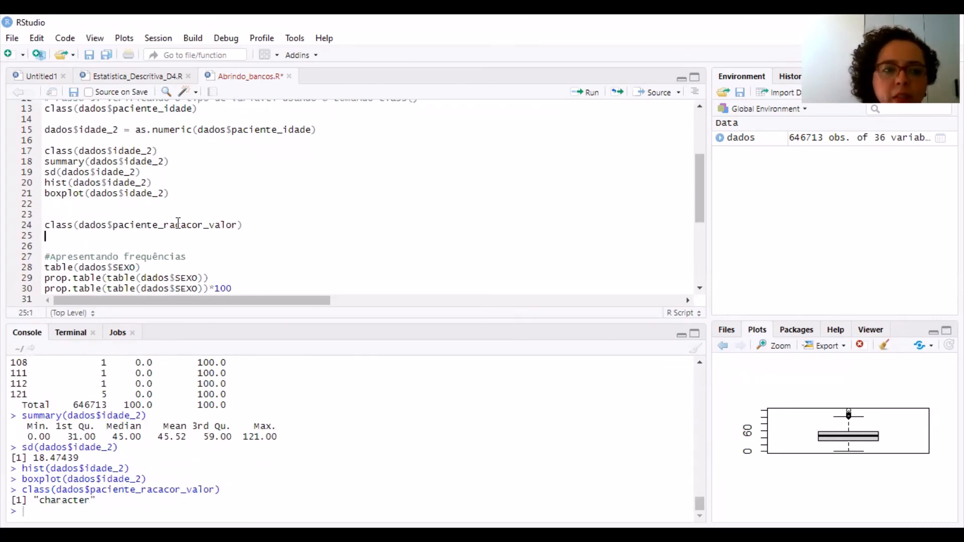
text(dad)
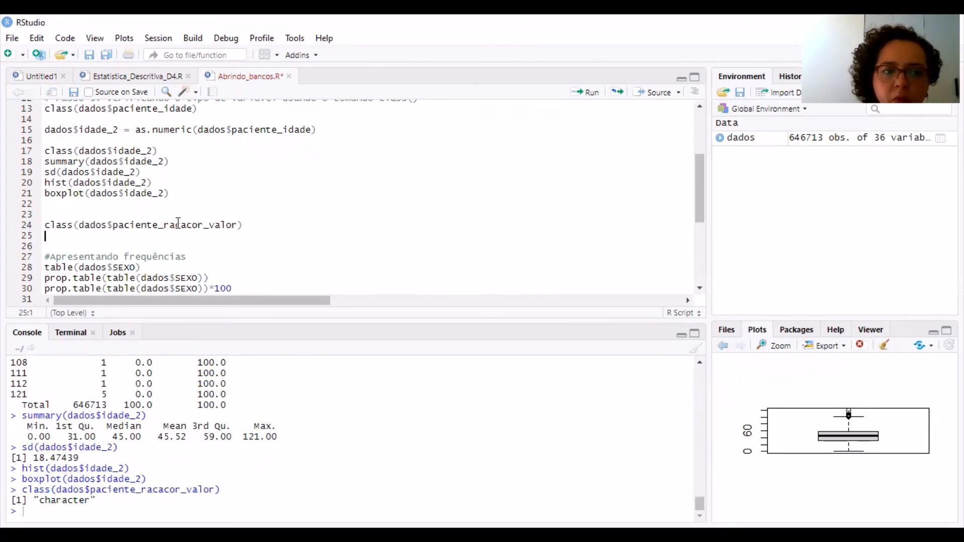
text(os$)
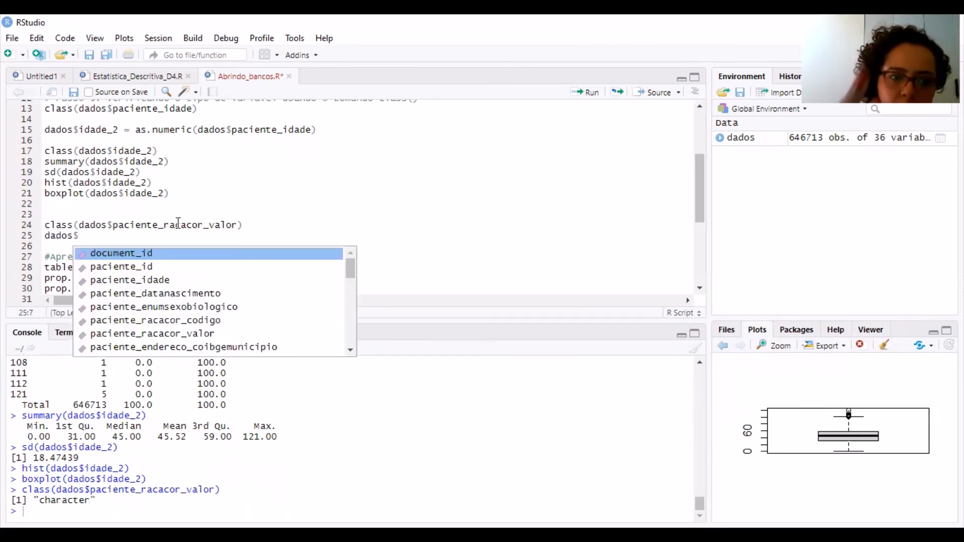
text(ra)
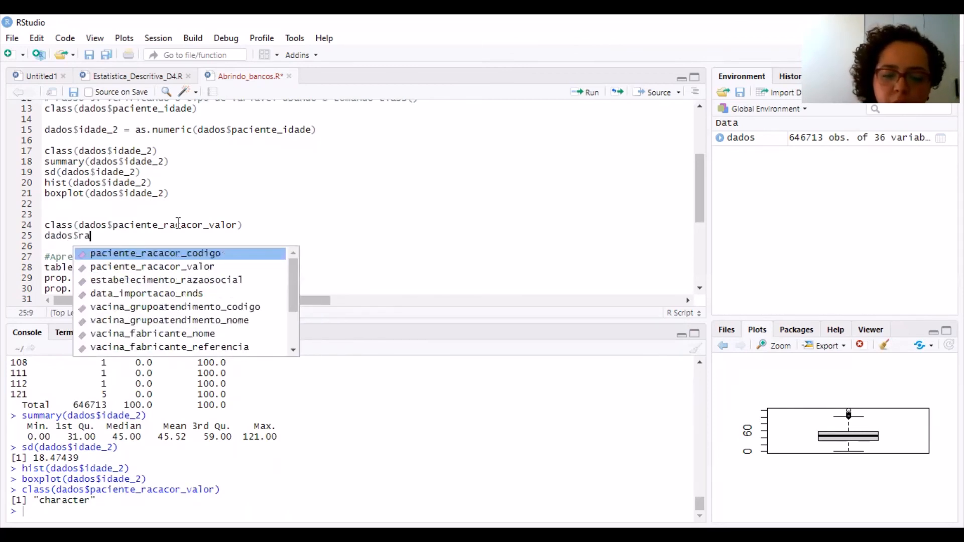
text(ca_cor)
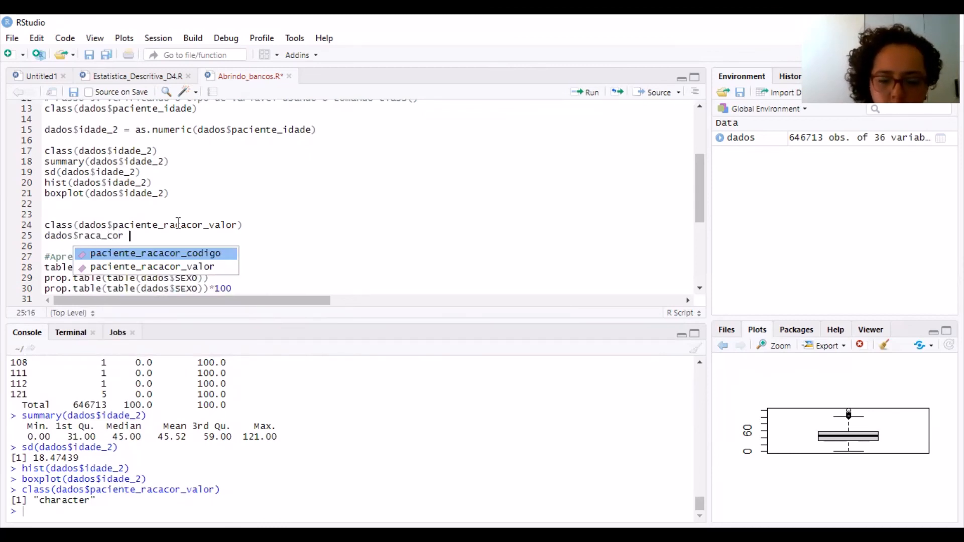
text( =)
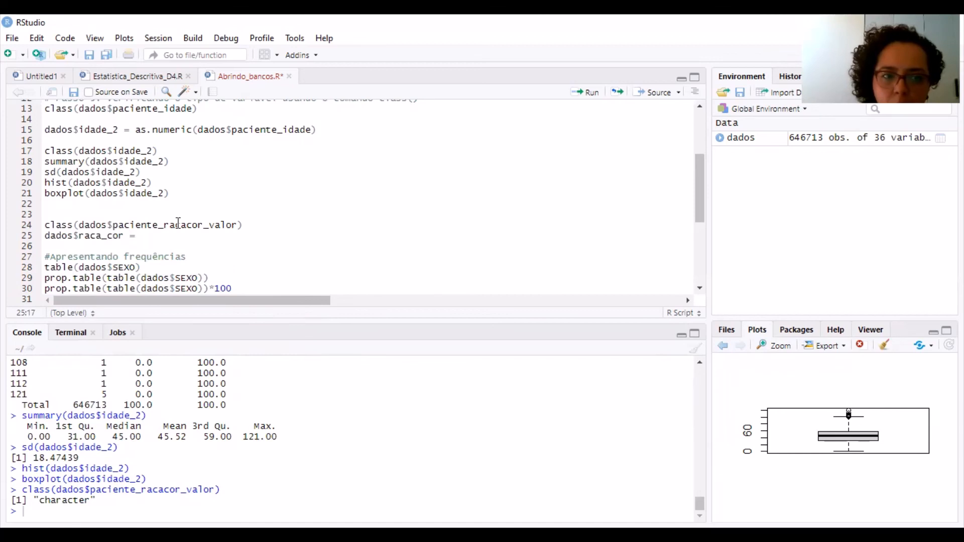
text( dao)
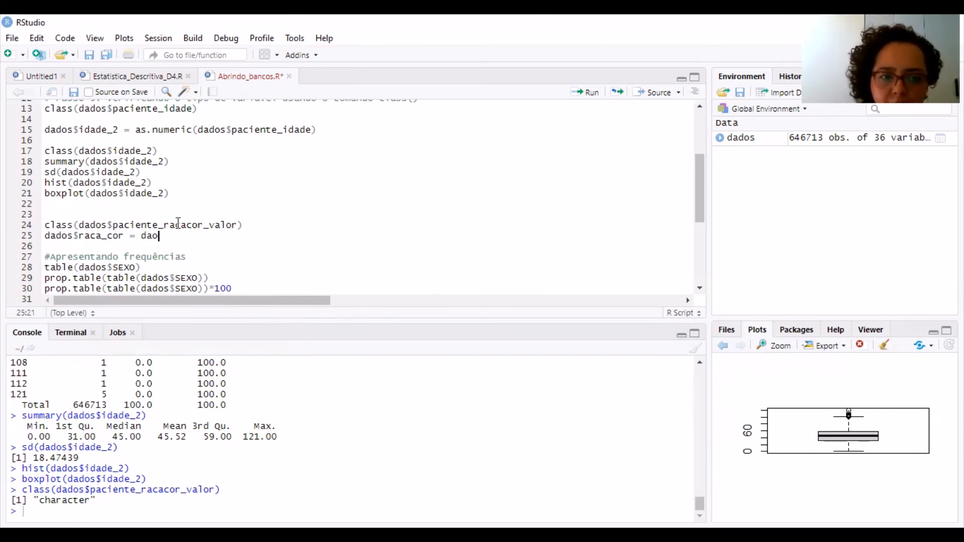
Add an as.factor() call as the right-hand side of the dados$raca_cor assignment on line 25
key(BackSpace)
text(do)
key(BackSpace)
key(BackSpace)
key(BackSpace)
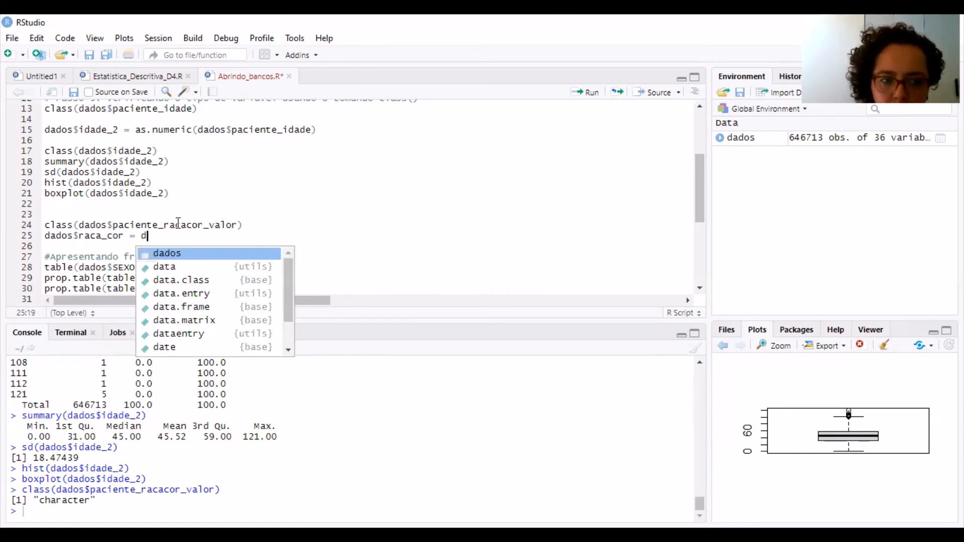
key(BackSpace)
text(as.)
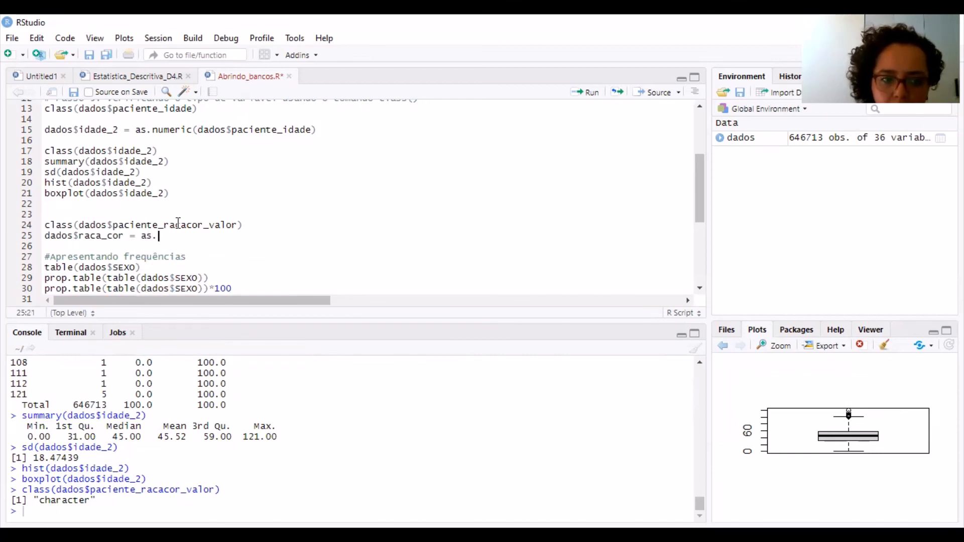
text(fact)
key(Tab)
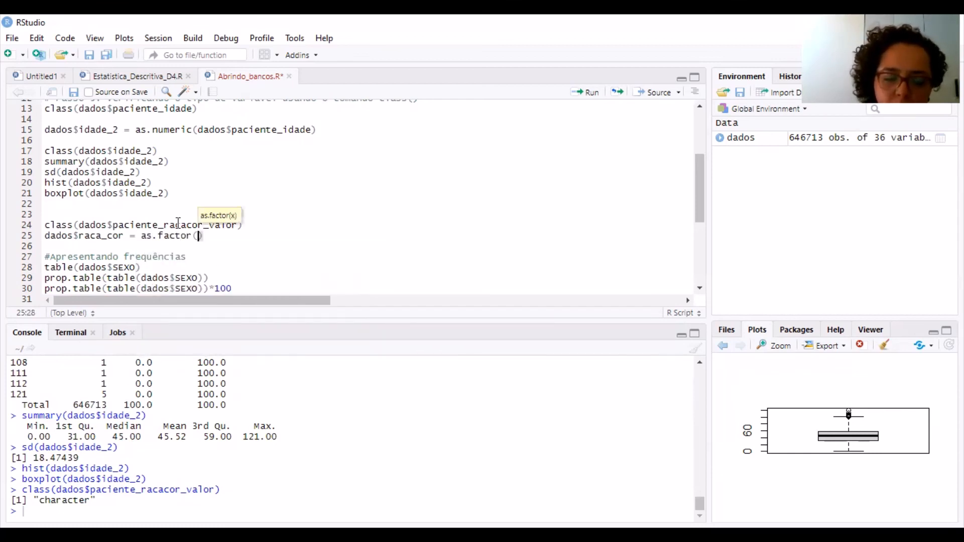
Pass dados$paciente_racacor_valor to as.factor() and run the line to create the raca_cor factor variable
text(dados)
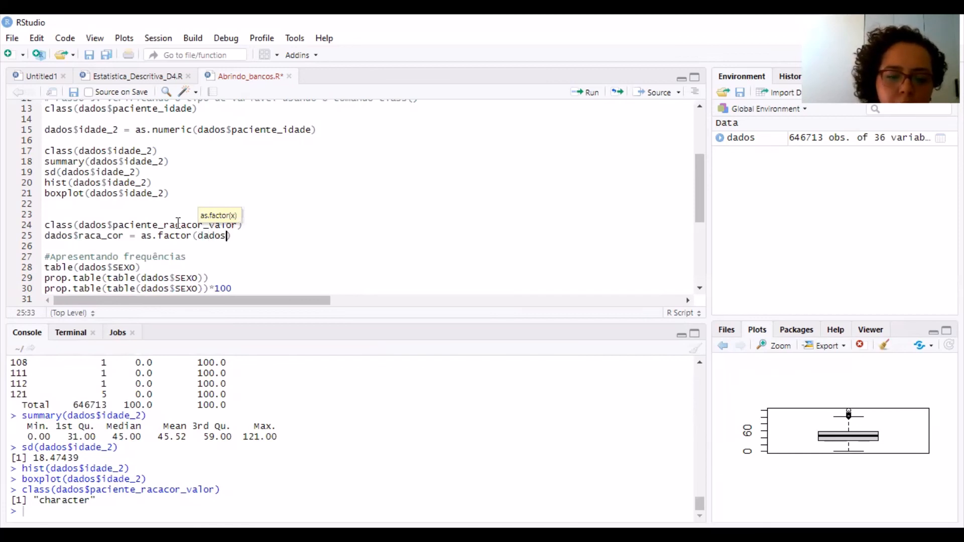
text($)
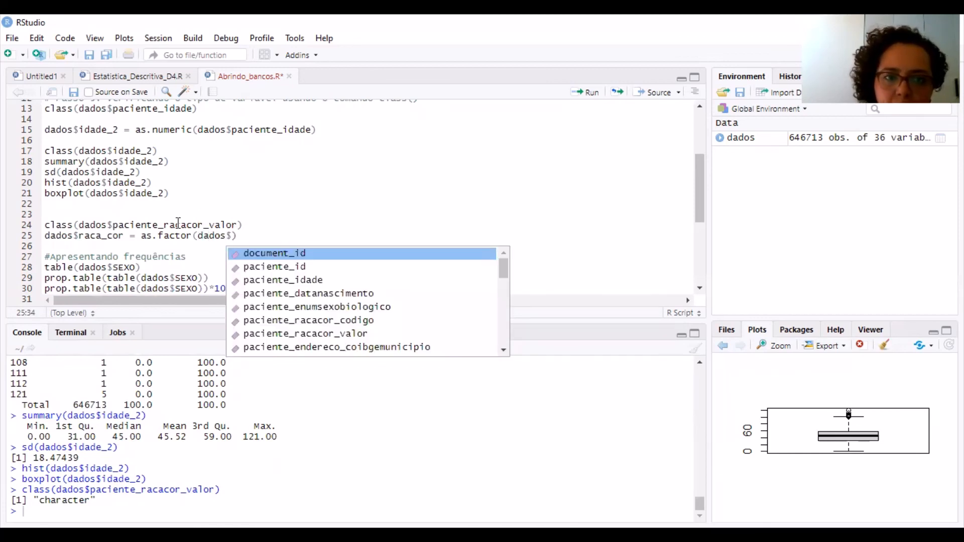
key(Down)
key(Down)
key(Down)
key(Down)
key(Down)
key(Down)
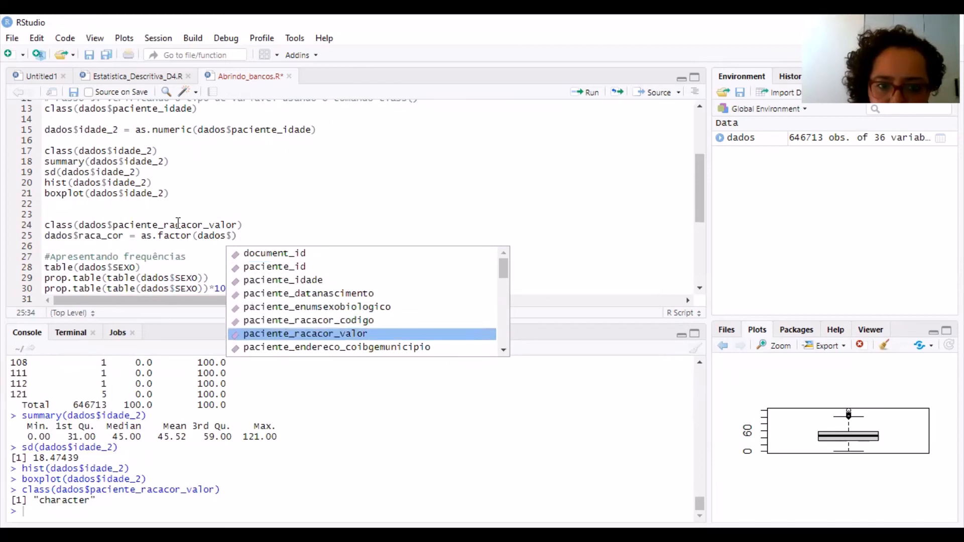
key(Return)
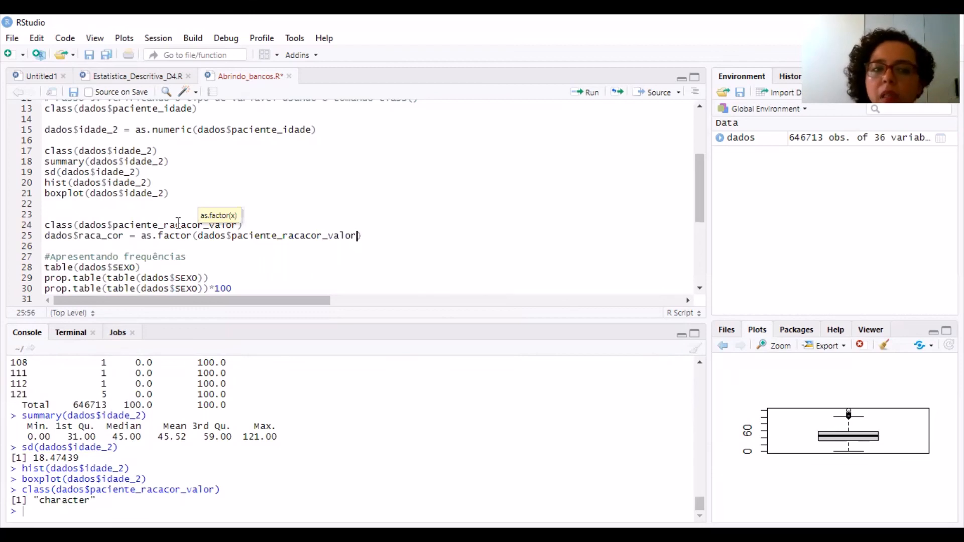
key(ctrl+Return)
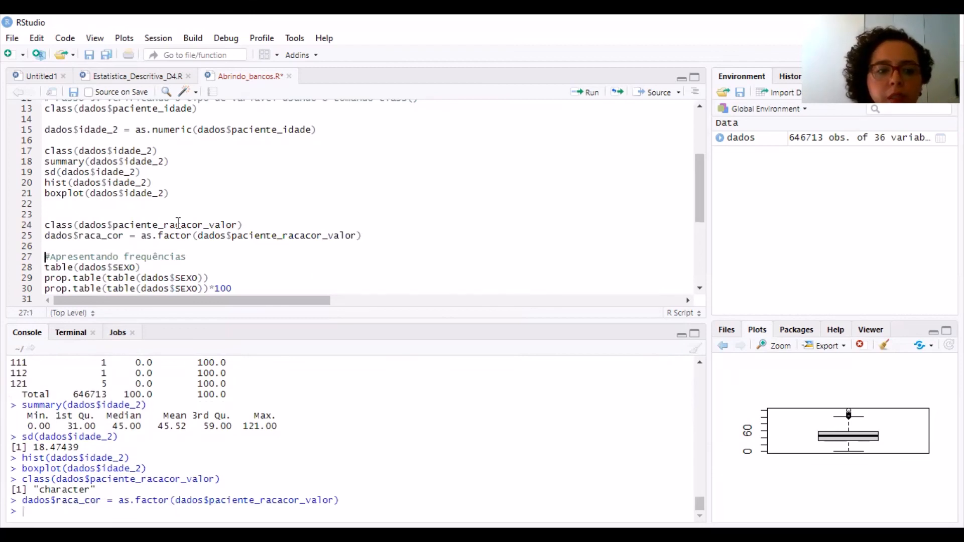
Write class(dados$raca_cor) on line 26 and run it to check the new variable's type
key(Up)
key(Up)
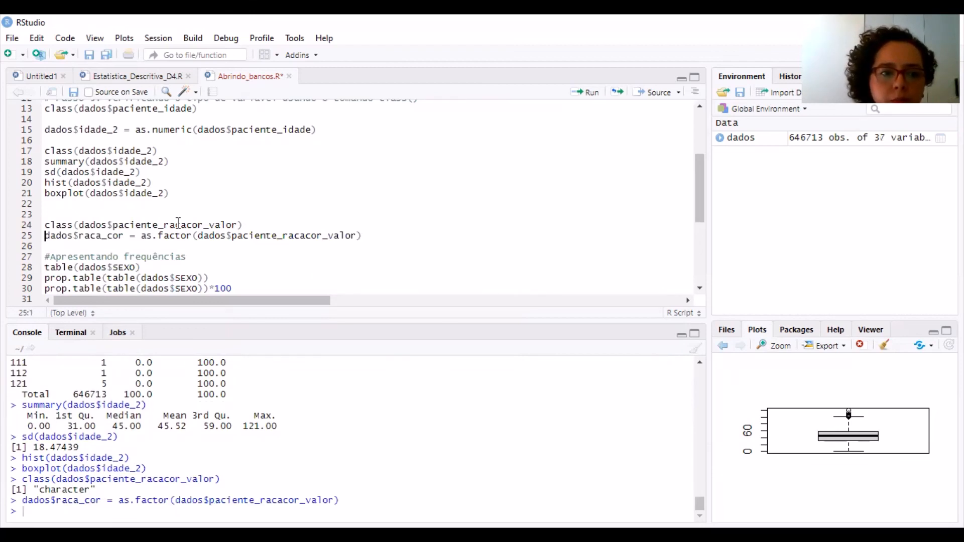
key(Down)
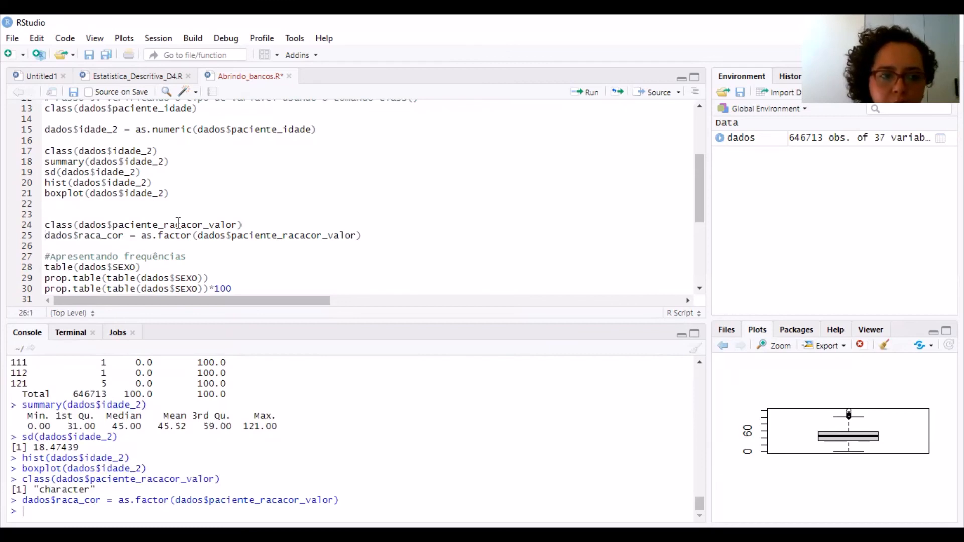
key(Up)
key(Down)
text(Class)
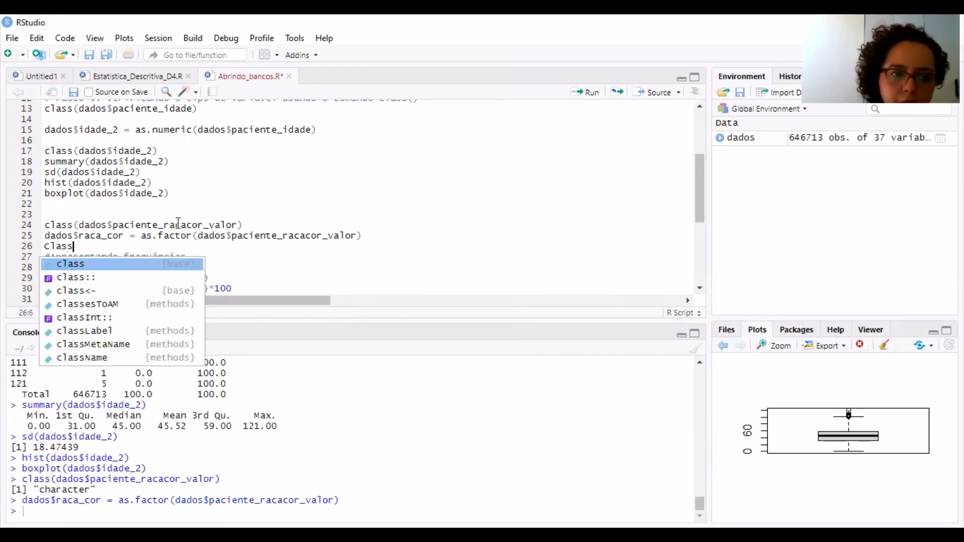
key(Return)
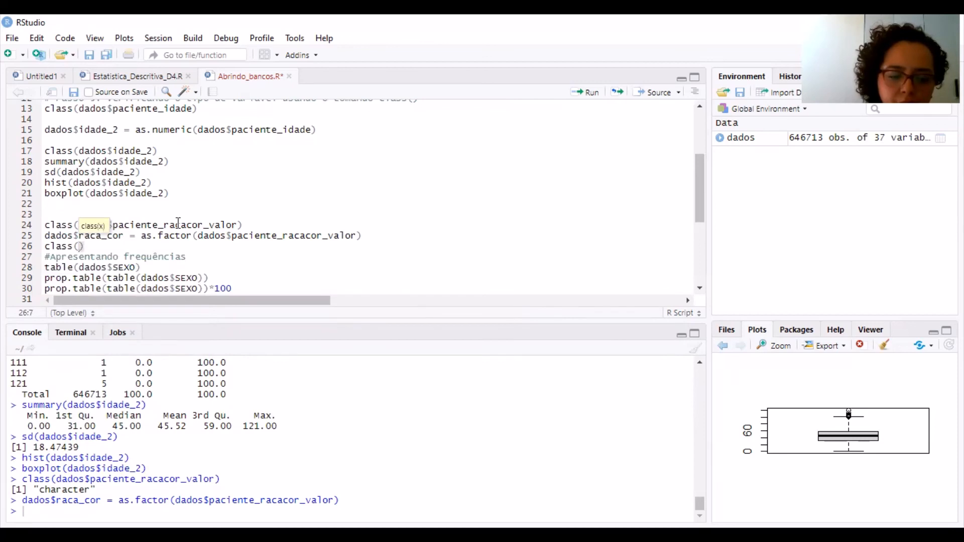
text(dados)
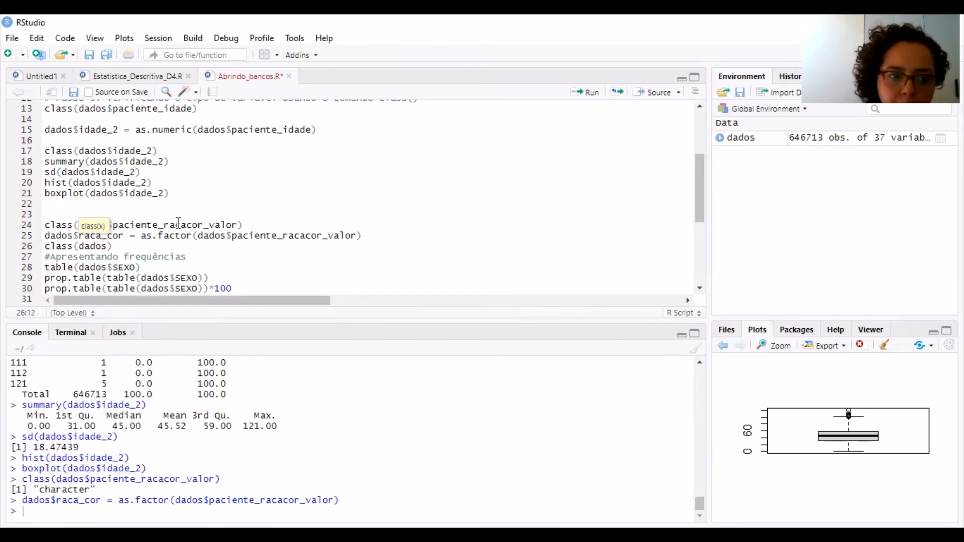
text($raca_cor)
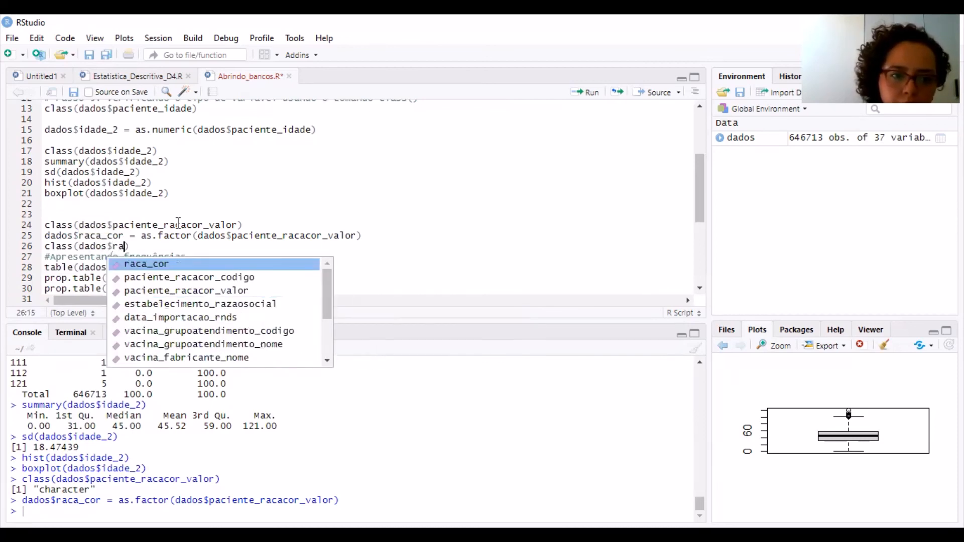
key(ctrl+Return)
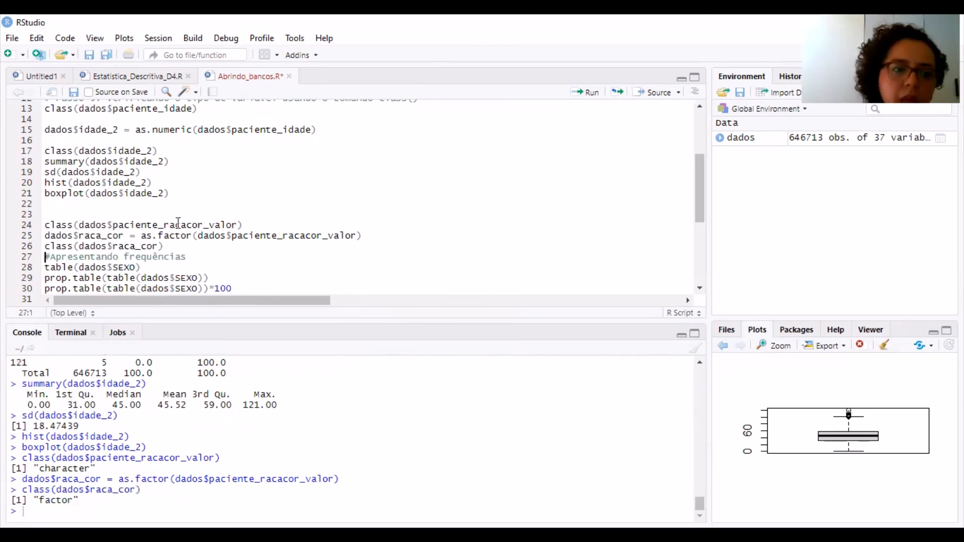
Insert four blank lines between class(dados$raca_cor) and the #Apresentando frequências comment
click(181, 256)
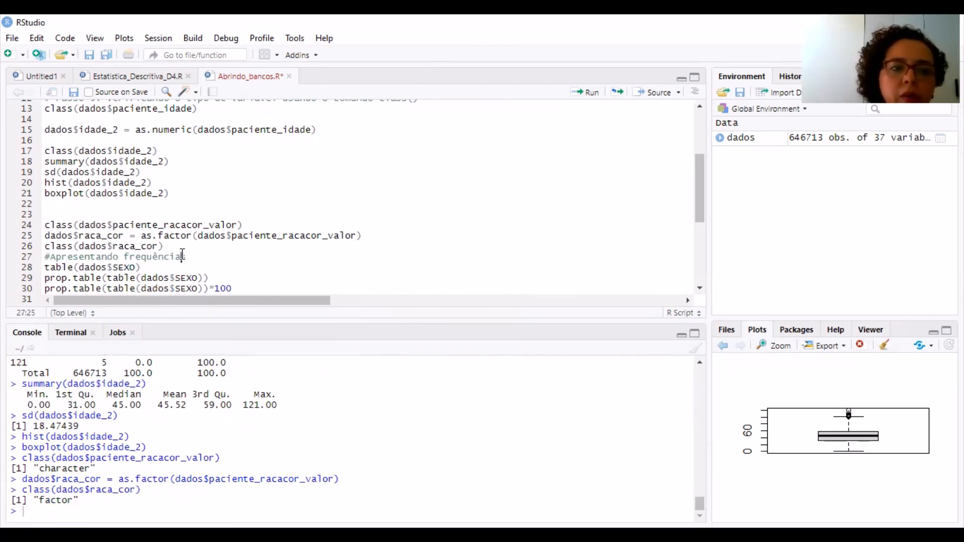
key(Up)
key(Return)
key(Return)
key(Return)
key(Return)
key(Up)
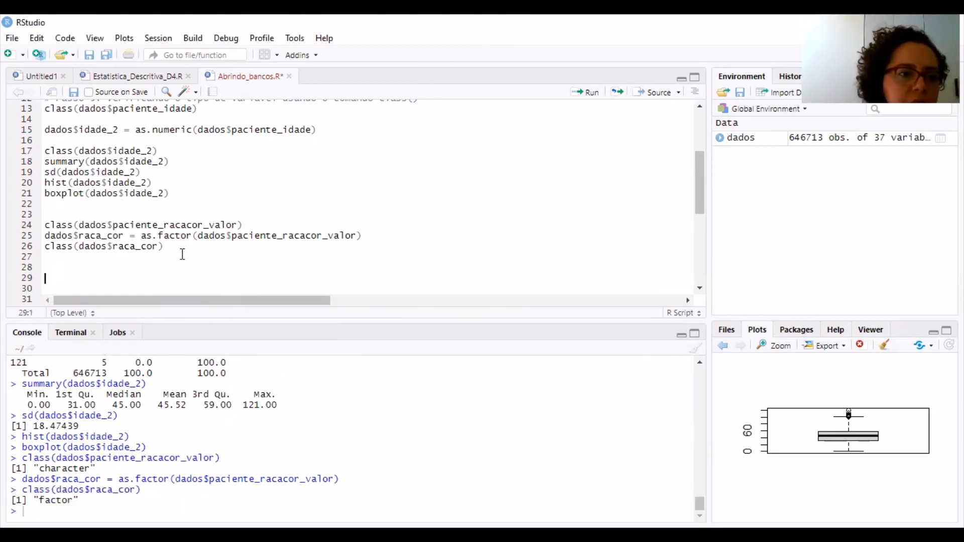
key(Down)
key(Down)
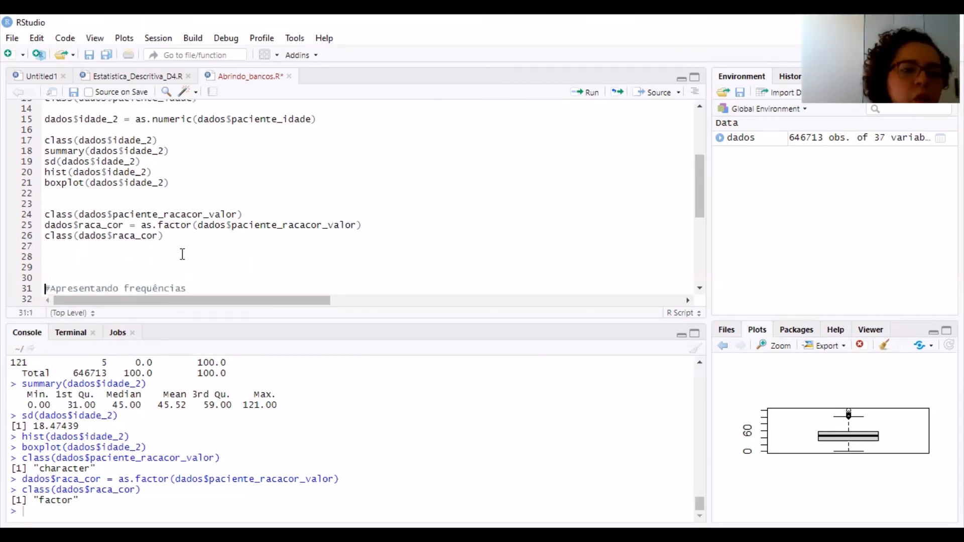
key(Up)
key(Up)
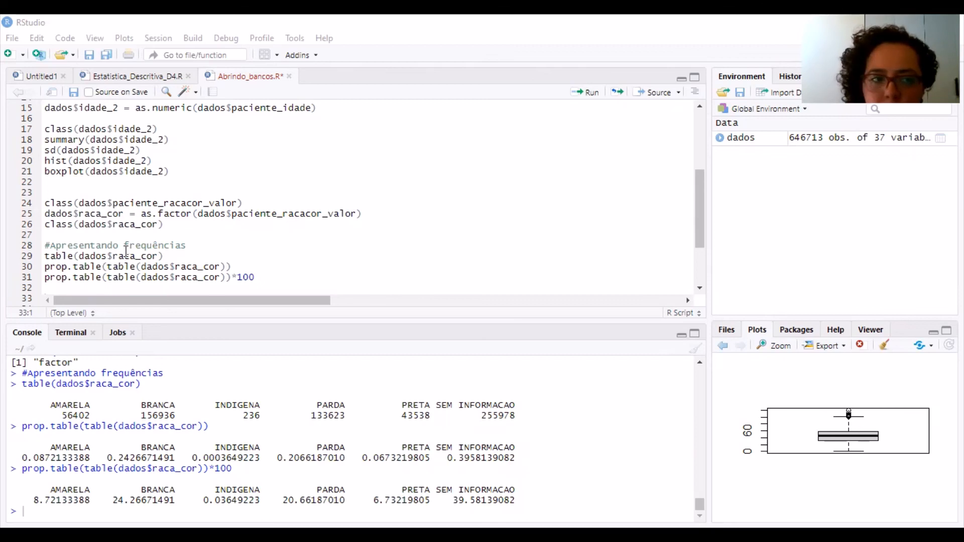
Run table(dados$raca_cor) on line 29 and highlight the SEM INFORMACAO count in the console output
click(97, 256)
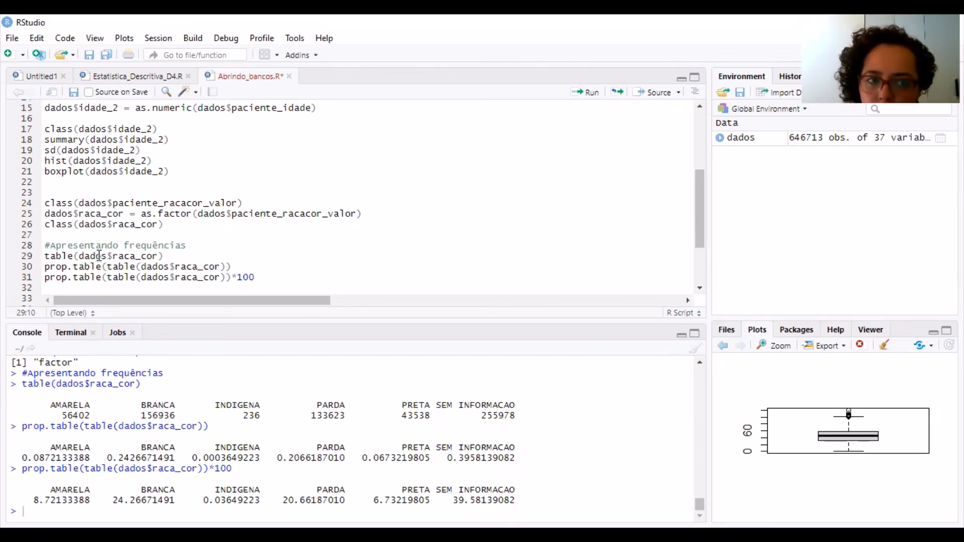
key(ctrl+Return)
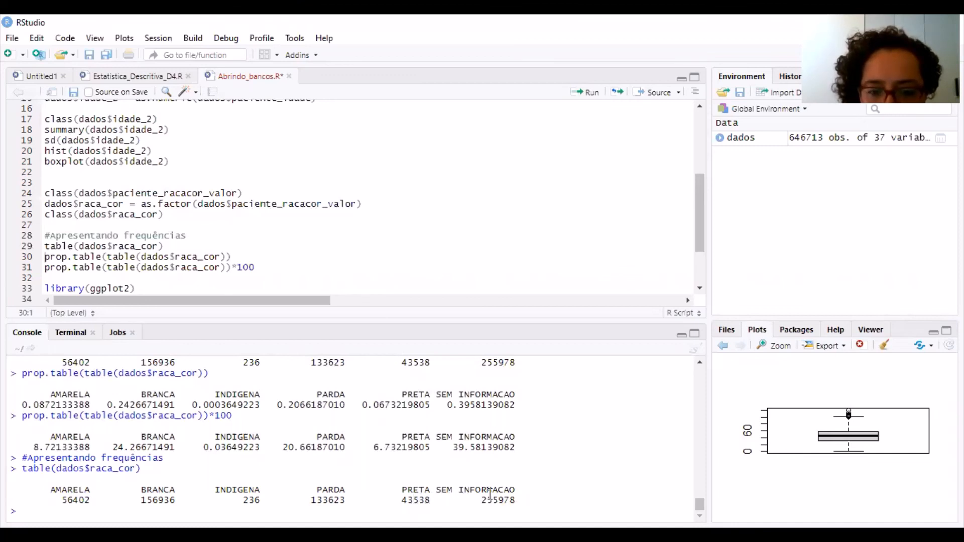
drag(483, 499, 517, 499)
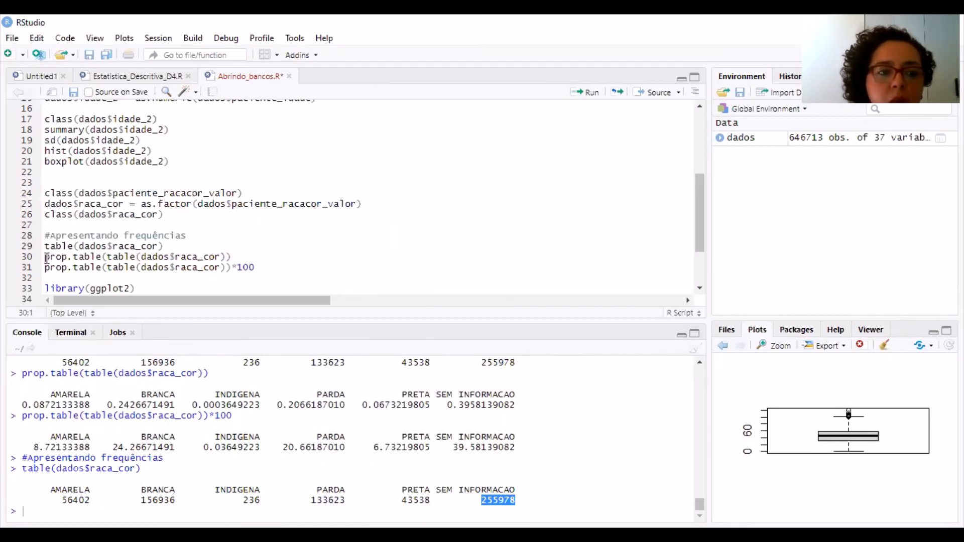
Highlight the prop.table function name on line 30 and run prop.table(table(dados$raca_cor)) to get the proportions
drag(44, 258, 104, 259)
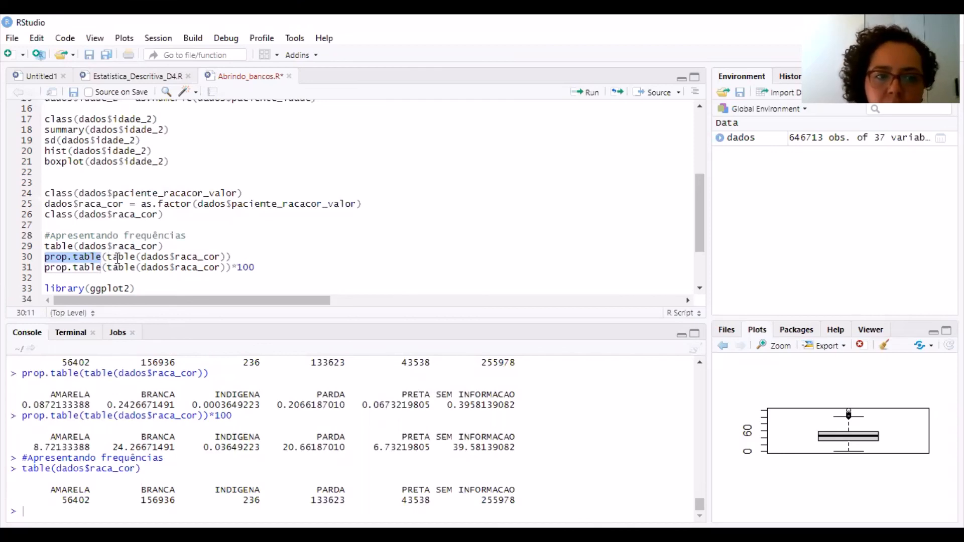
click(118, 258)
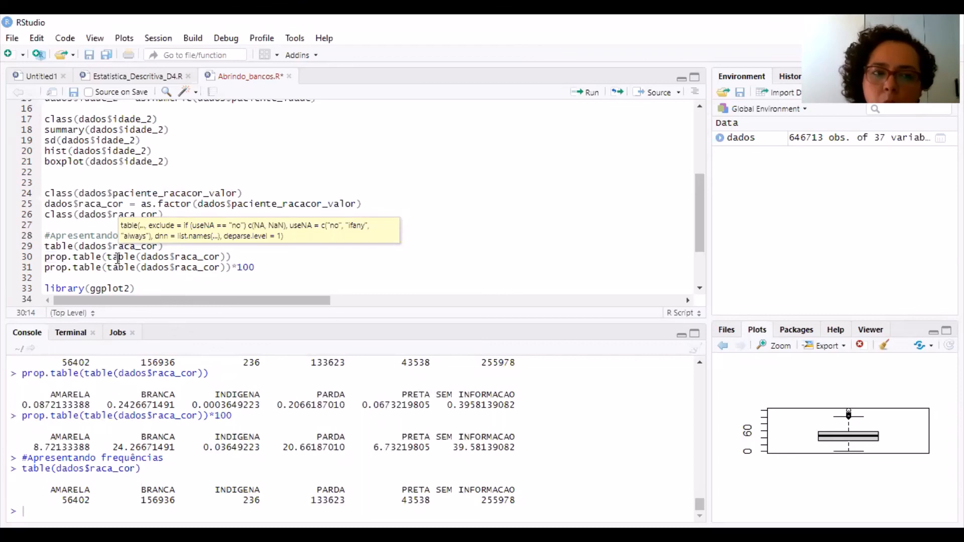
key(ctrl+Return)
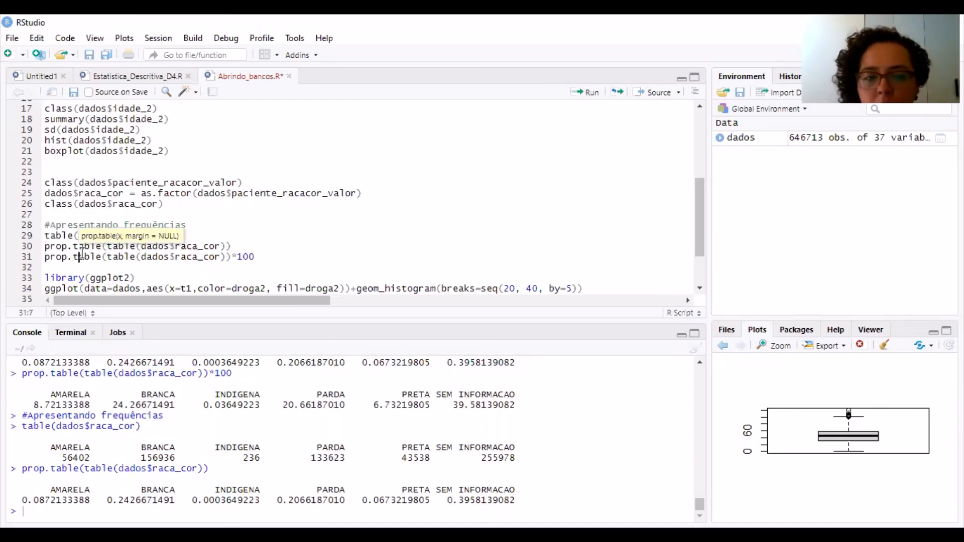
Run prop.table(table(dados$raca_cor))*100 on line 31 to get the race/colour frequencies as percentages
drag(232, 257, 255, 257)
click(254, 257)
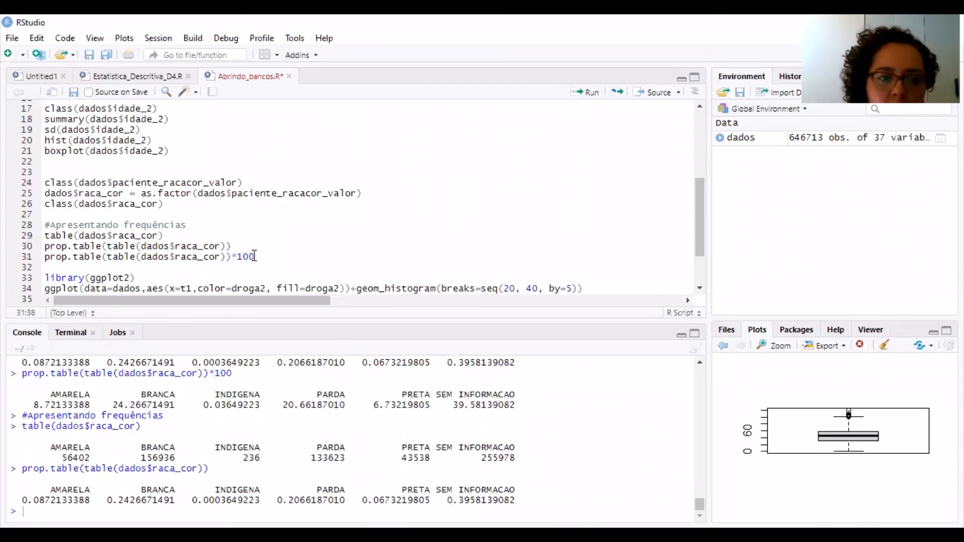
key(ctrl+Return)
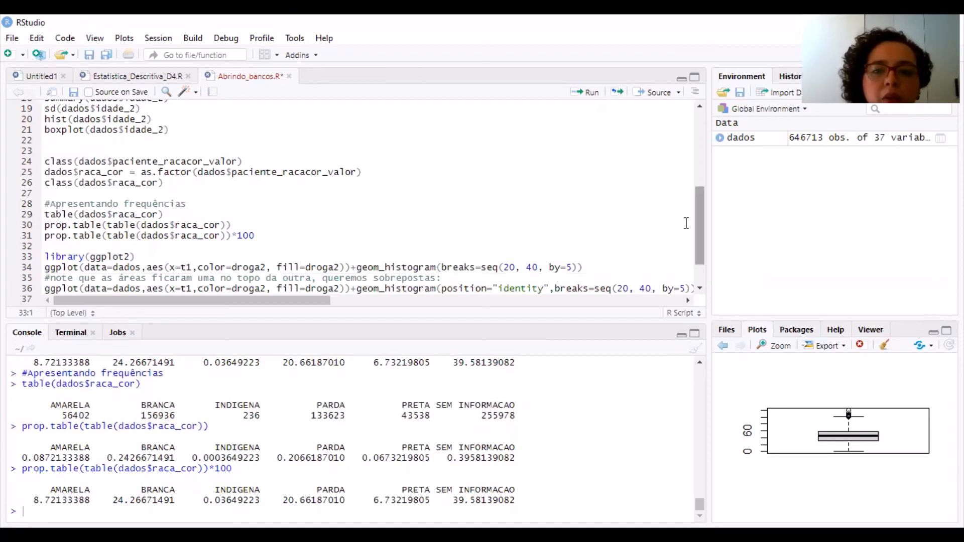
drag(699, 224, 693, 211)
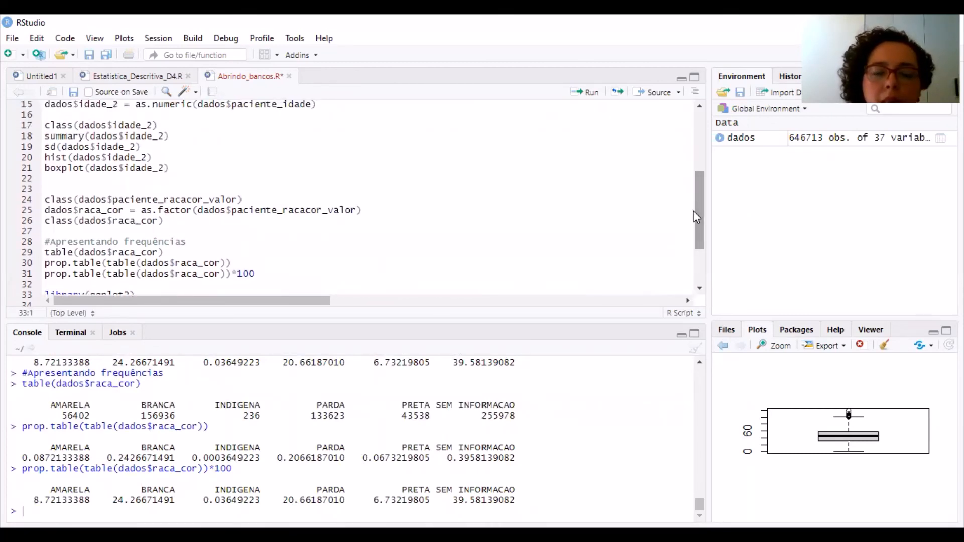